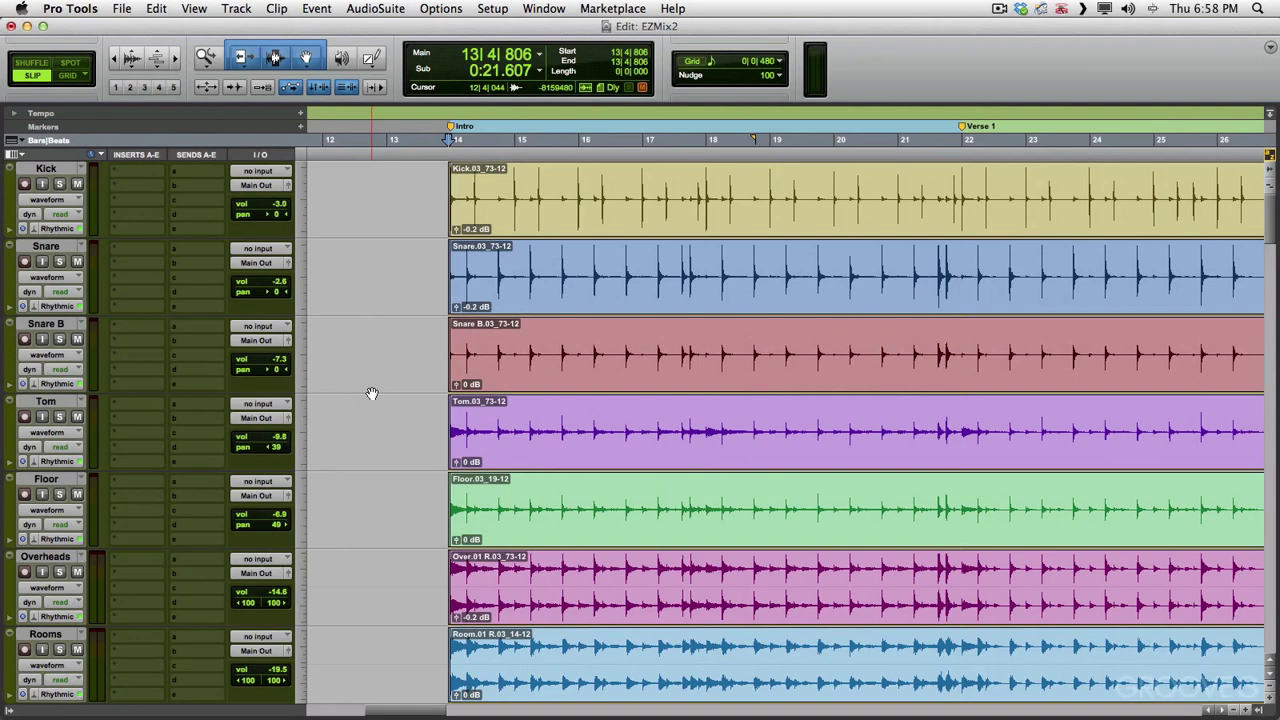
Play the drum session, open the Mix window, and audition the Kick track soloed
key("space")
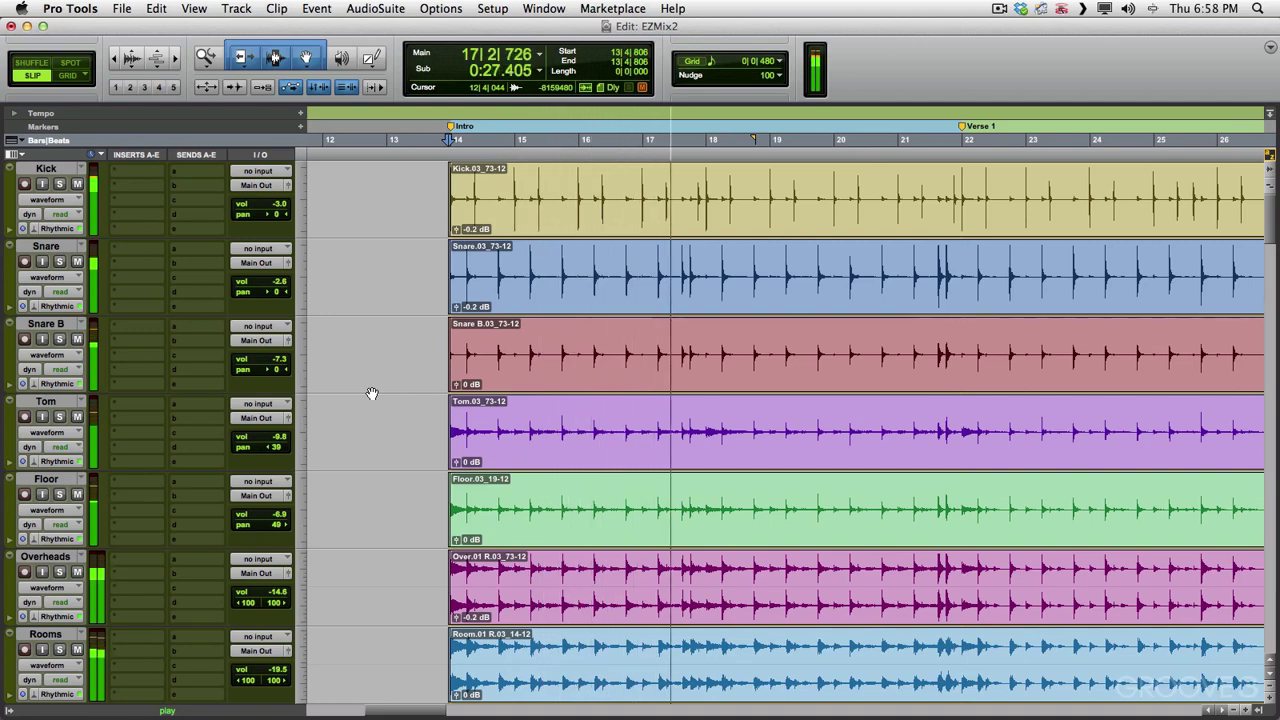
key("space")
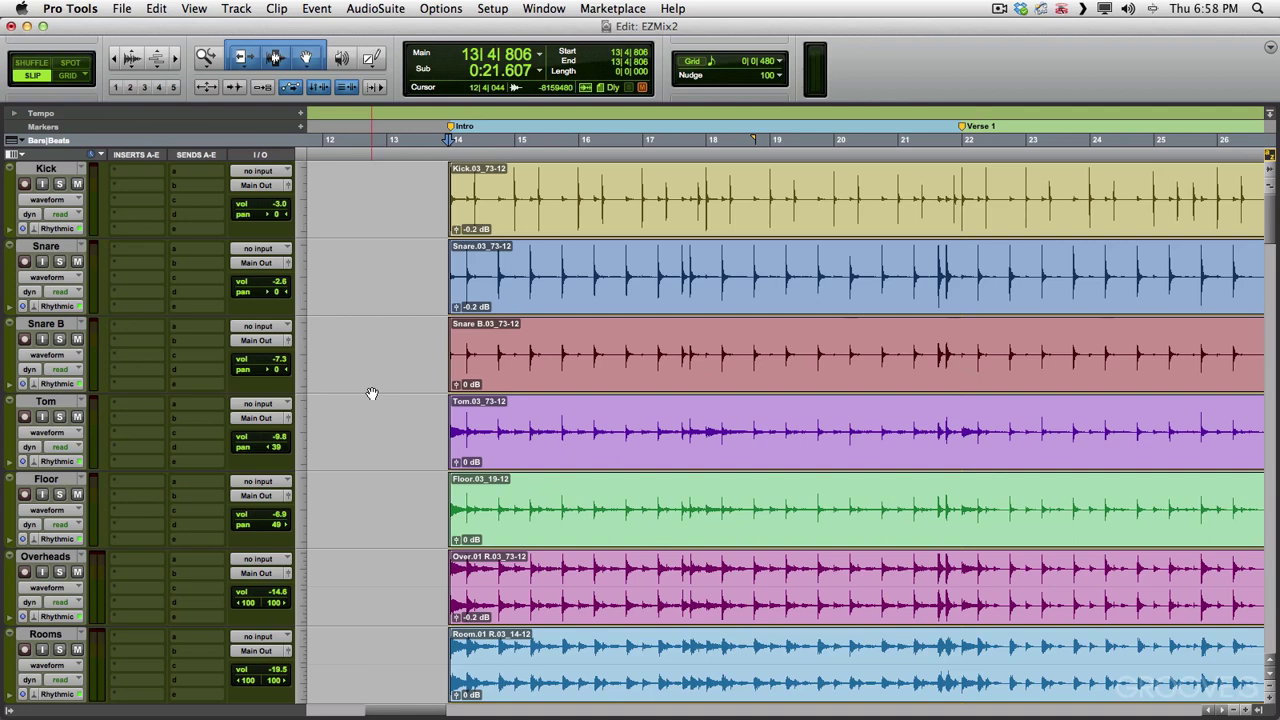
key("super+equal")
left_click(330, 416)
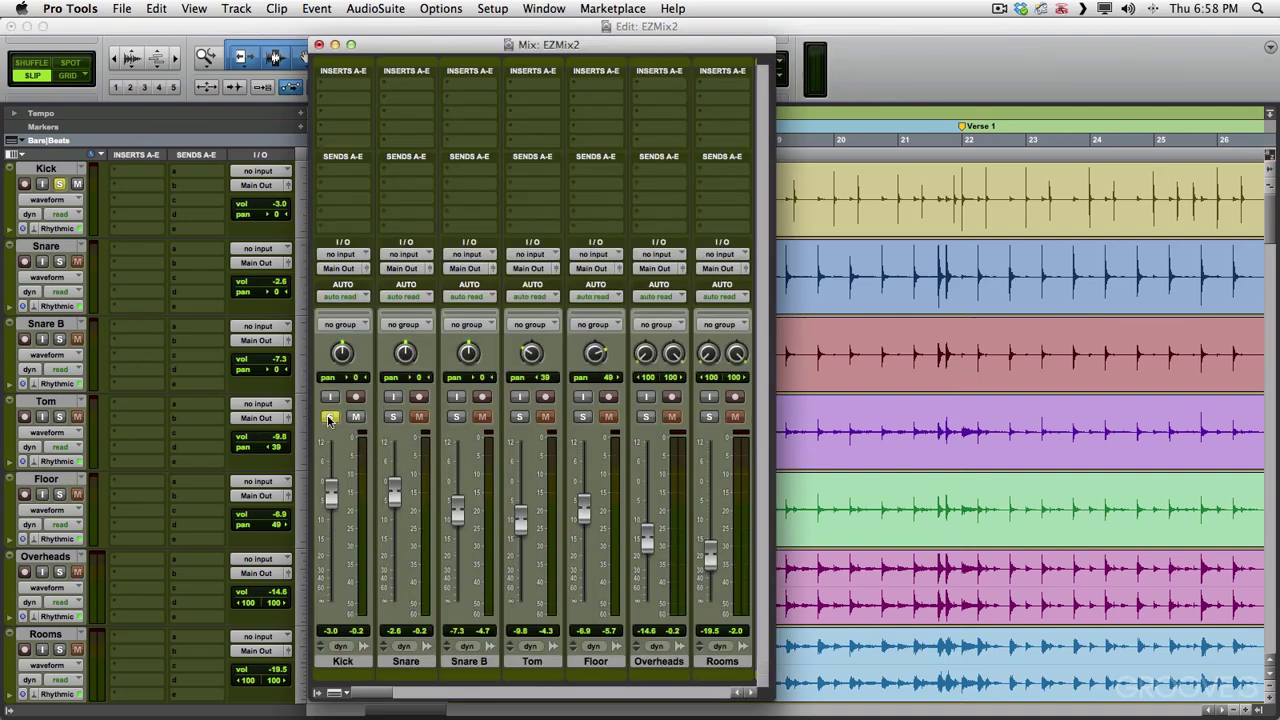
key("space")
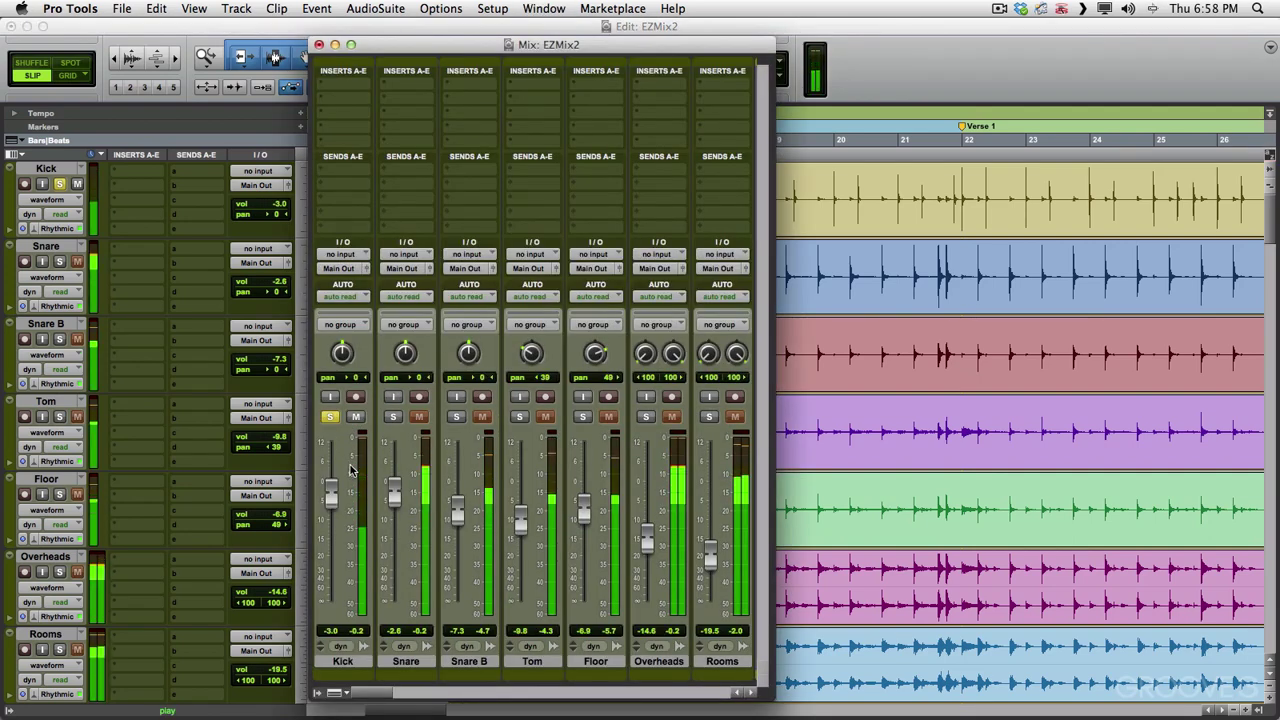
key("space")
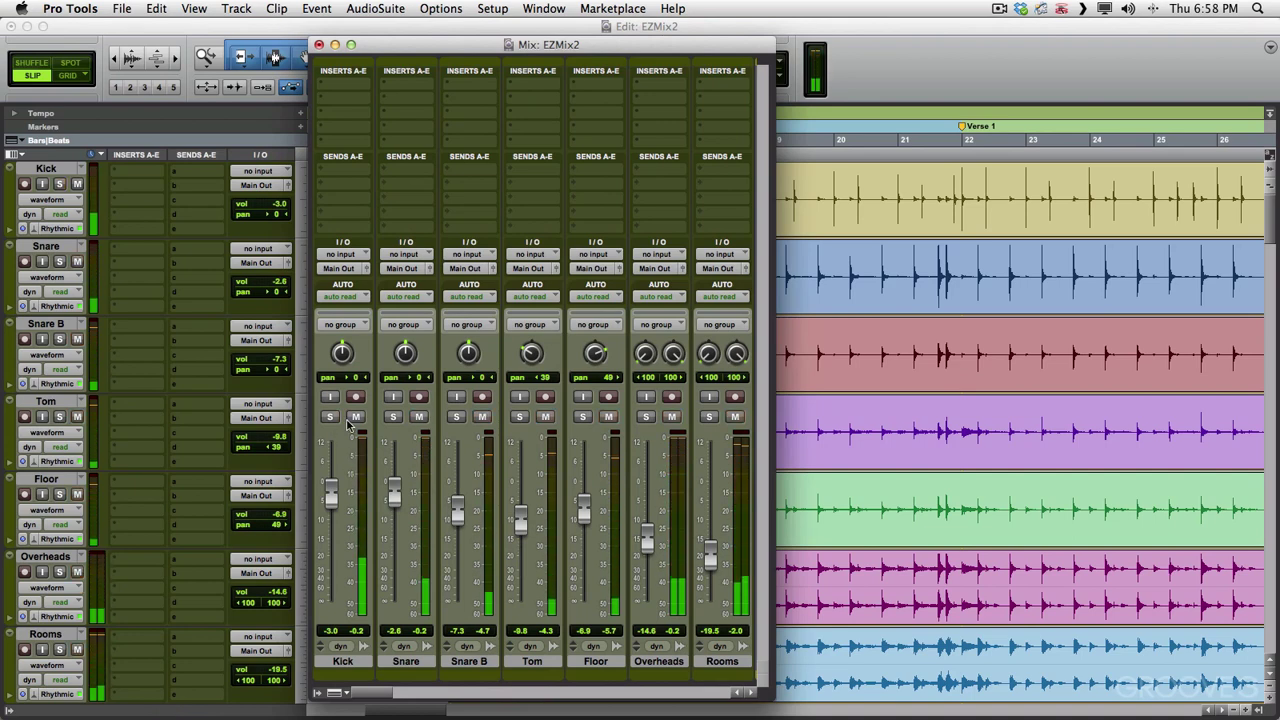
Audition the Snare and Snare B tracks soloed one at a time
left_click(393, 416)
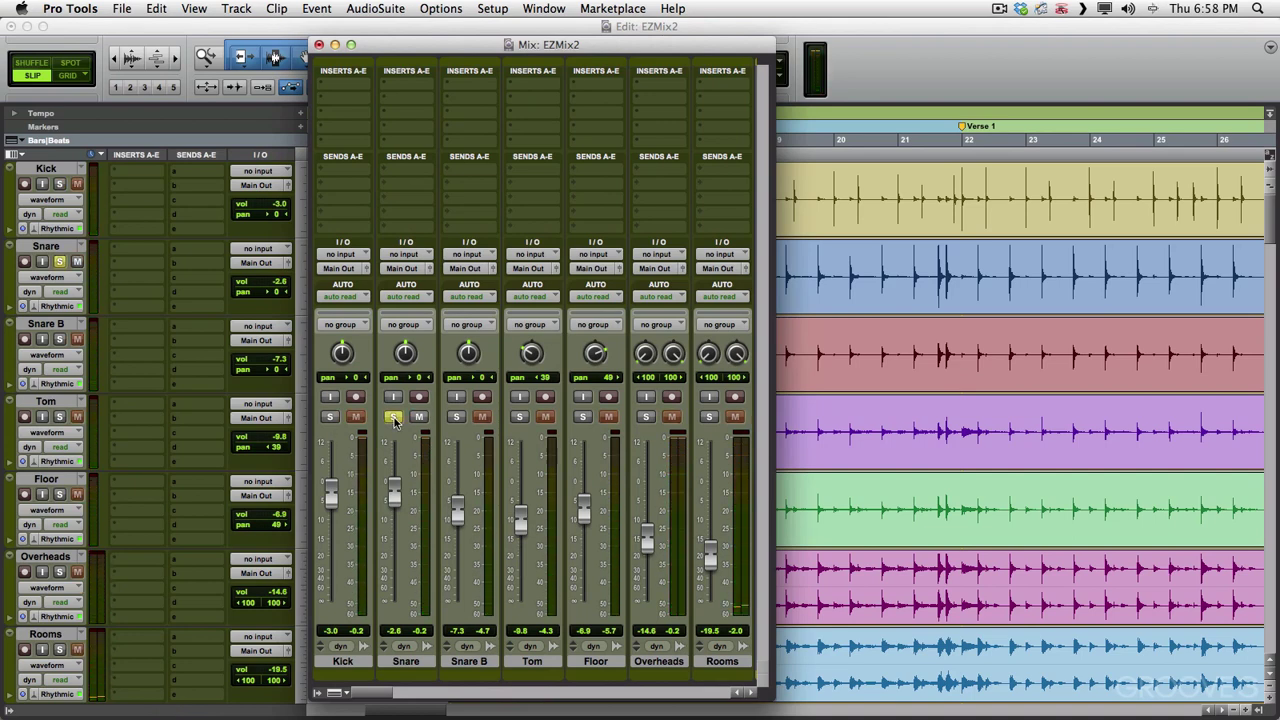
key("space")
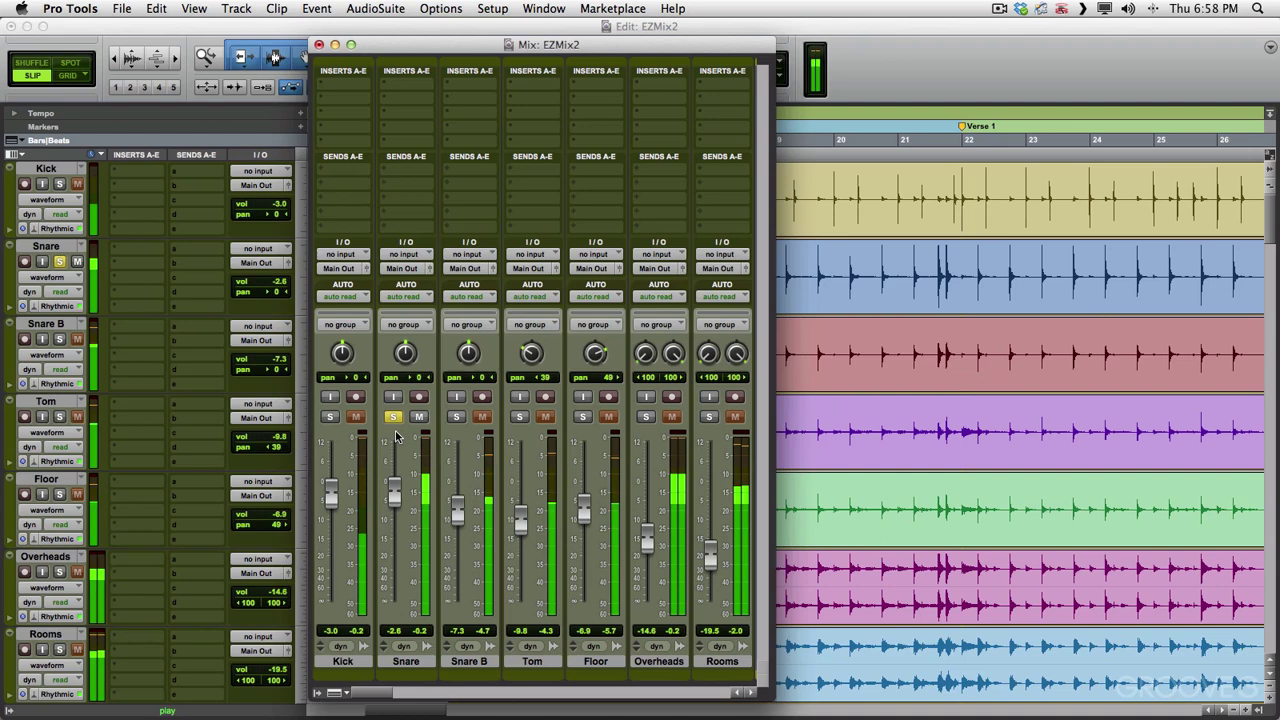
left_click(393, 416)
key("space")
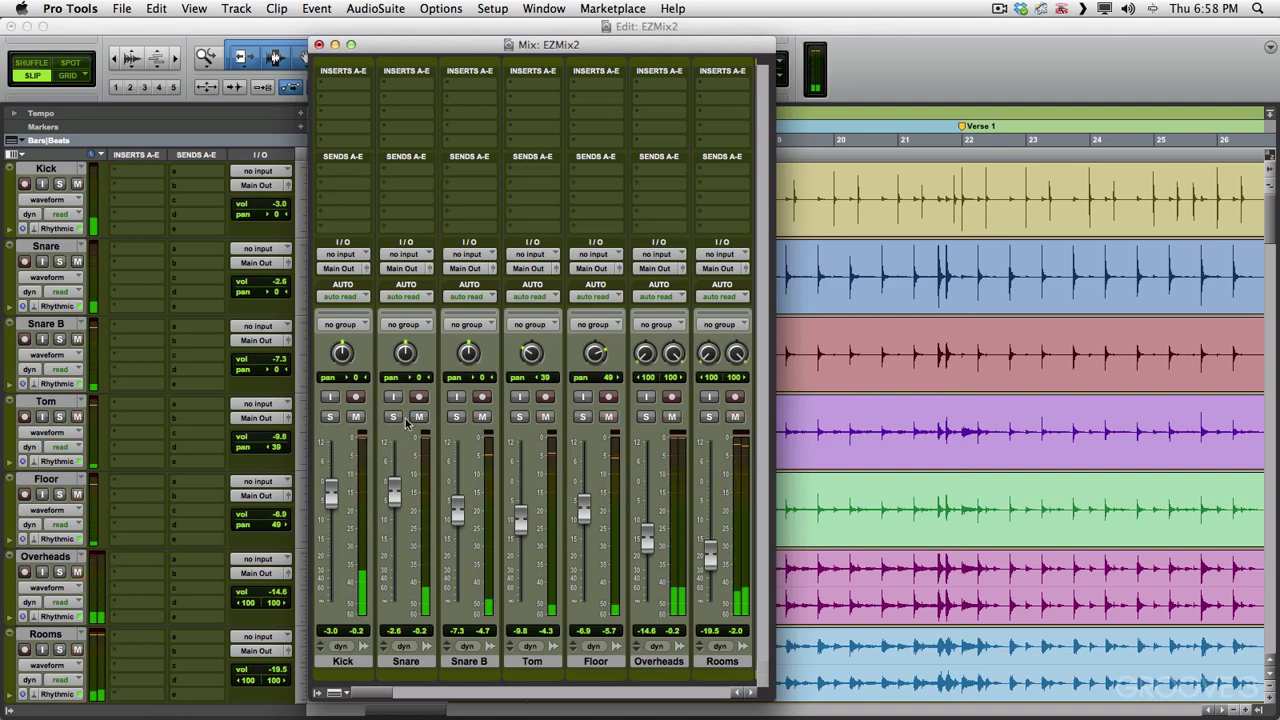
left_click(456, 417)
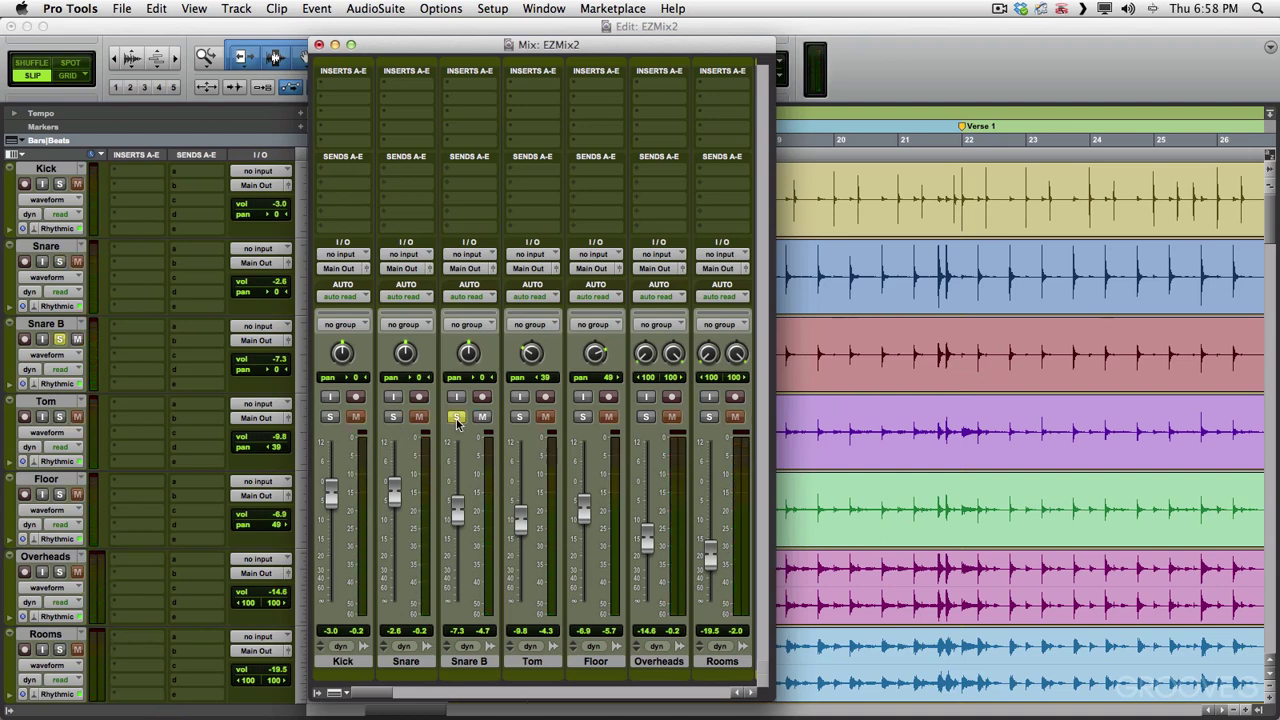
key("space")
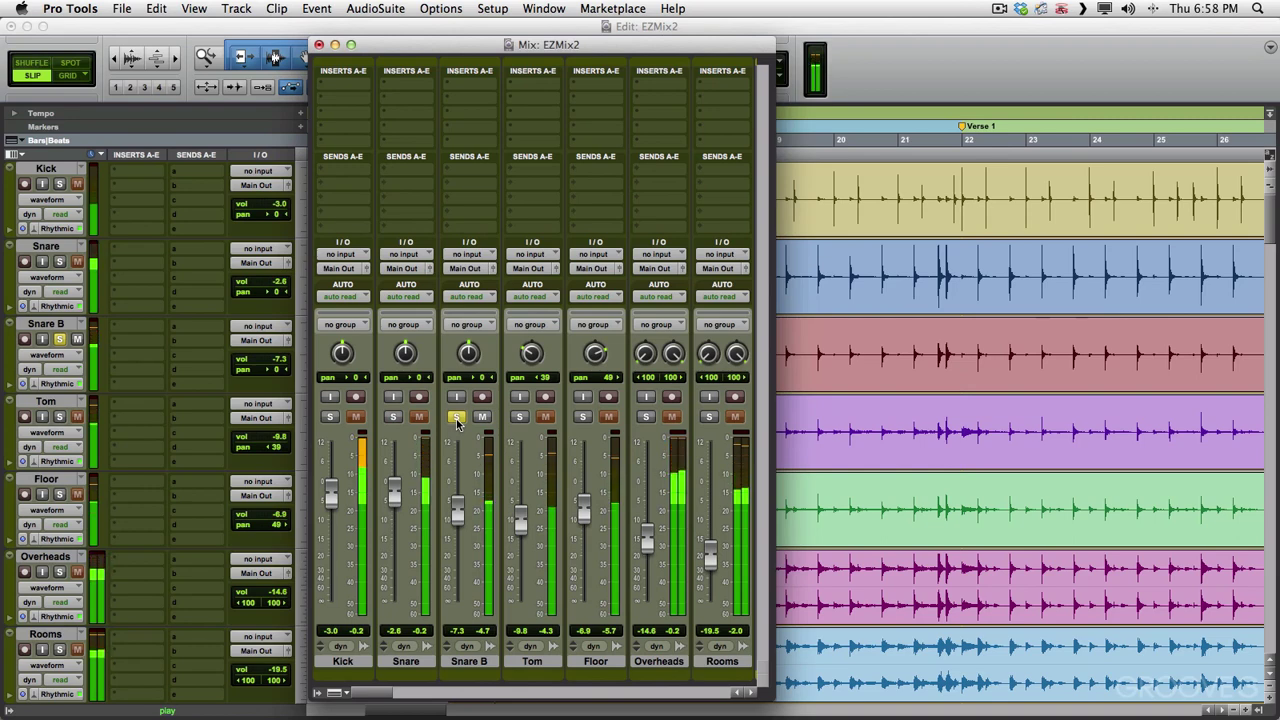
left_click(456, 417)
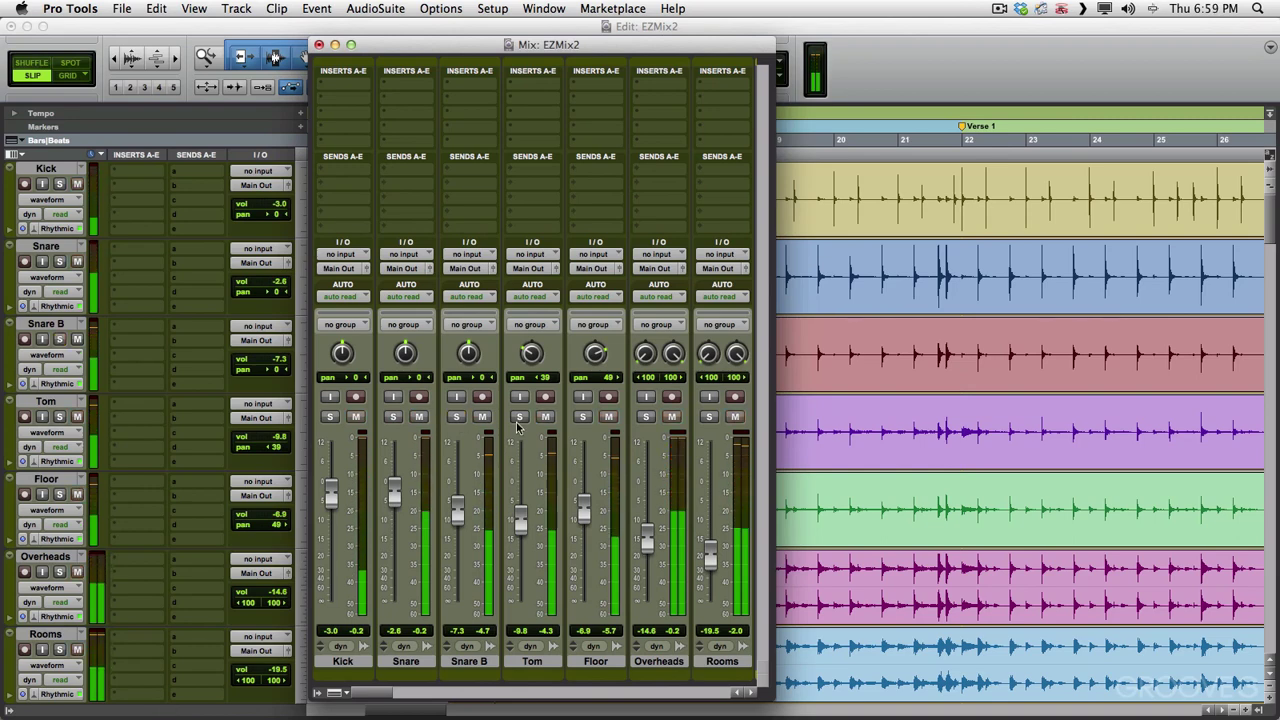
Solo the Tom, Floor and Overheads tracks in turn to hear each alone
left_click(519, 417)
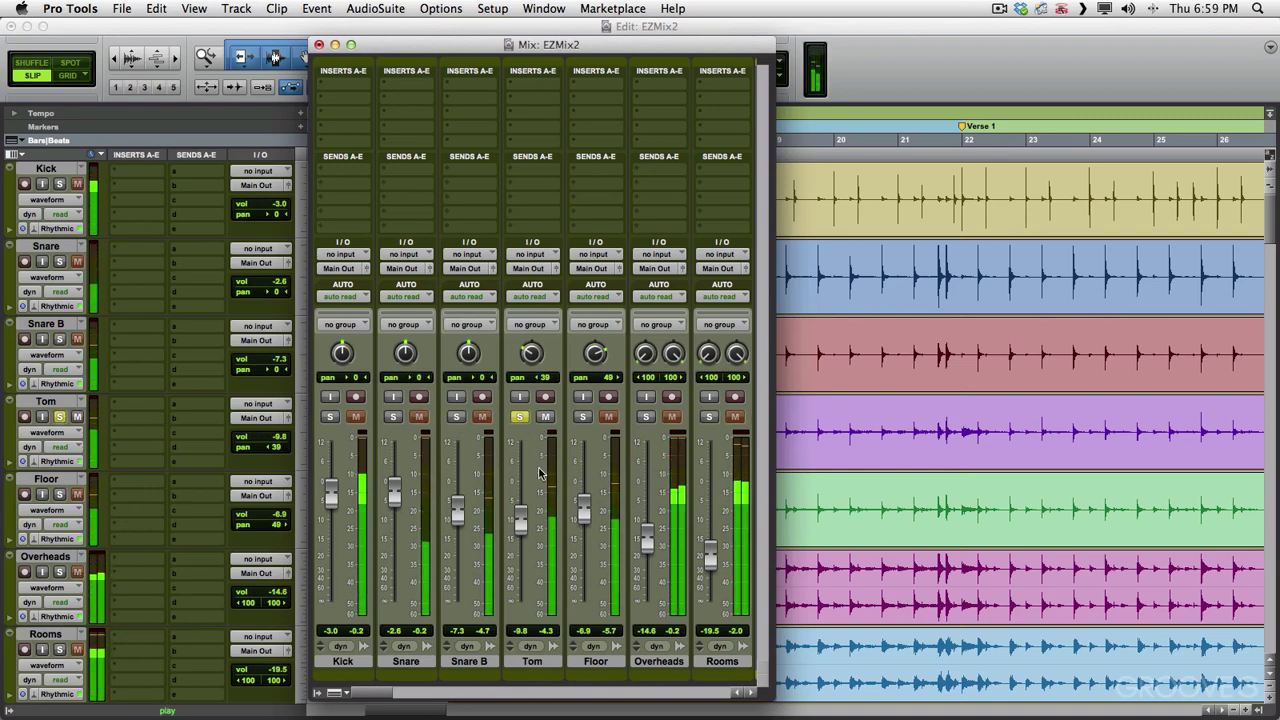
left_click(521, 417)
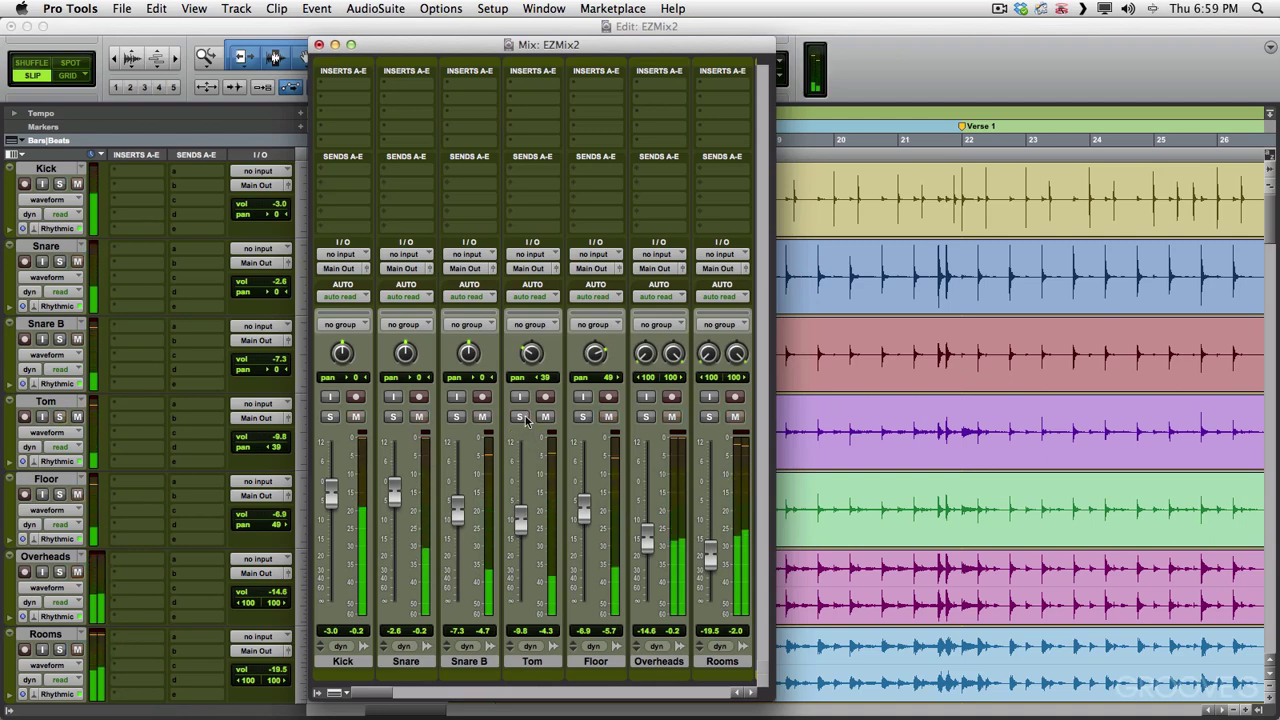
left_click(582, 417)
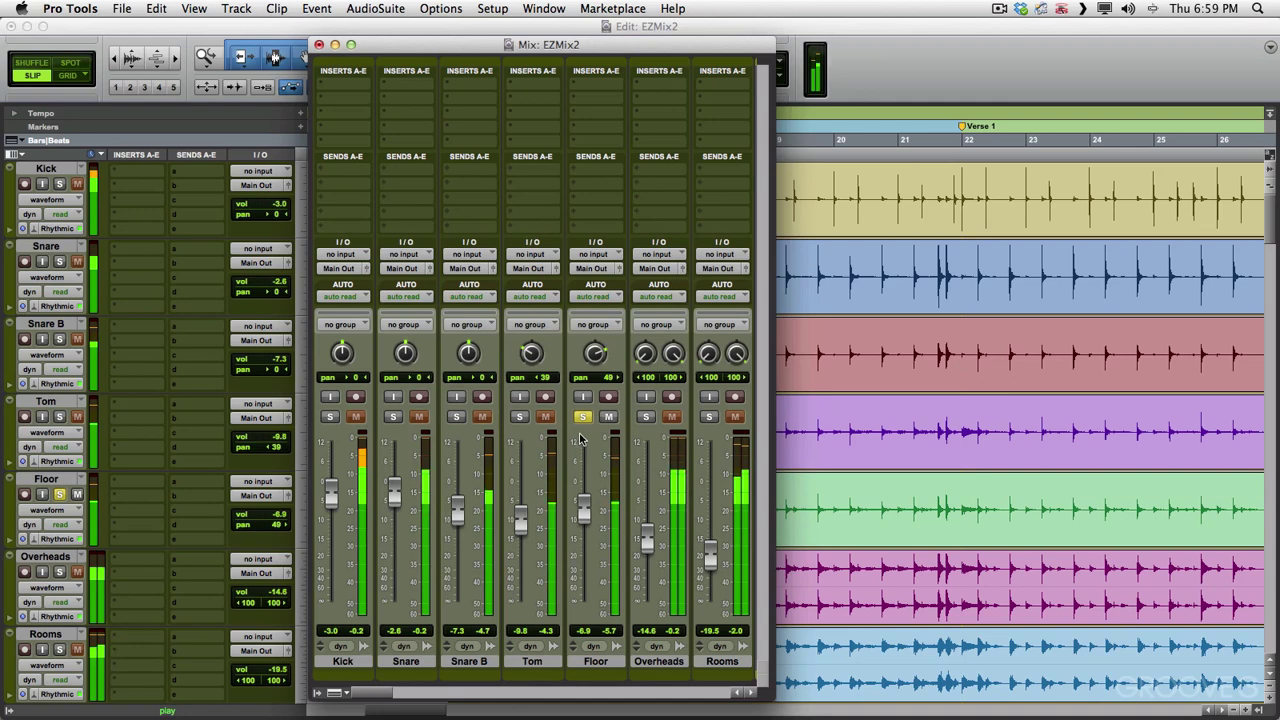
key("space")
left_click(582, 417)
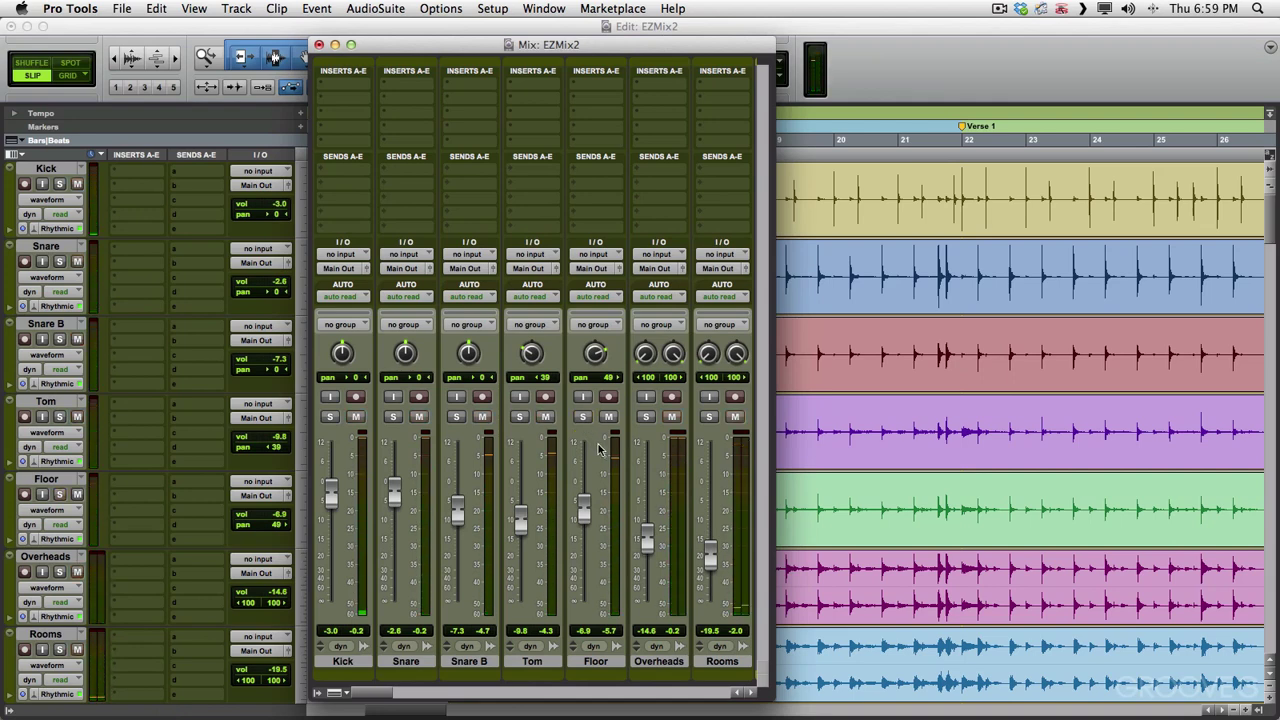
left_click(646, 417)
key("space")
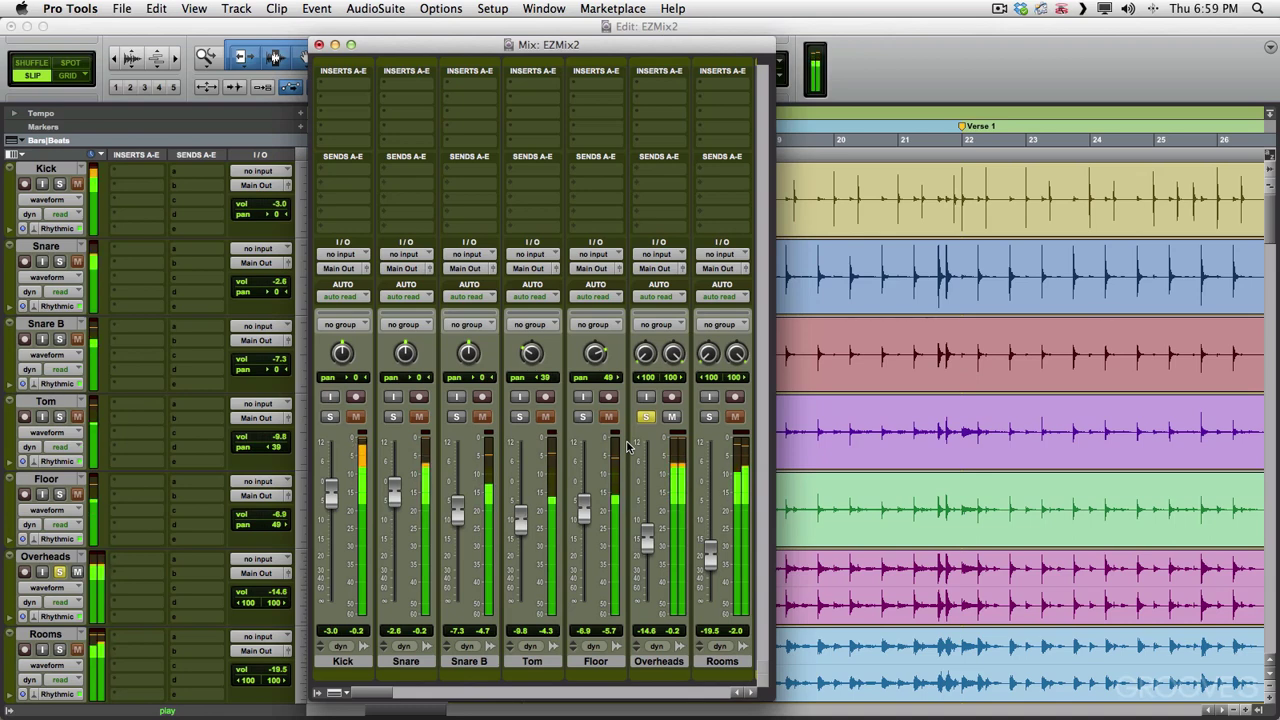
key("space")
left_click(646, 417)
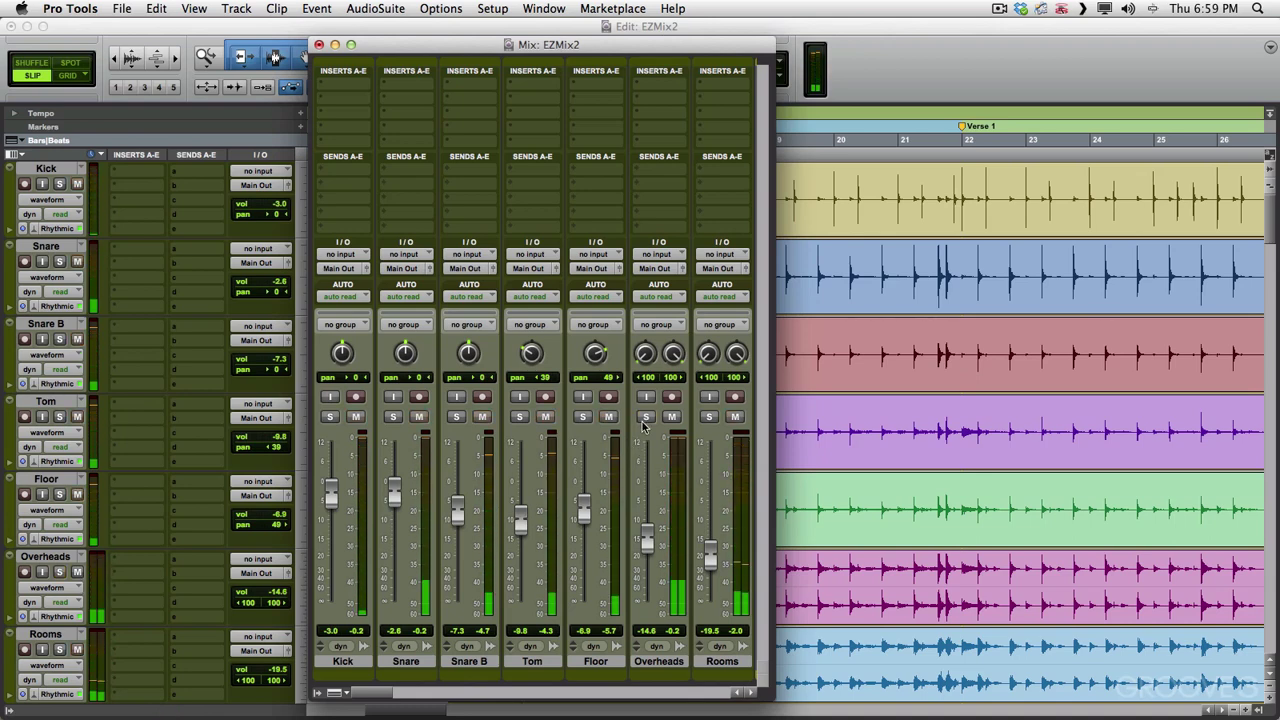
Audition the Rooms track alone, then leave the Kick track soloed
left_click(709, 417)
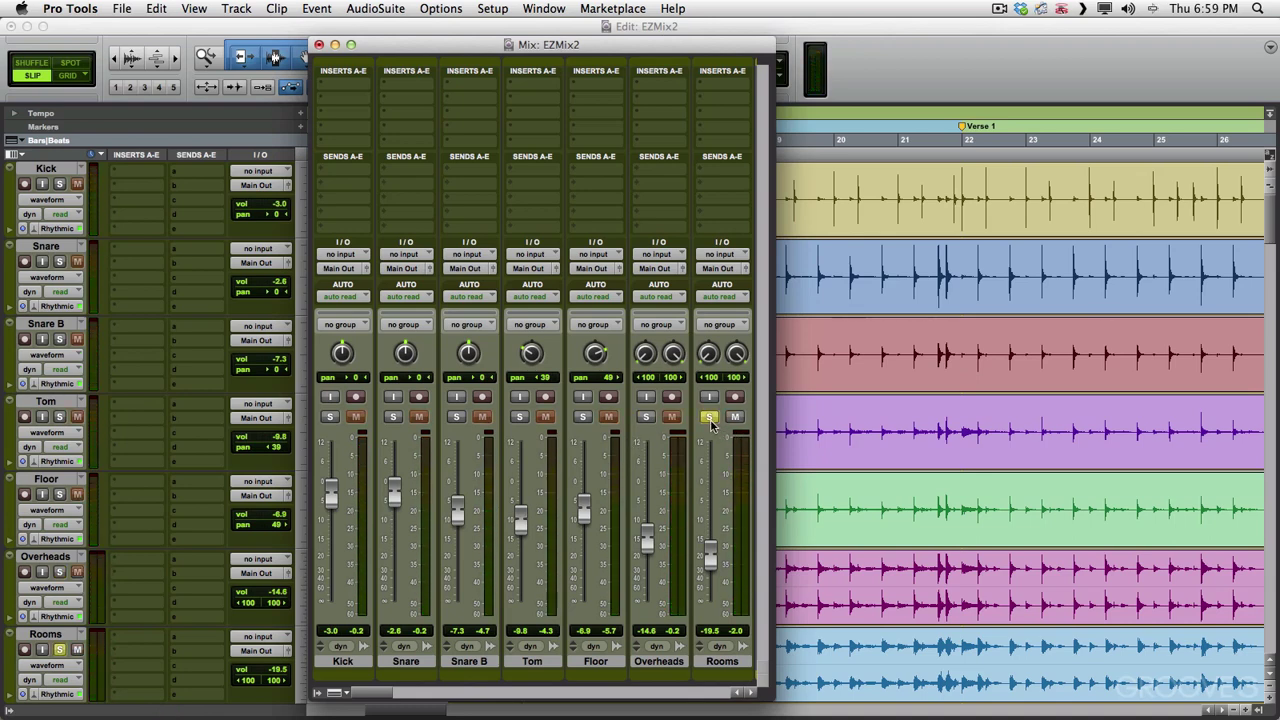
key("space")
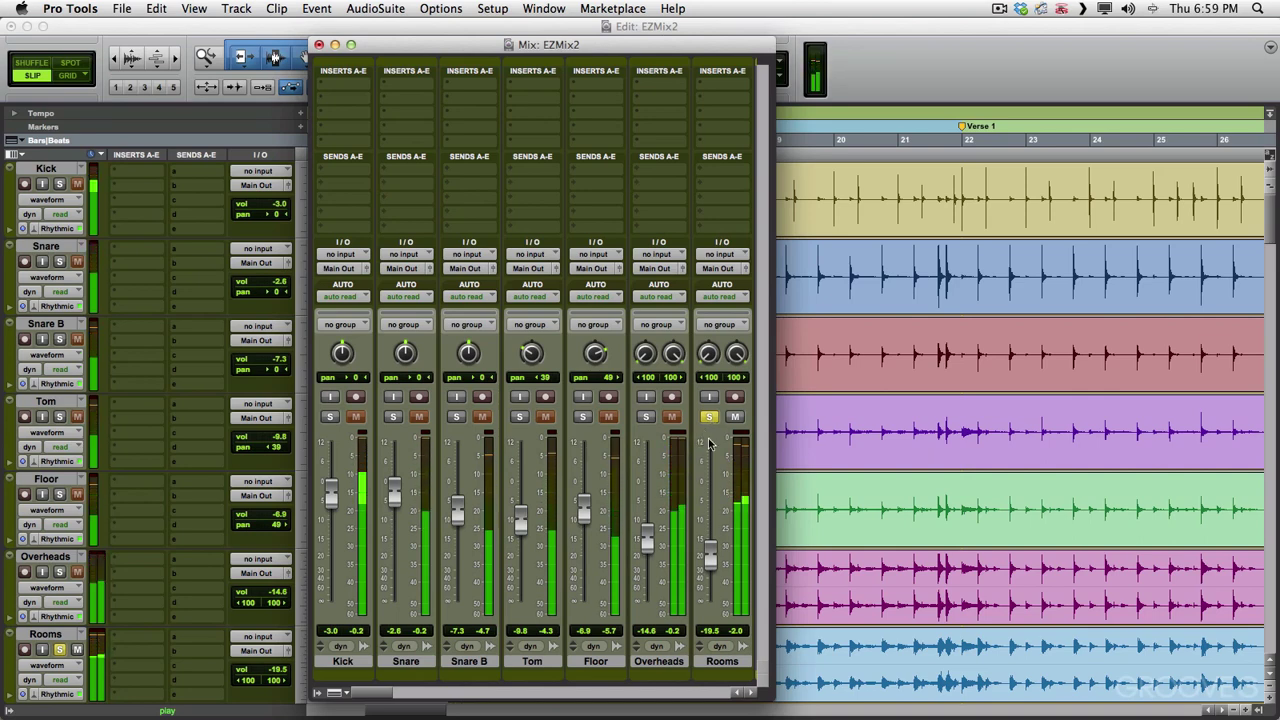
left_click(709, 417)
key("space")
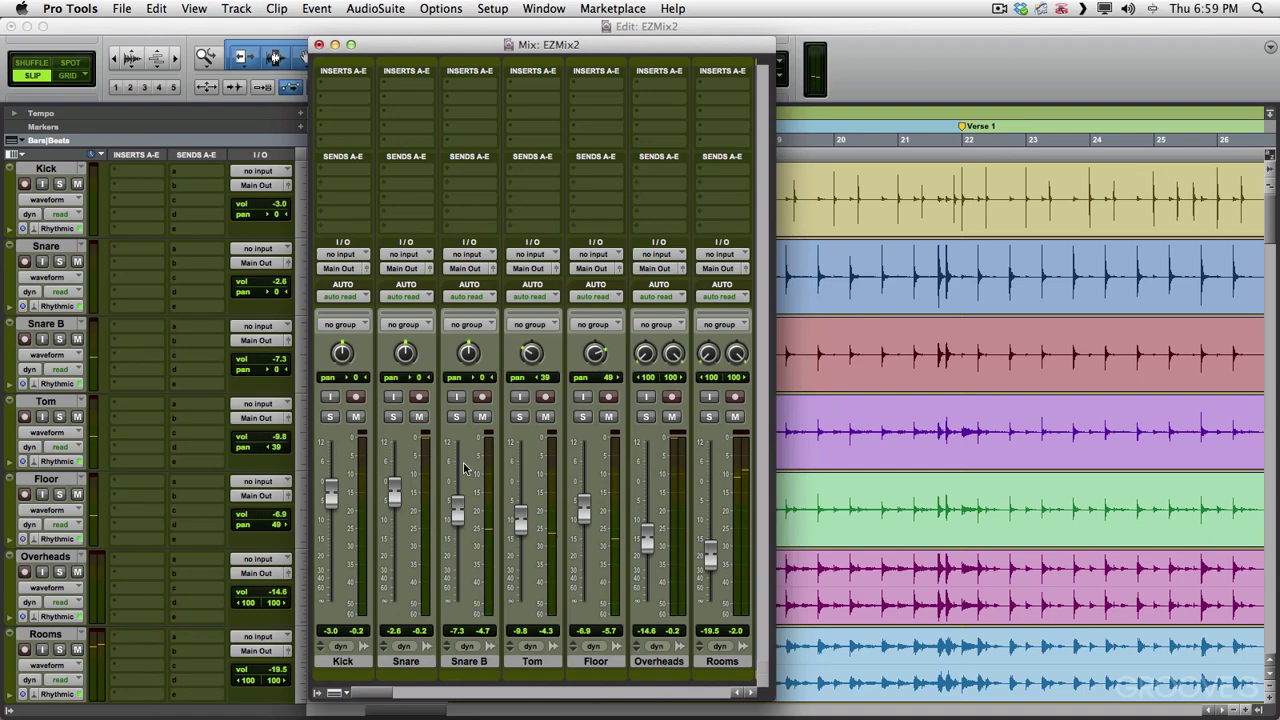
left_click(330, 417)
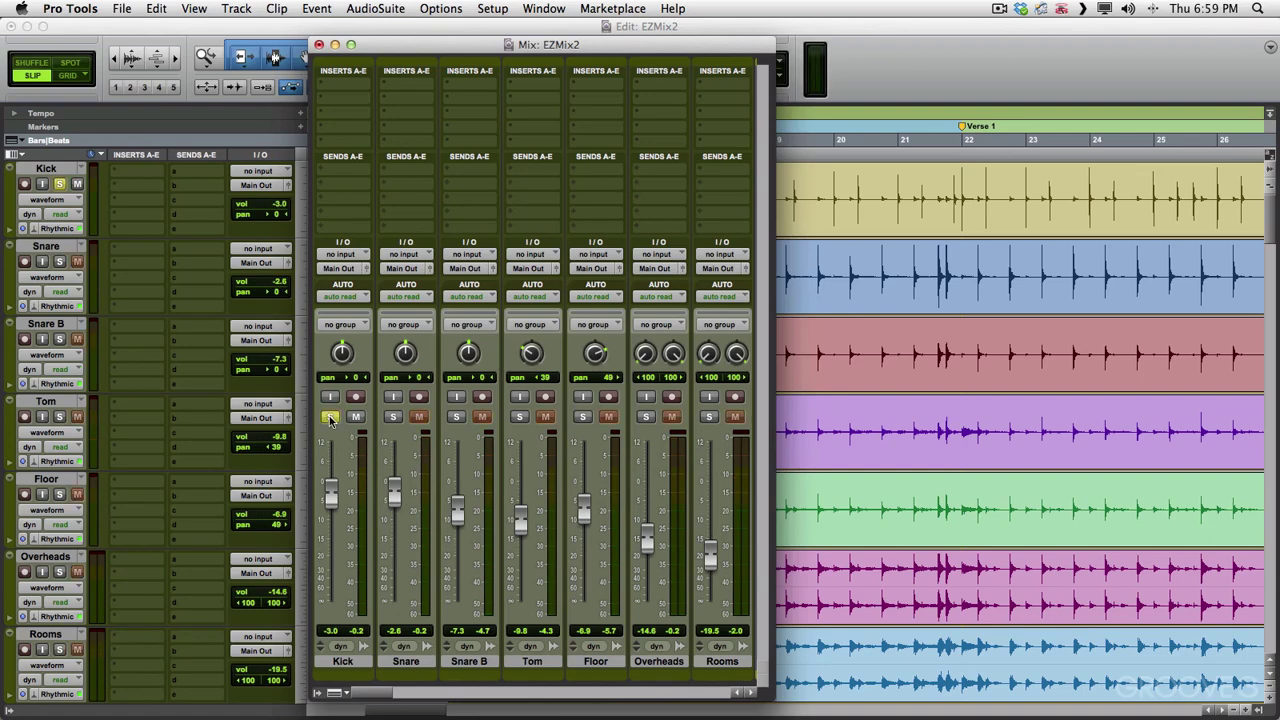
Close the Mix window and insert EZmix (mono) on the Kick track's slot A
key("super+equal")
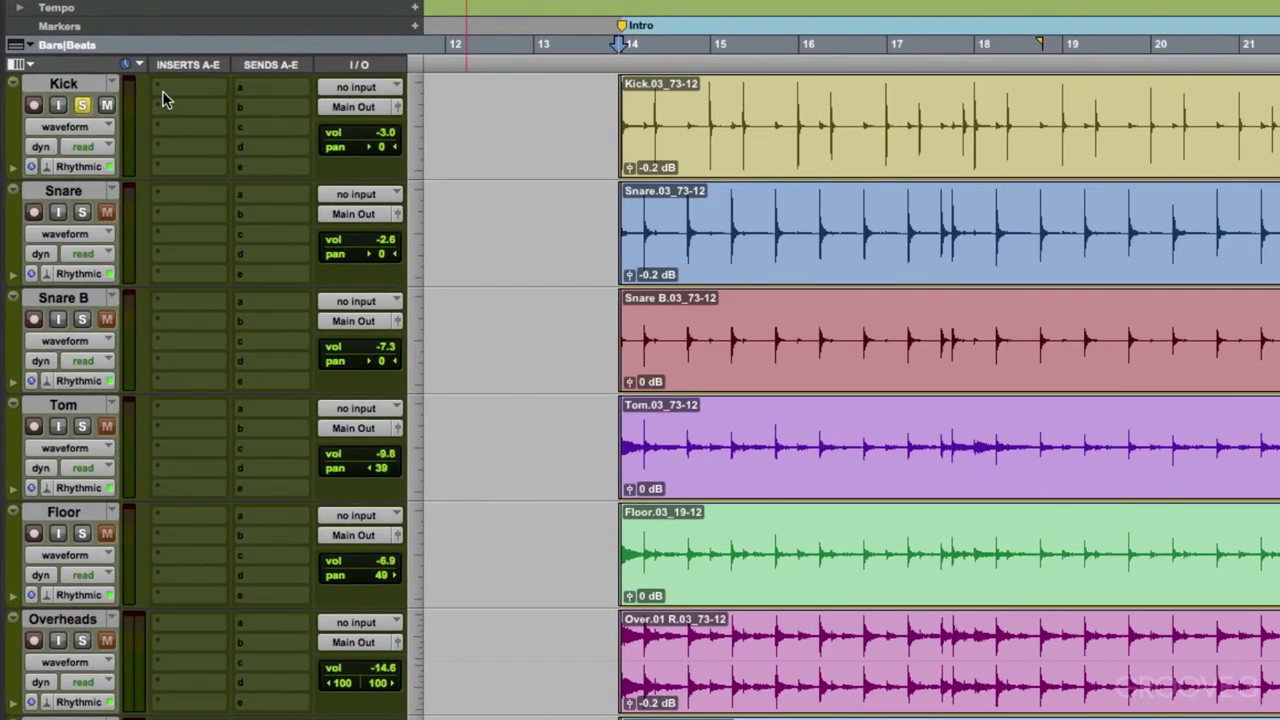
left_click(166, 100)
mouse_move(177, 131)
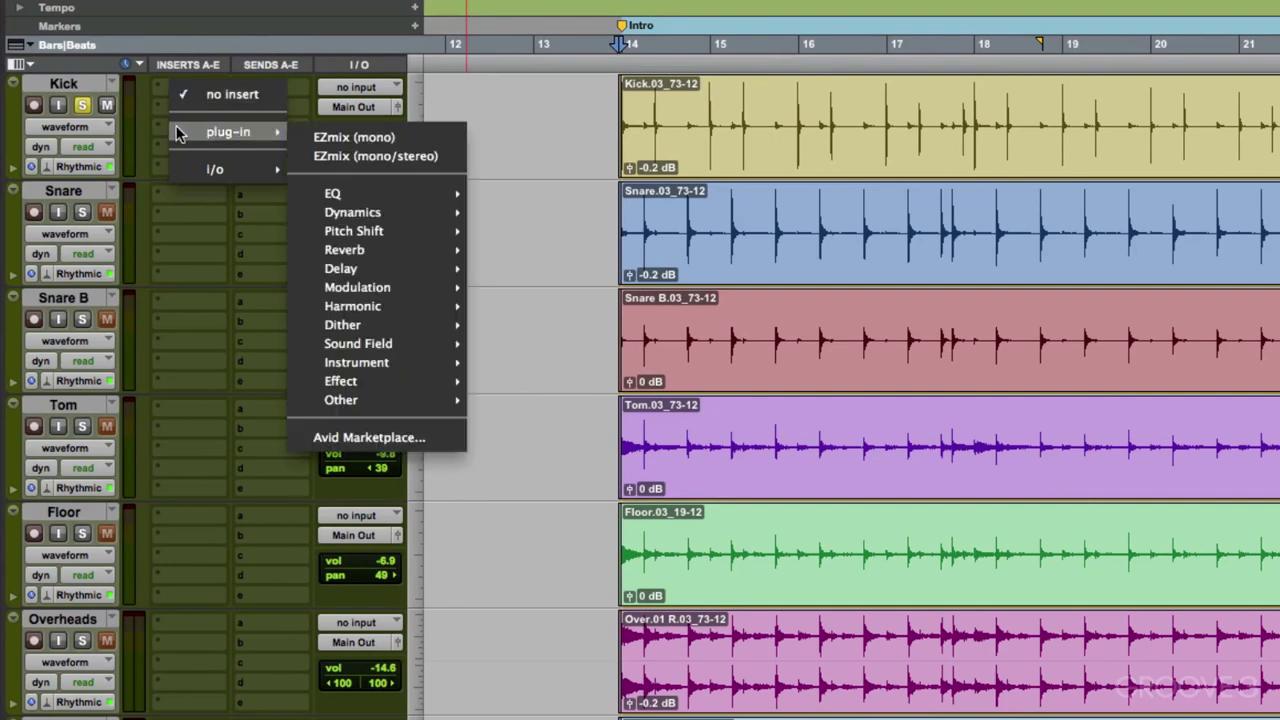
left_click(306, 139)
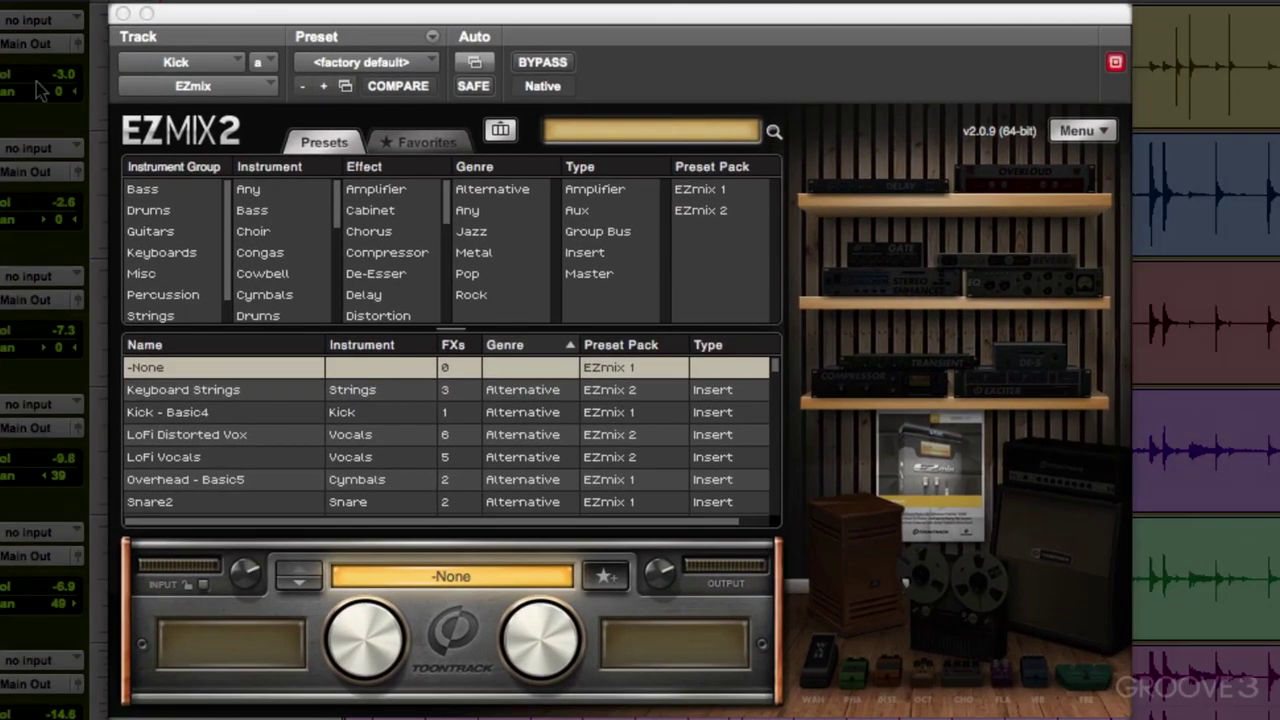
Filter the EZmix presets to Drums and Reverb, and load Drum Room2
left_click(203, 219)
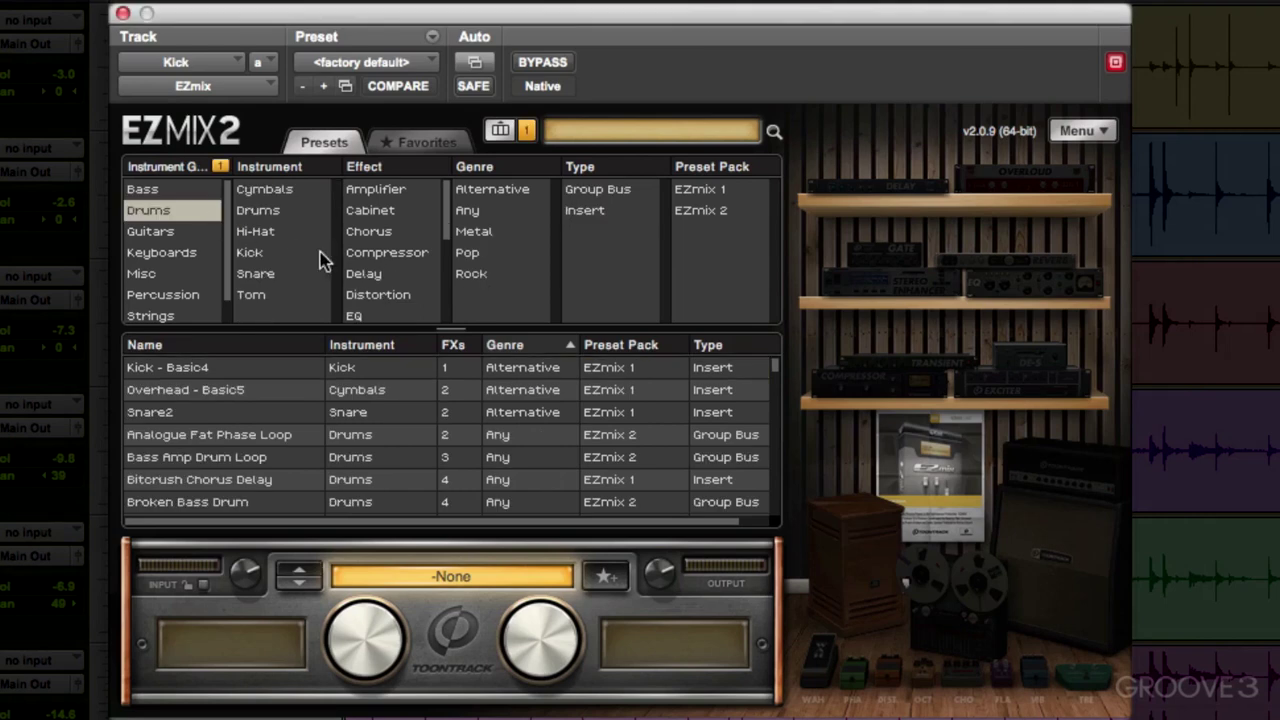
scroll(375, 260, "down", 5)
scroll(375, 260, "down", 5)
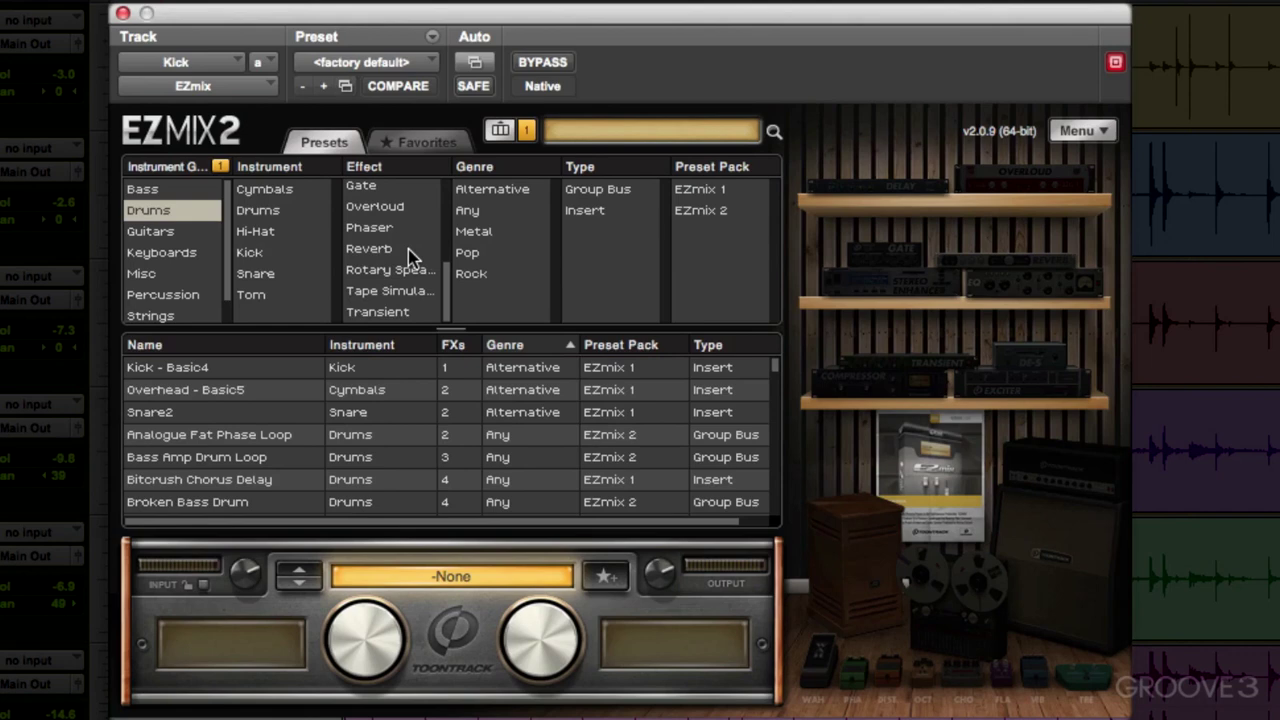
left_click(407, 249)
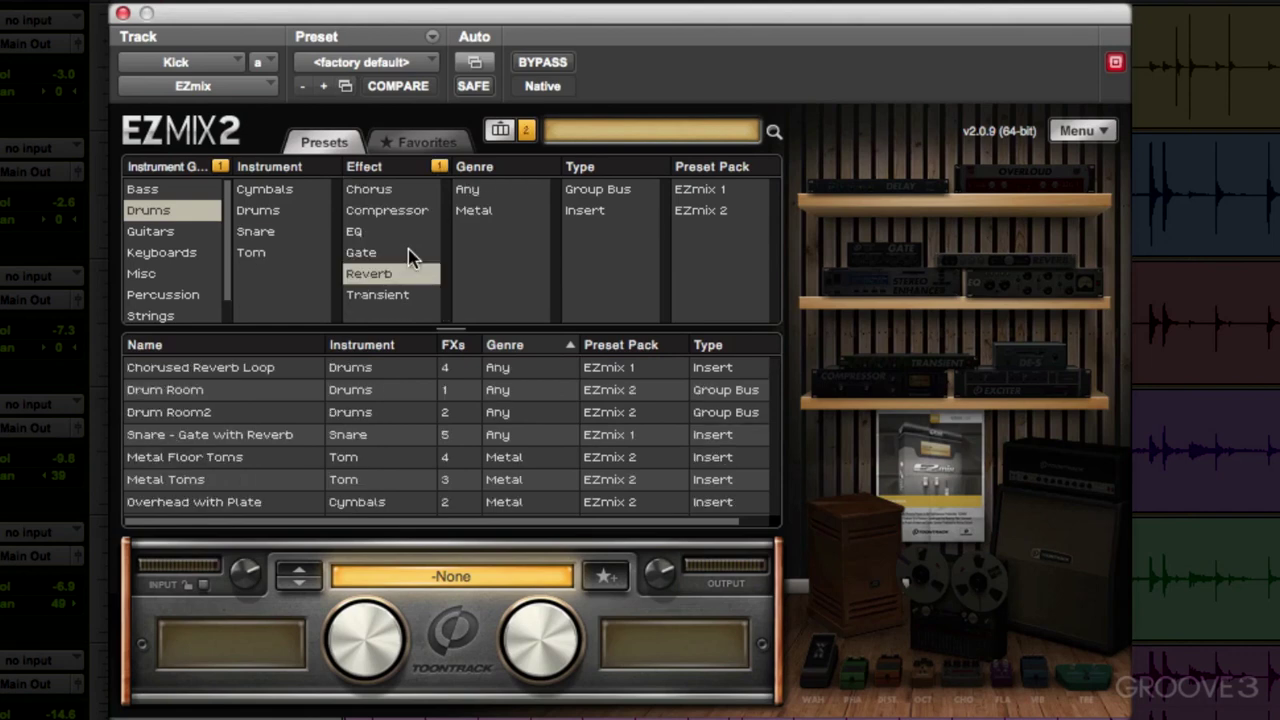
left_click(276, 420)
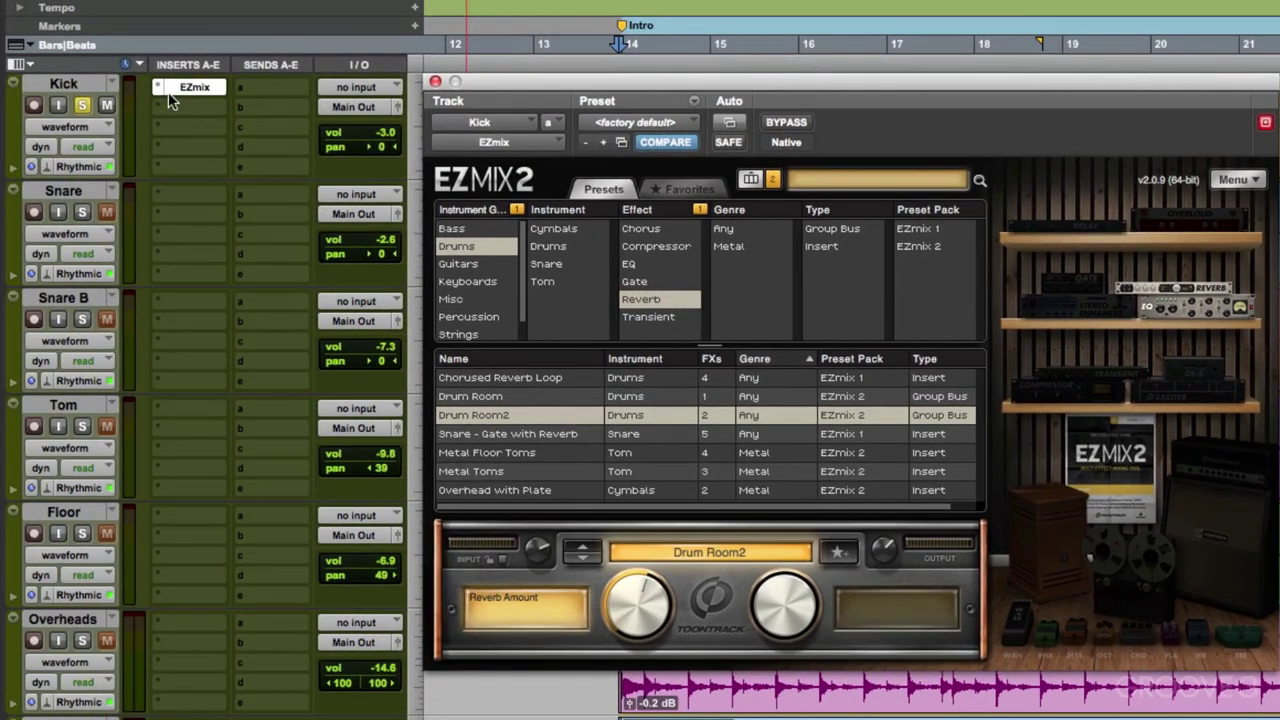
Swap the Kick insert to an EZmix (mono/stereo) instance, then reopen the insert's plug-in list
left_click(168, 92)
mouse_move(225, 88)
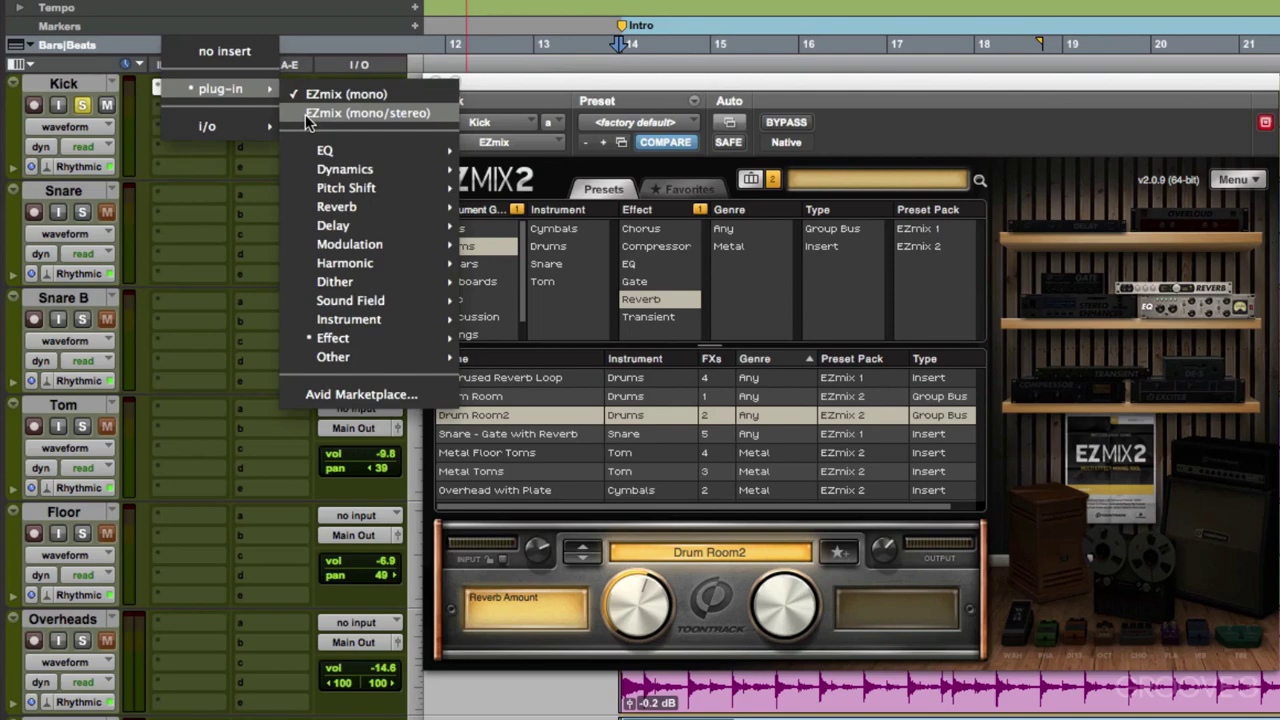
left_click(305, 114)
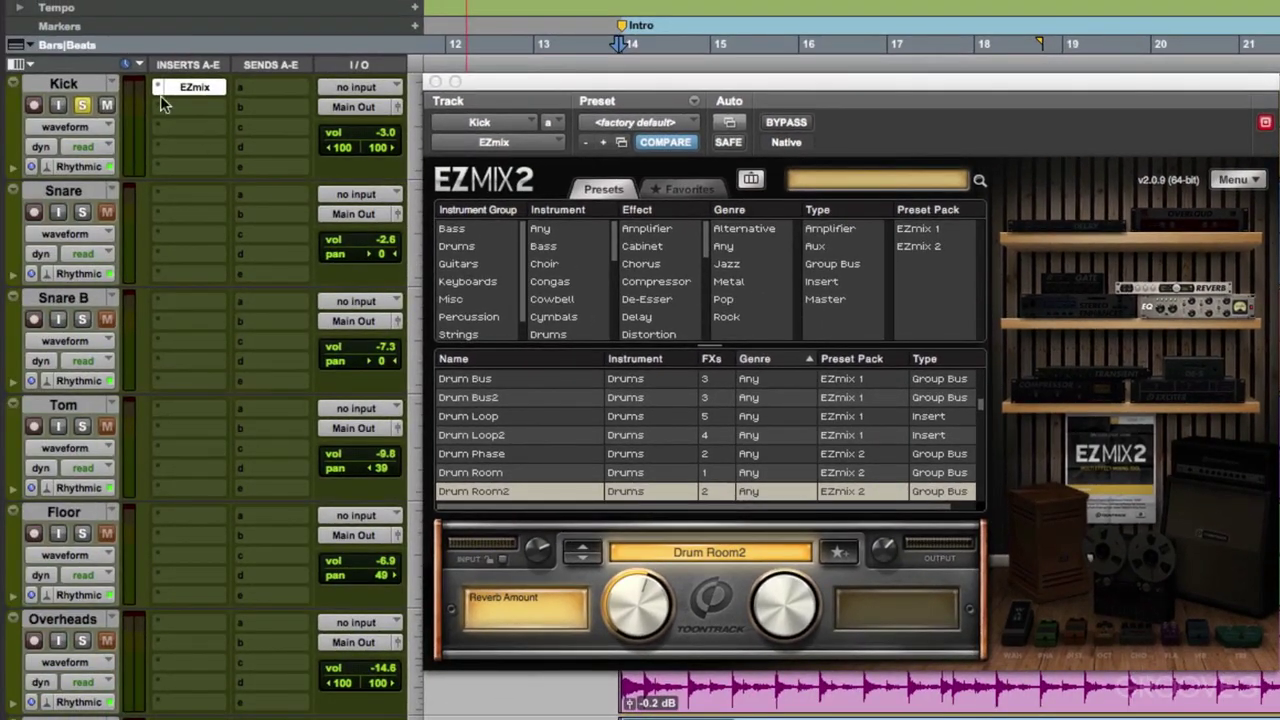
left_click(160, 95)
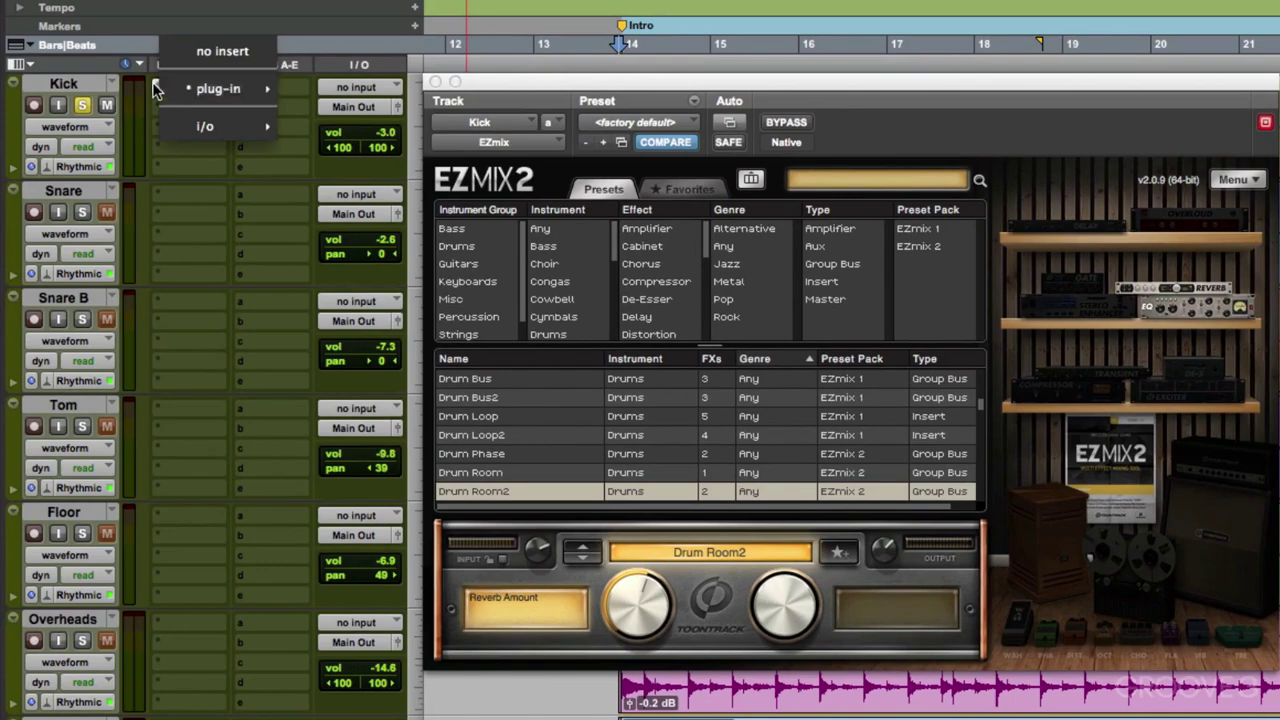
Insert a mono EZmix, filter presets to Drums > Kick, and load Kick - Basic4
mouse_move(218, 88)
left_click(310, 95)
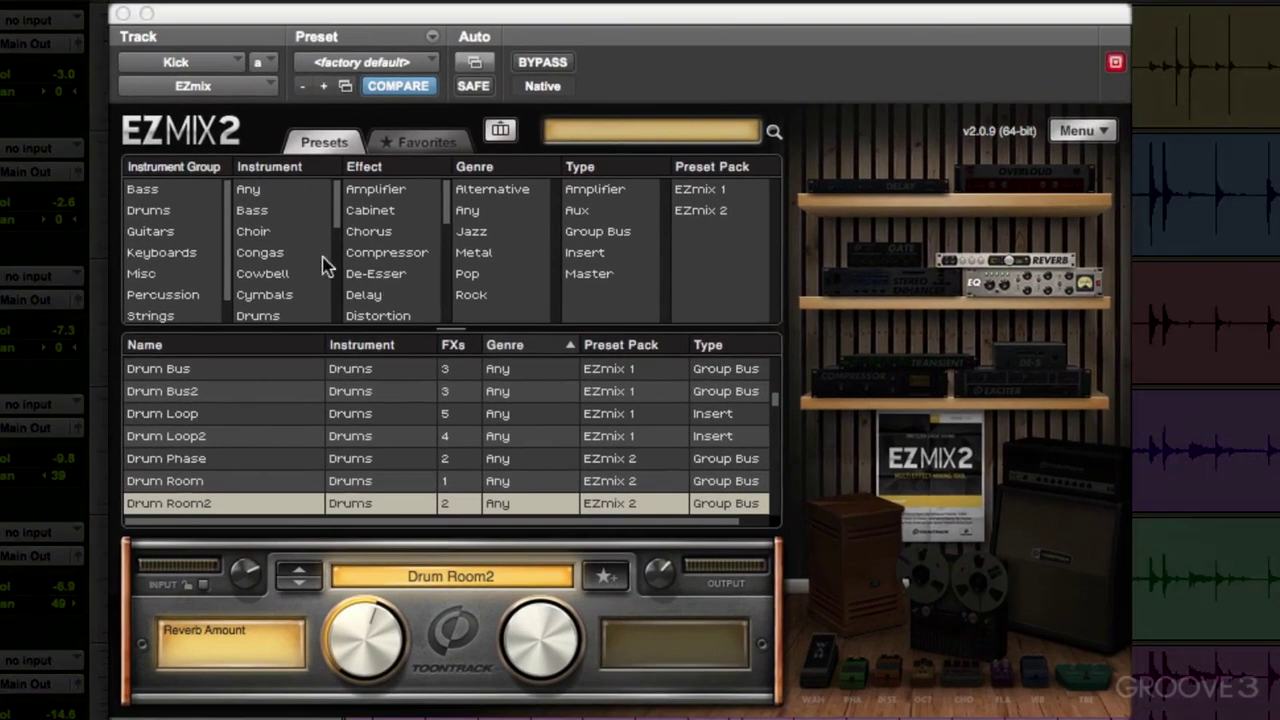
left_click(180, 210)
left_click(292, 252)
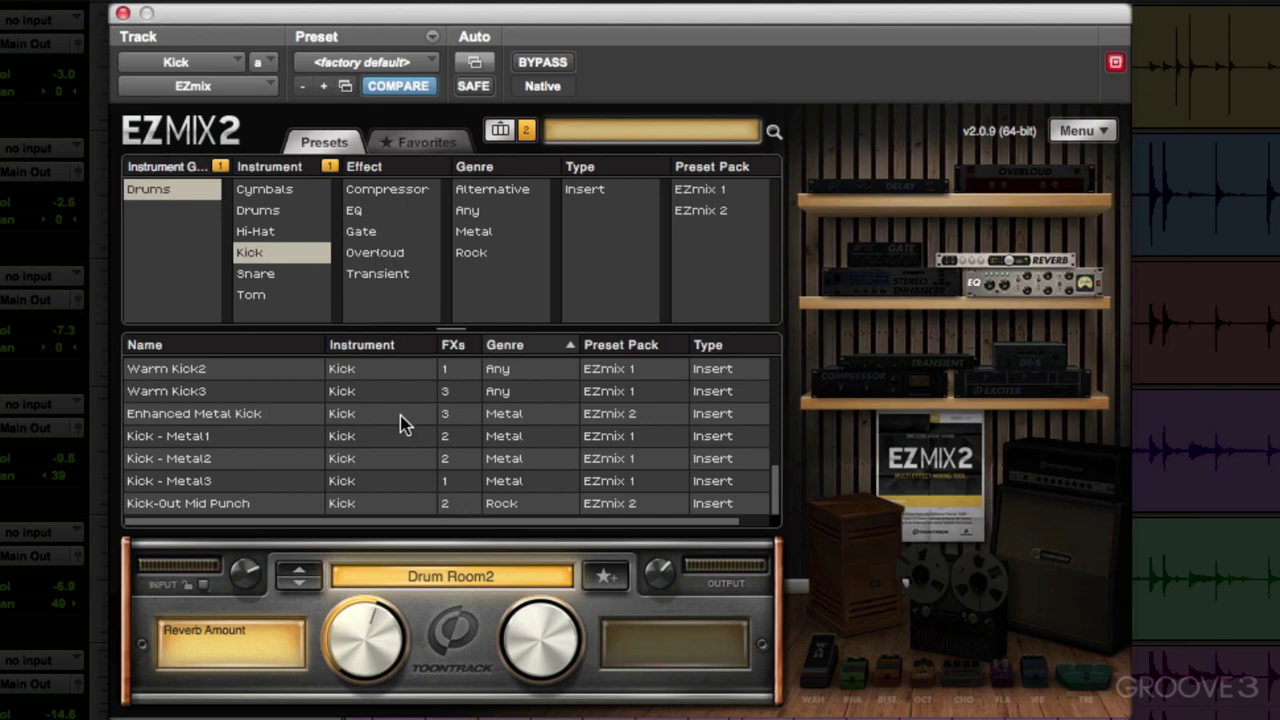
scroll(400, 424, "up", 10)
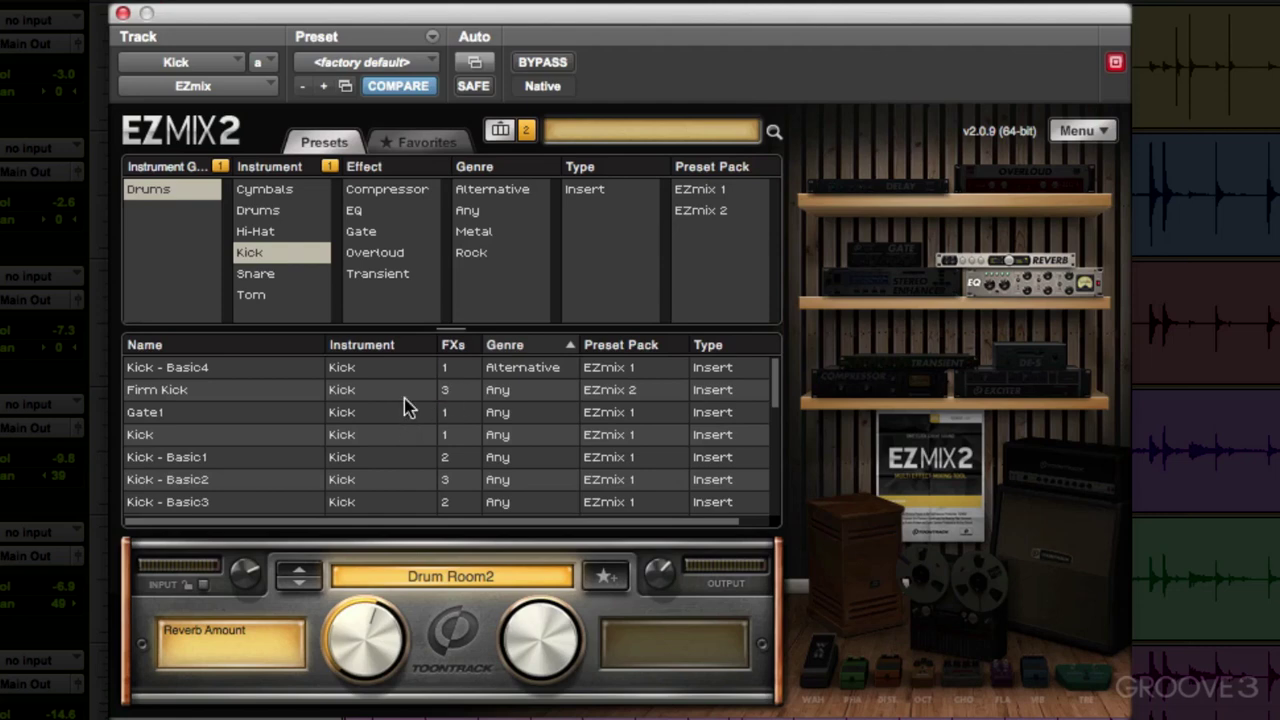
scroll(407, 408, "down", 5)
scroll(407, 408, "up", 3)
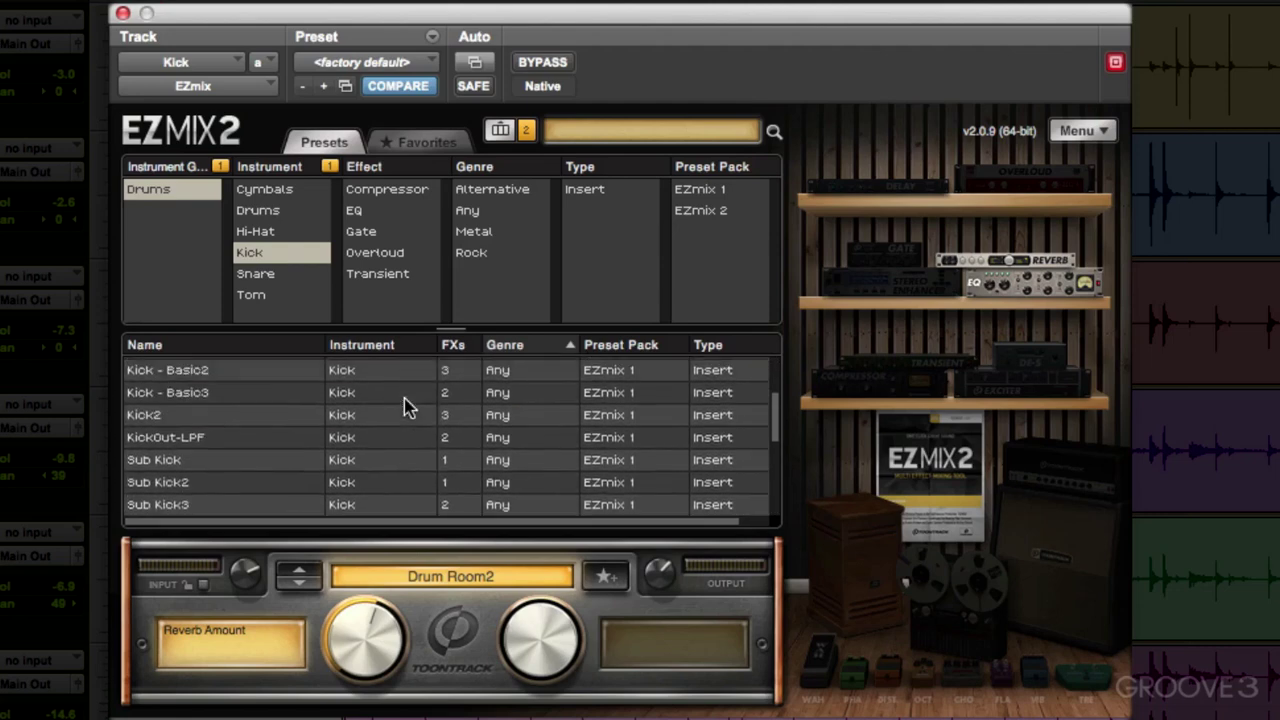
scroll(407, 408, "up", 2)
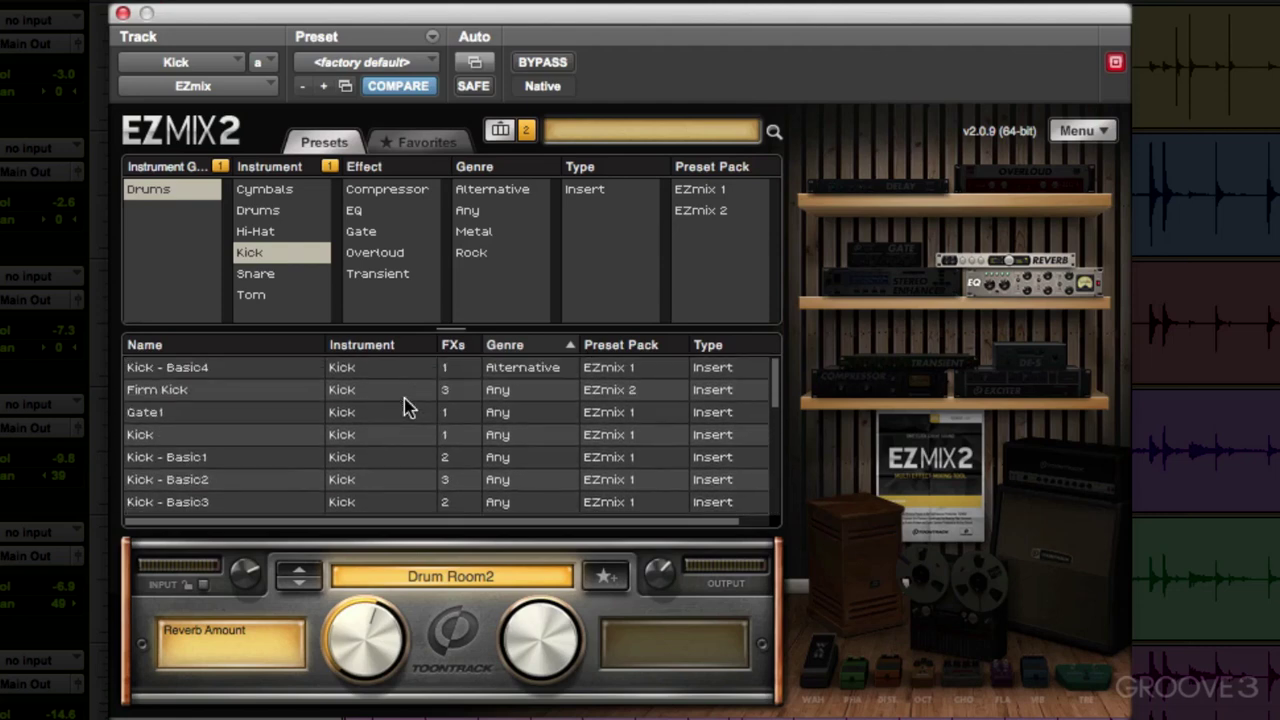
left_click(264, 371)
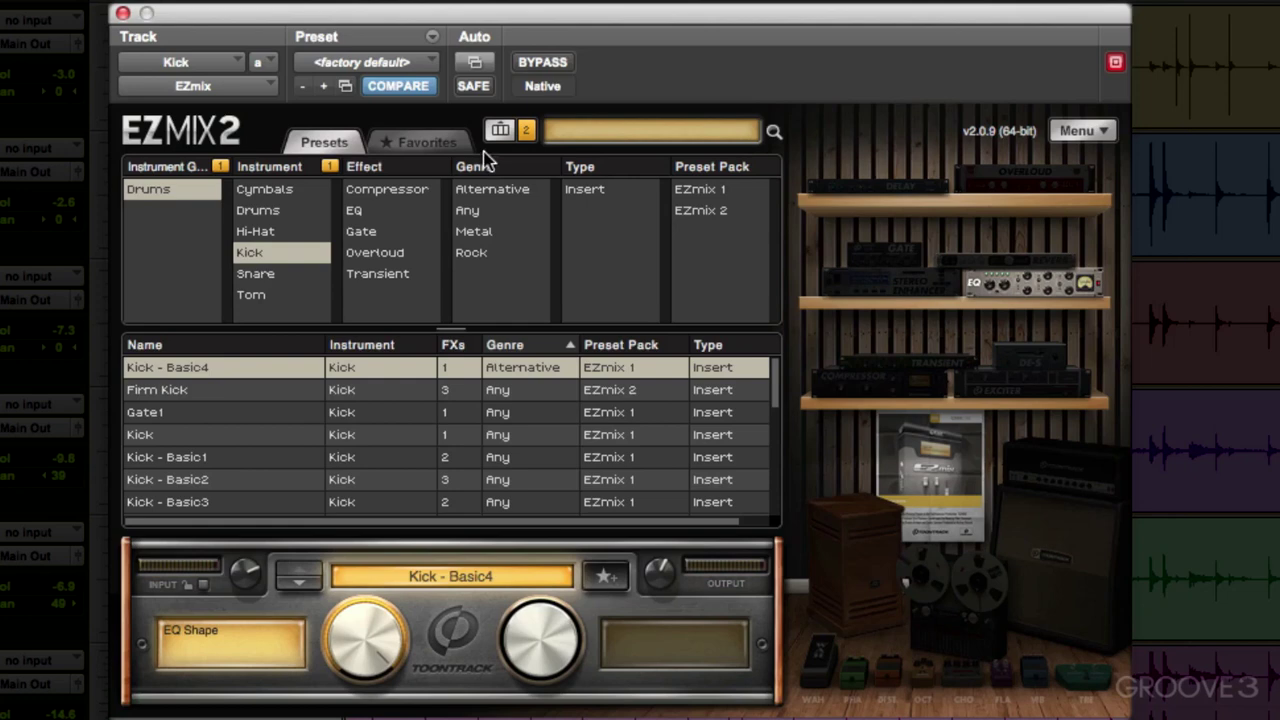
Compare Kick - Basic4 against the bypassed dry kick, leaving processing on
left_click(528, 68)
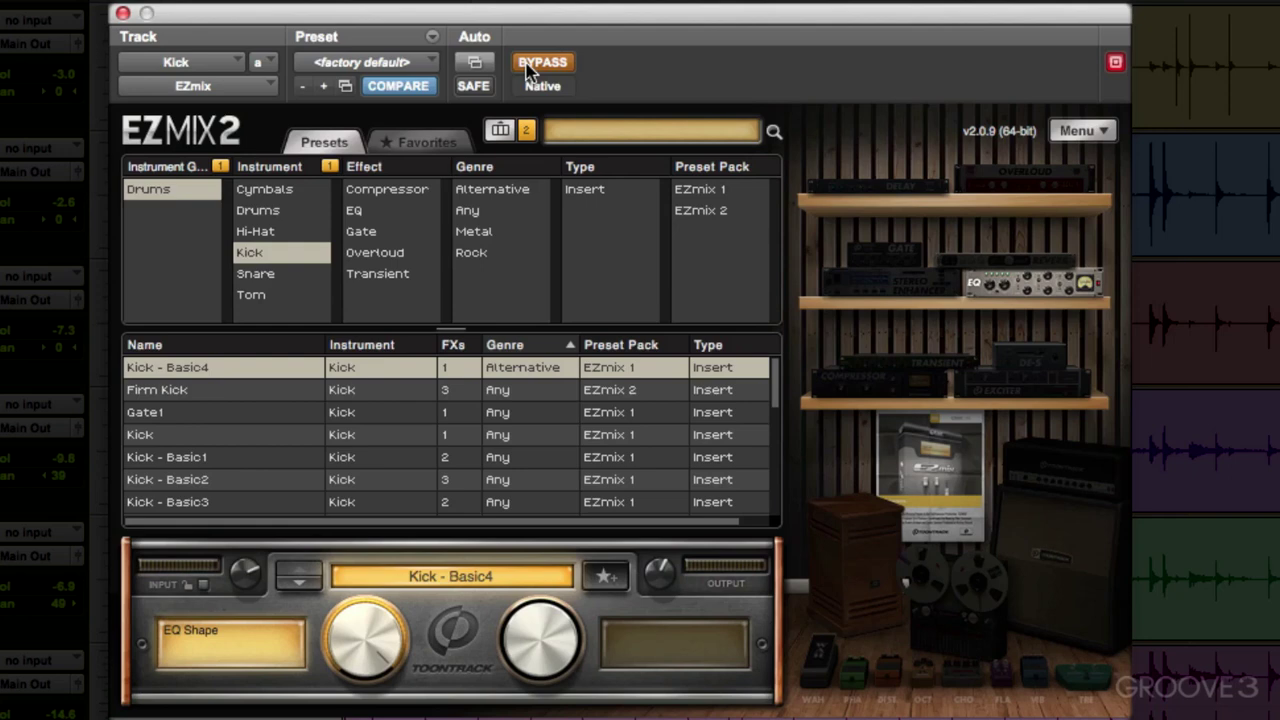
left_click(528, 68)
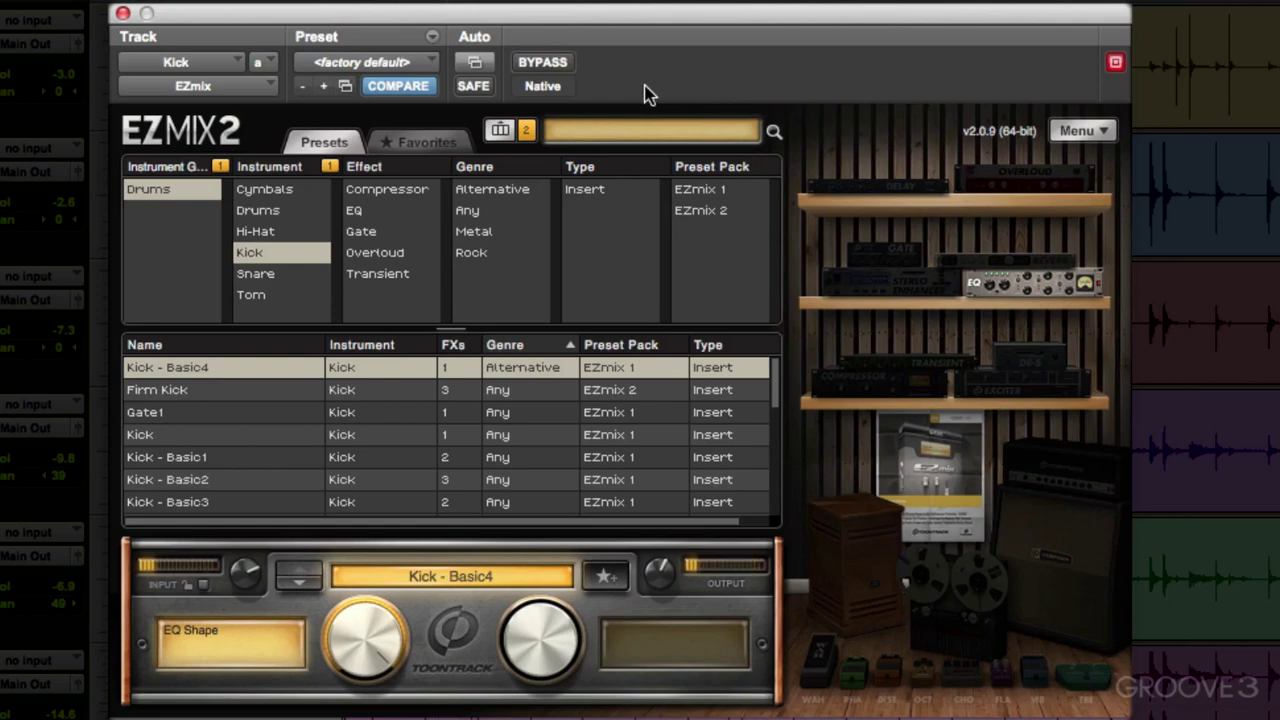
left_click(556, 70)
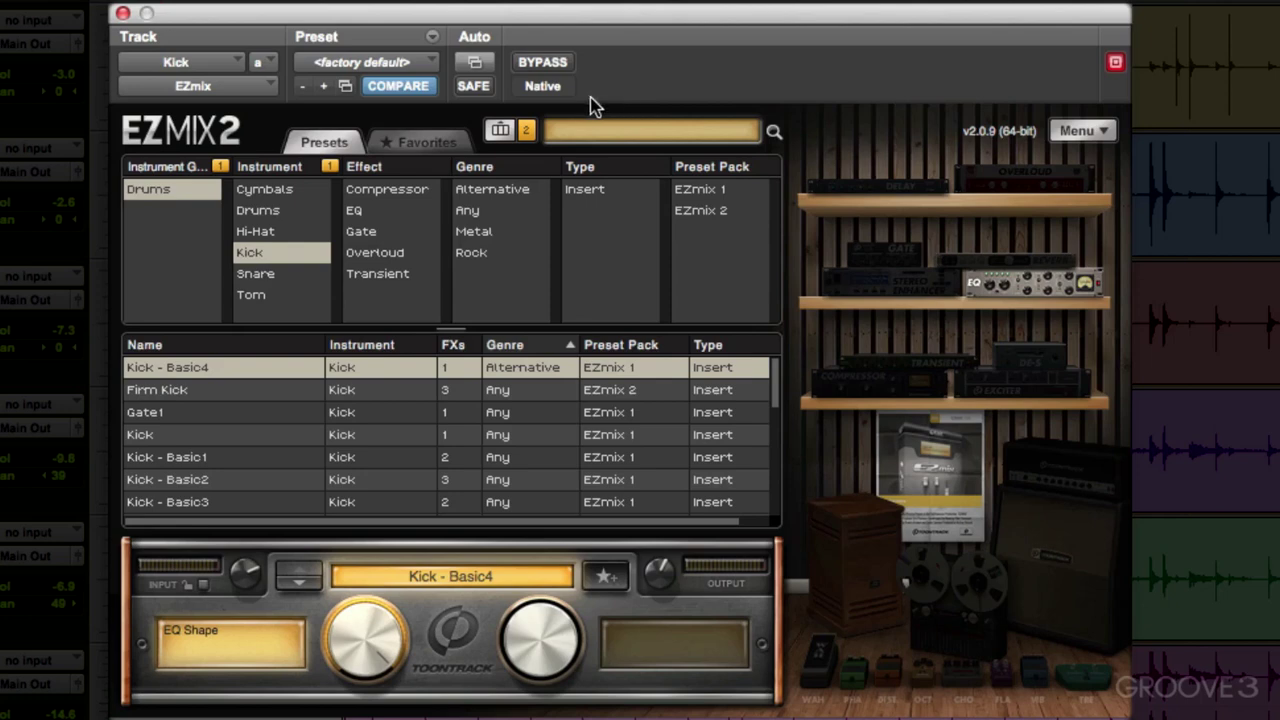
Add Kick - Basic4 to favorites, check the Favorites list, then load Firm Kick
right_click(266, 376)
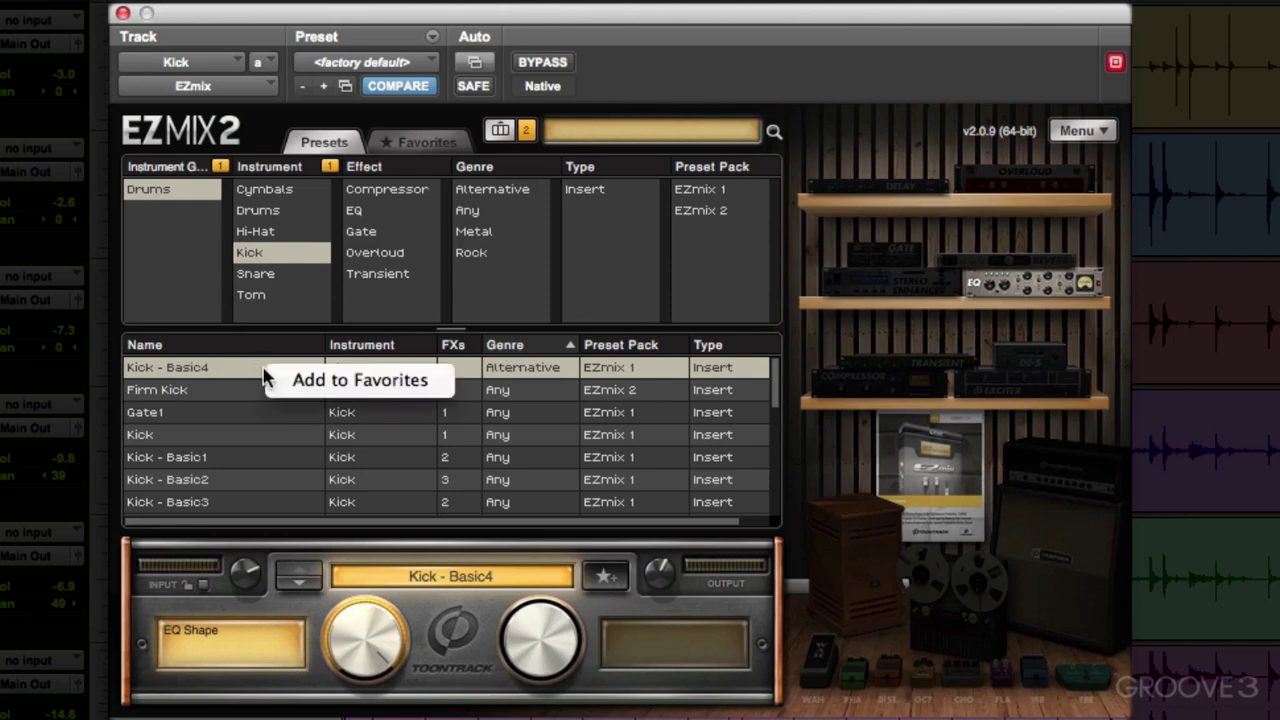
left_click(300, 383)
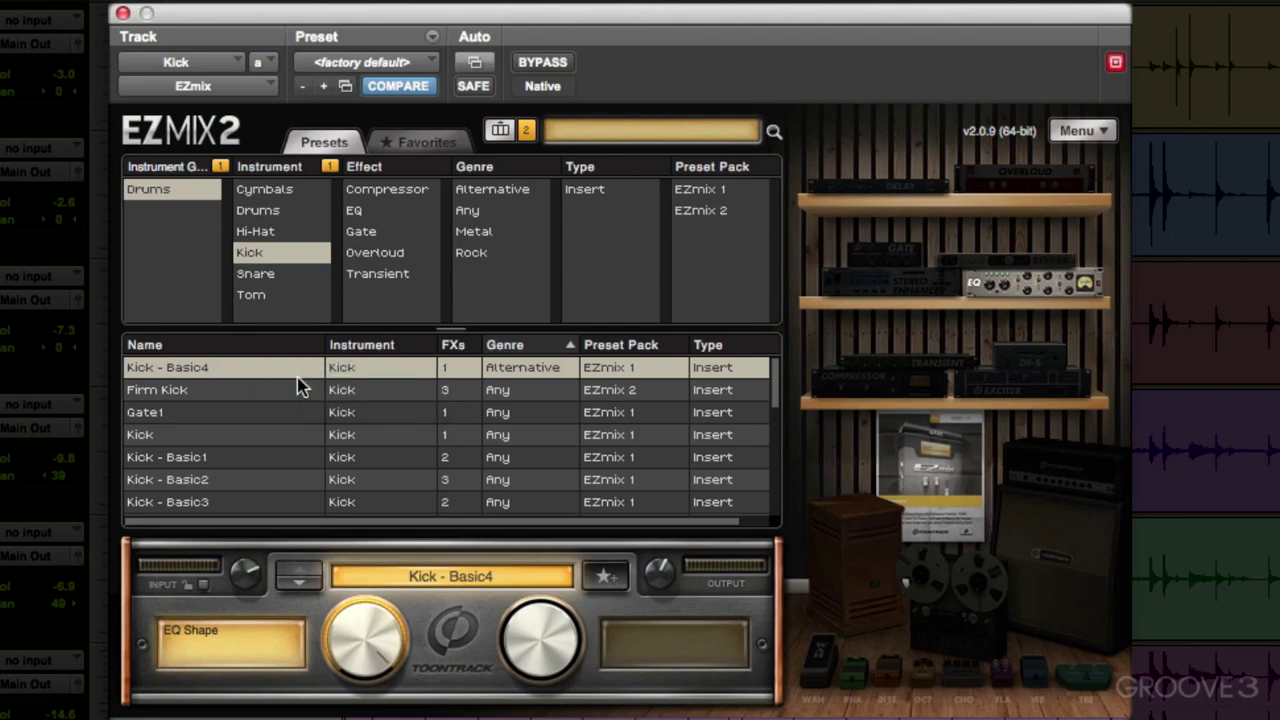
left_click(416, 149)
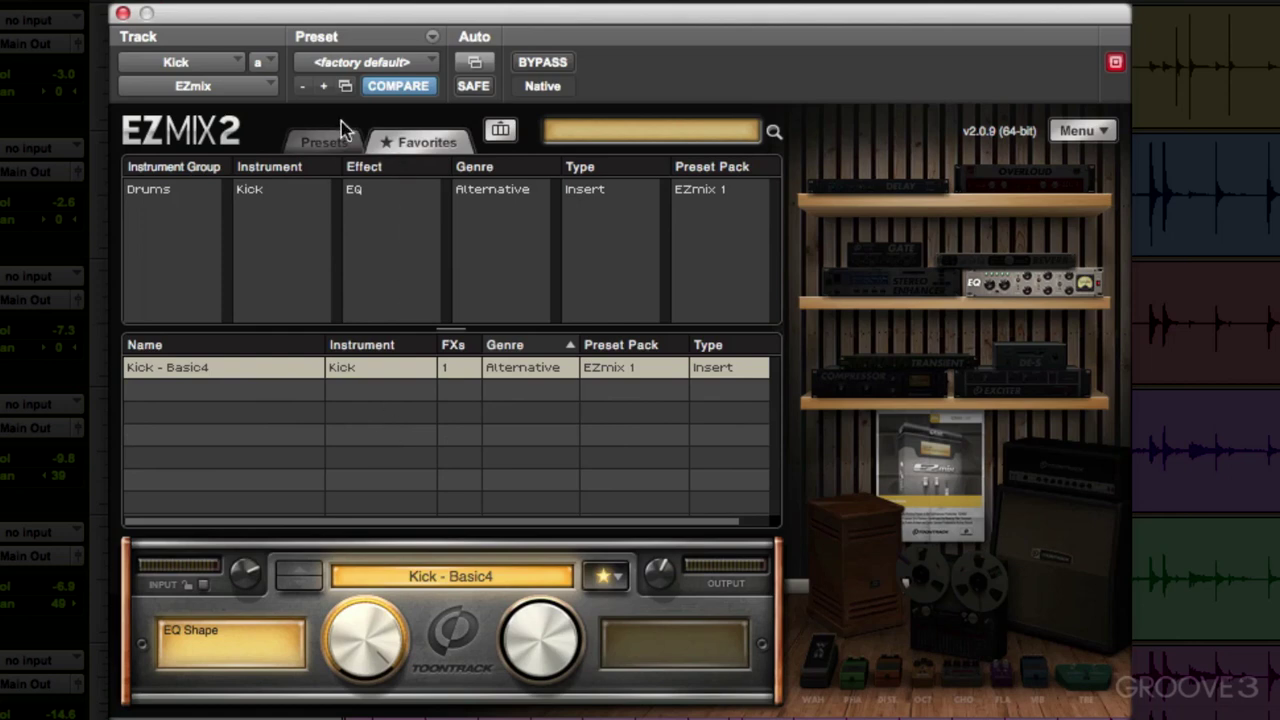
left_click(340, 146)
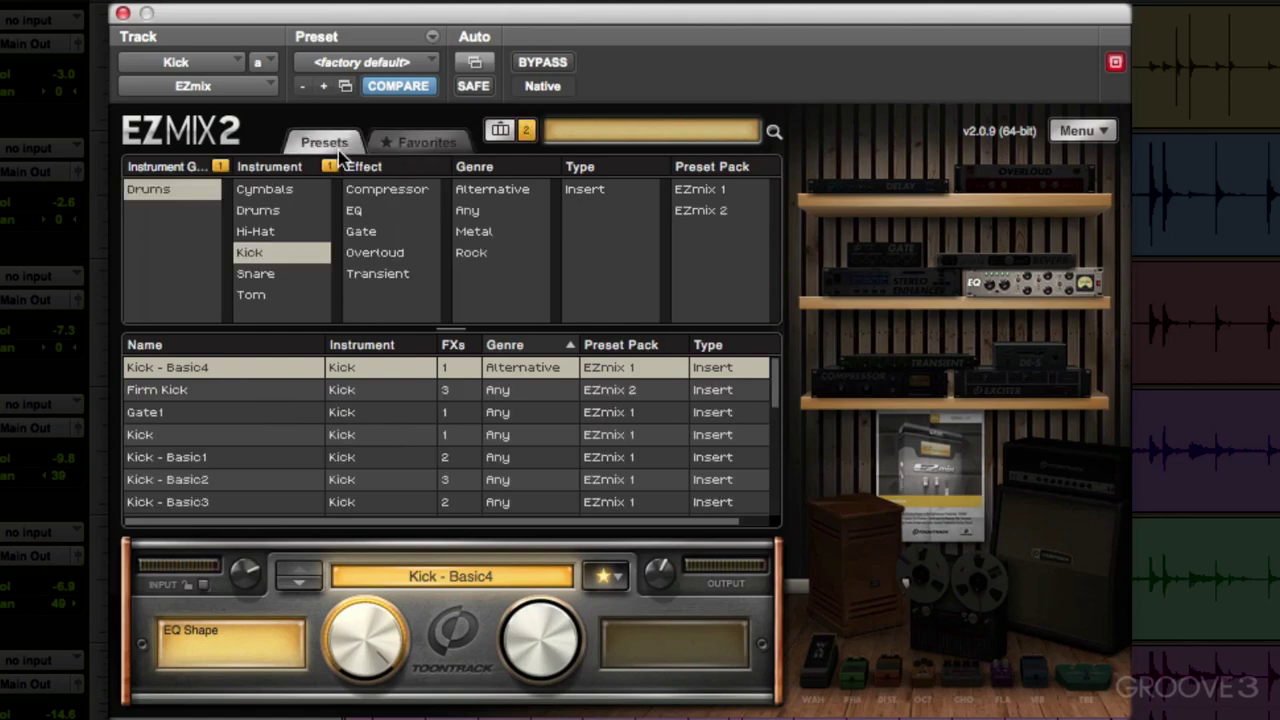
left_click(272, 392)
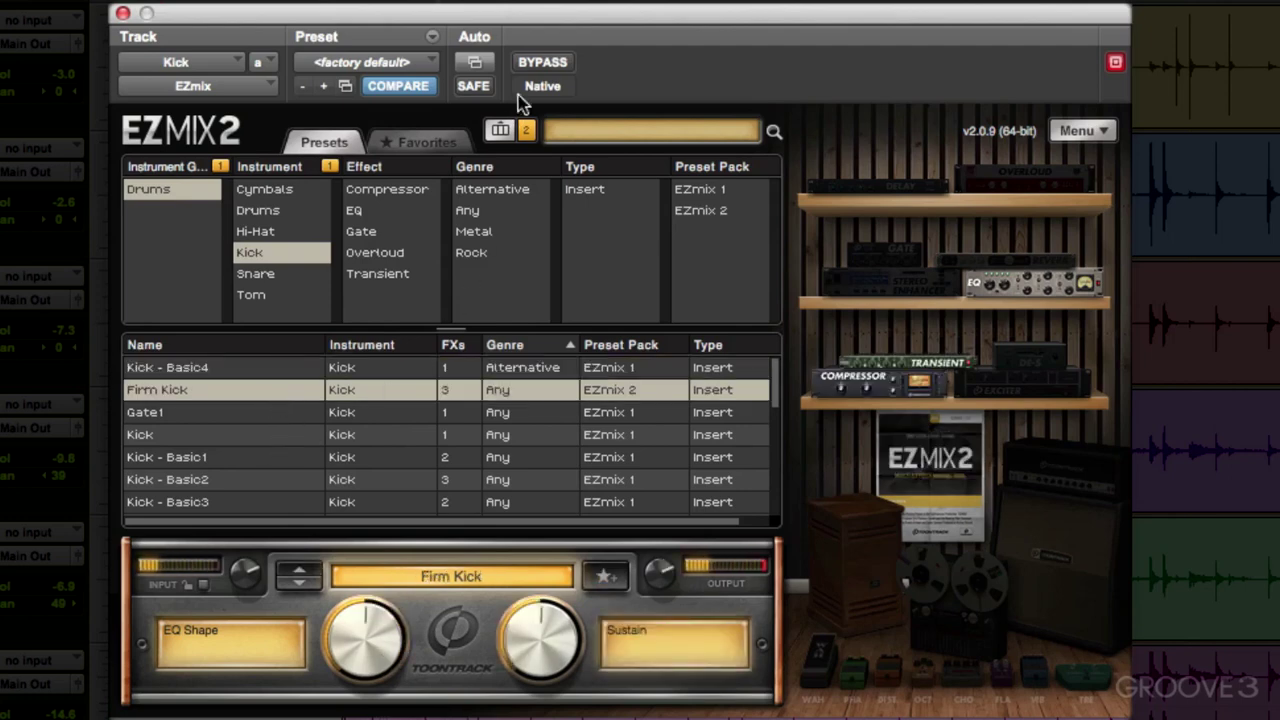
Compare Firm Kick with bypass, then load the Gate1 gate preset
left_click(541, 63)
left_click(541, 63)
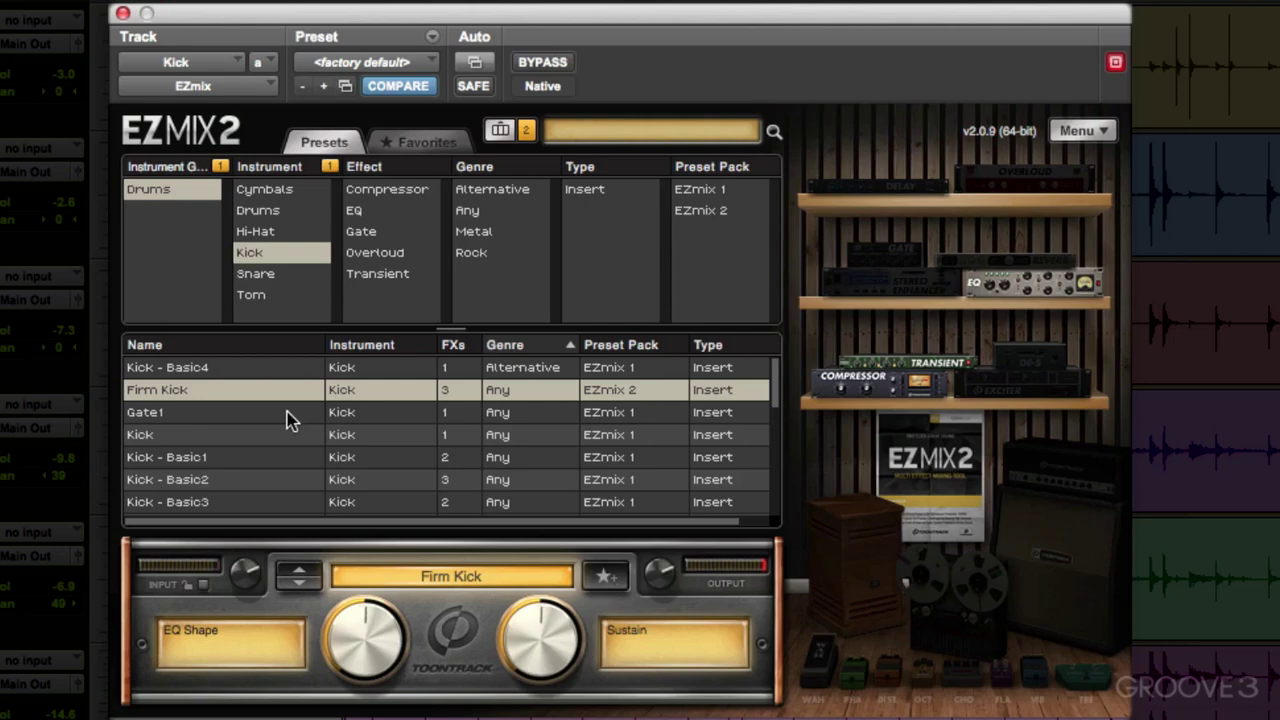
left_click(256, 425)
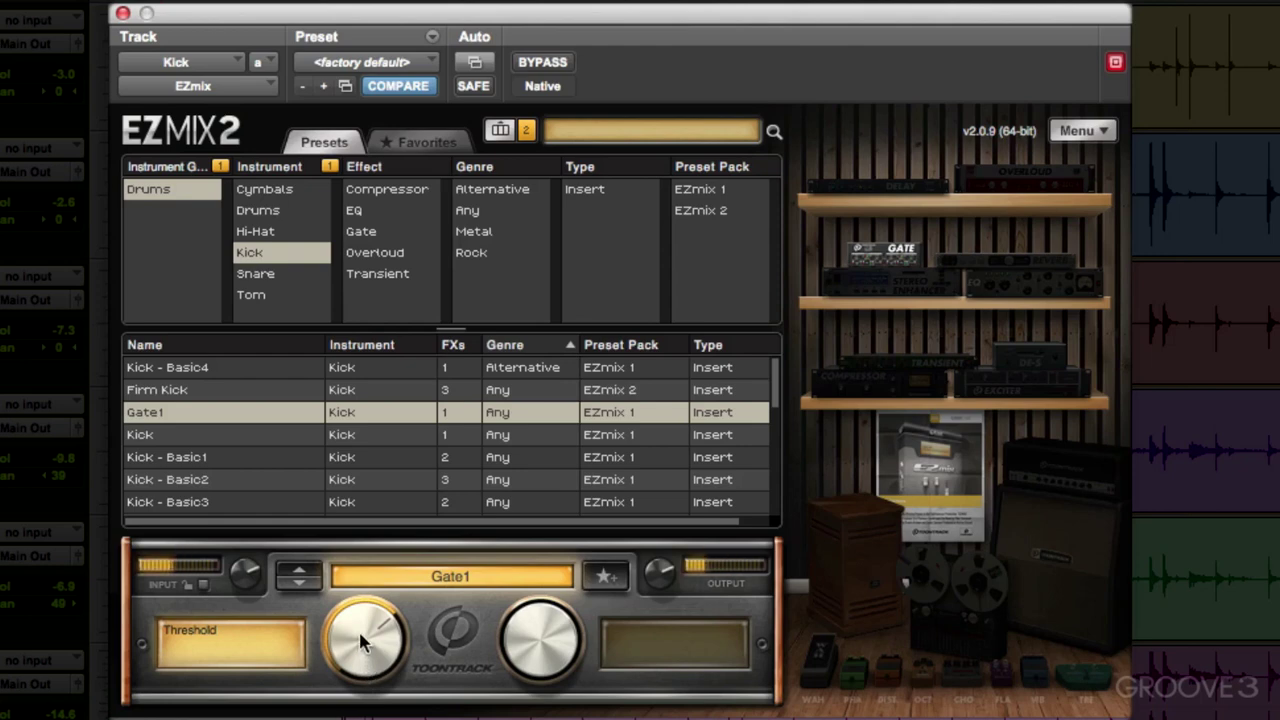
Lower Gate1's threshold to 15%, raise it again, and add Gate1 to favorites
left_click_drag(358, 629, 386, 686)
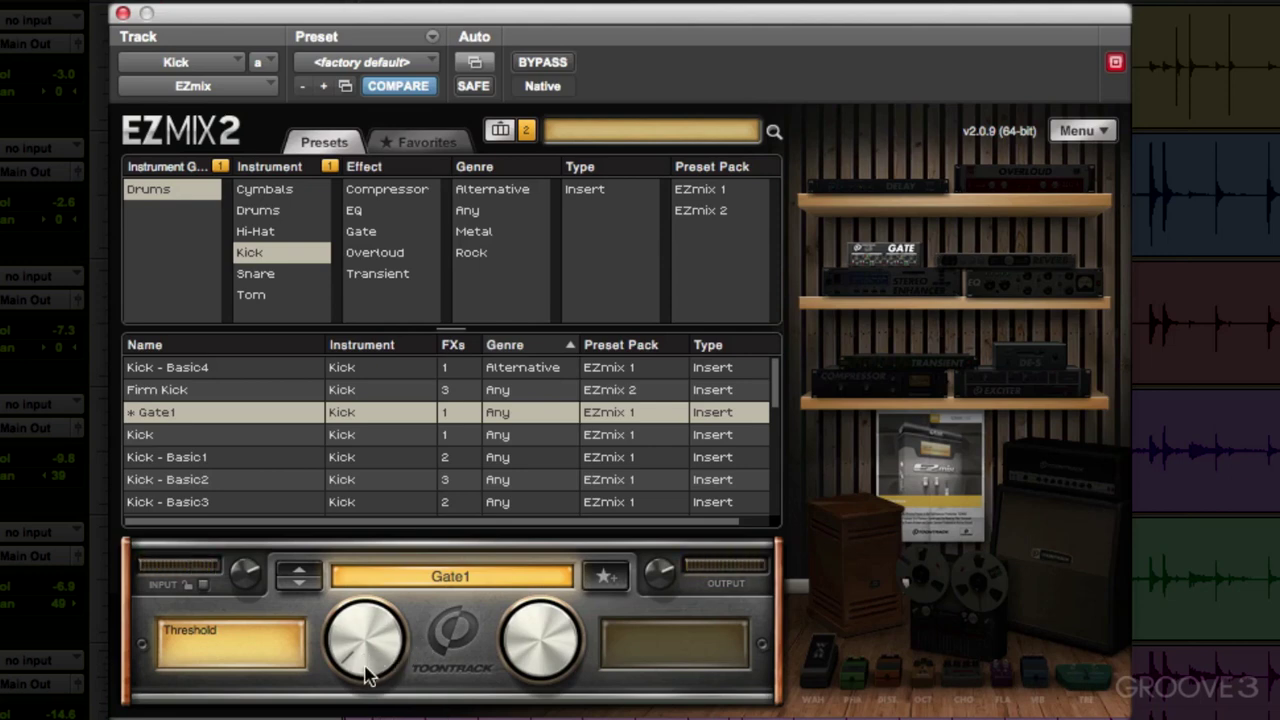
left_click_drag(367, 676, 380, 512)
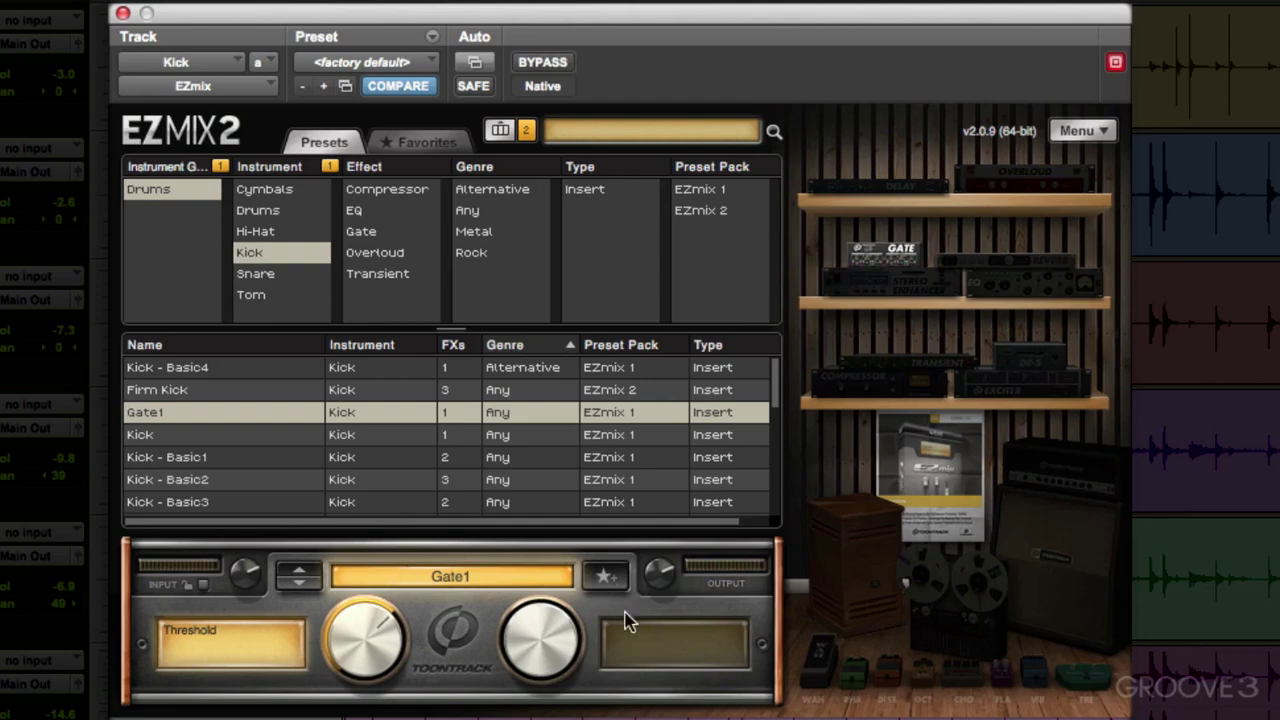
left_click(605, 575)
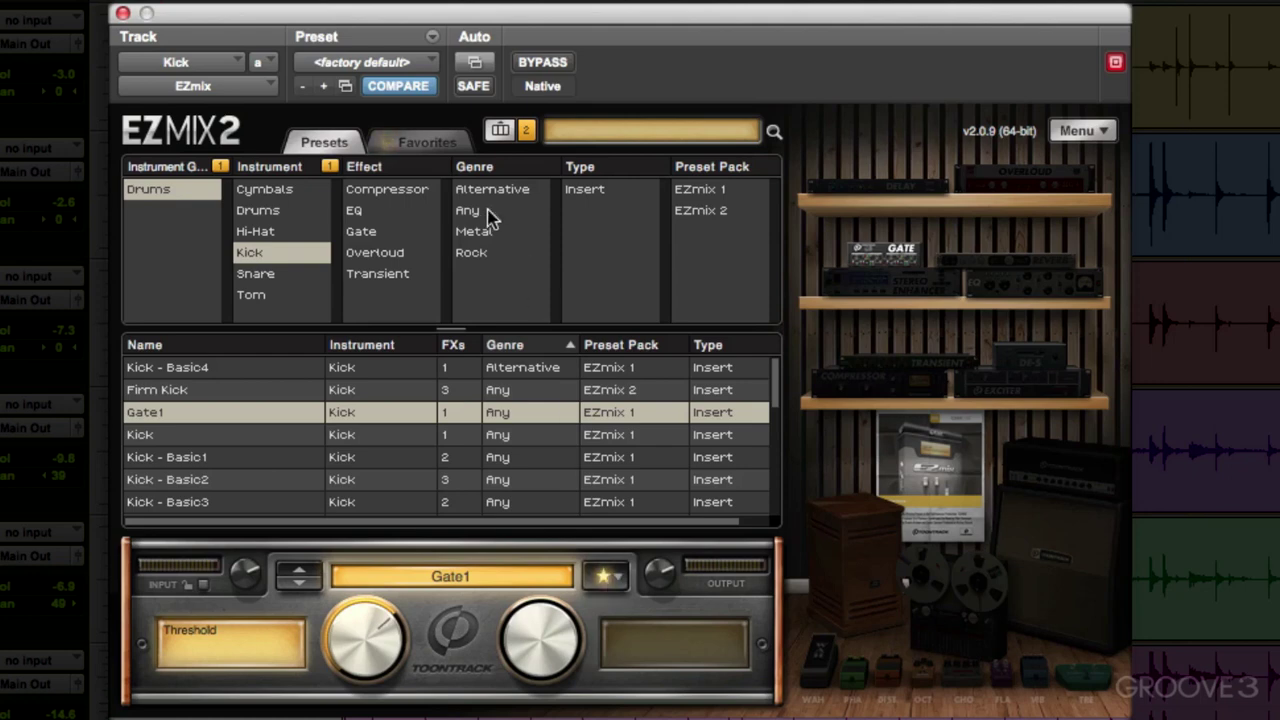
Check the favorites, load the Kick preset, compare it with bypass, and step to Kick - Basic1
left_click(431, 148)
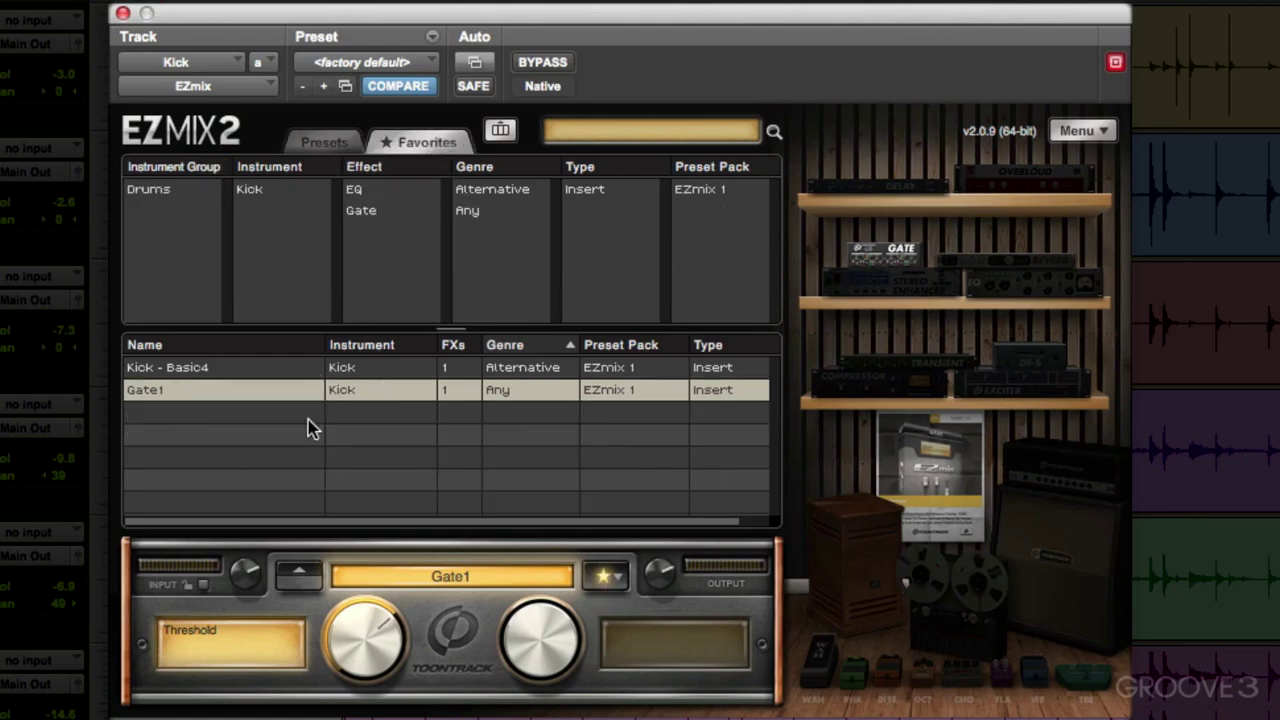
left_click(326, 141)
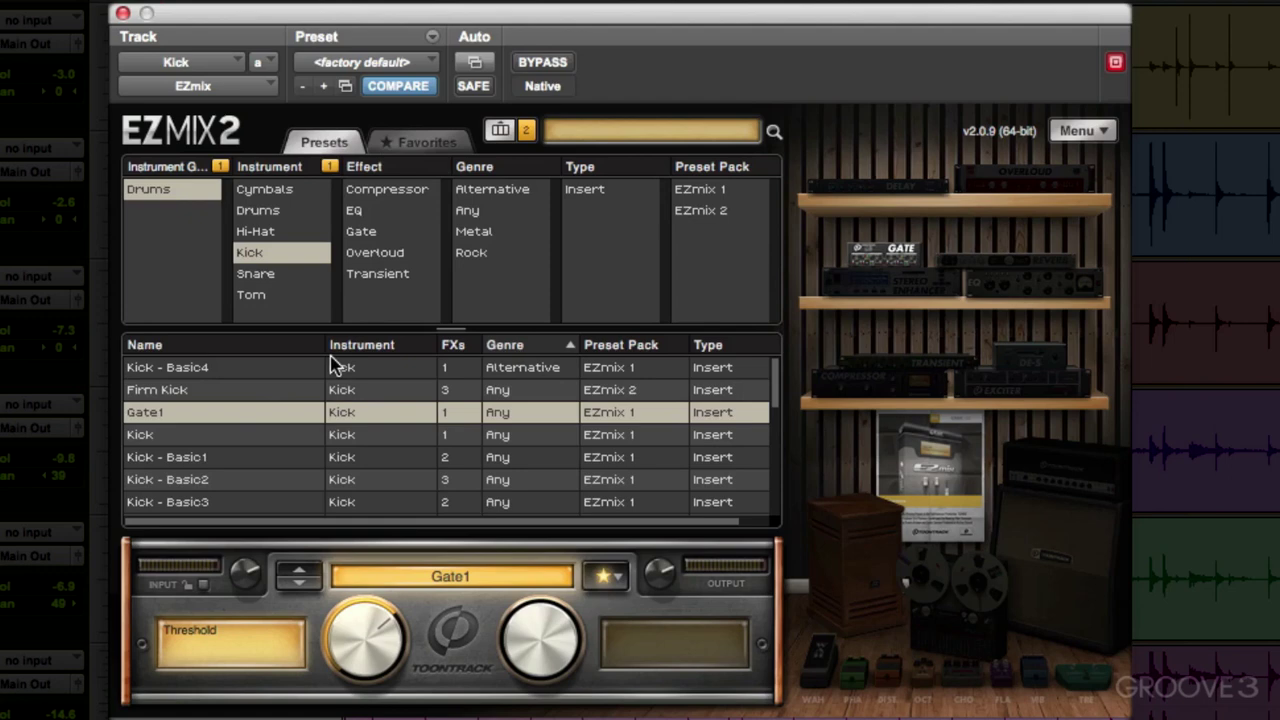
left_click(226, 426)
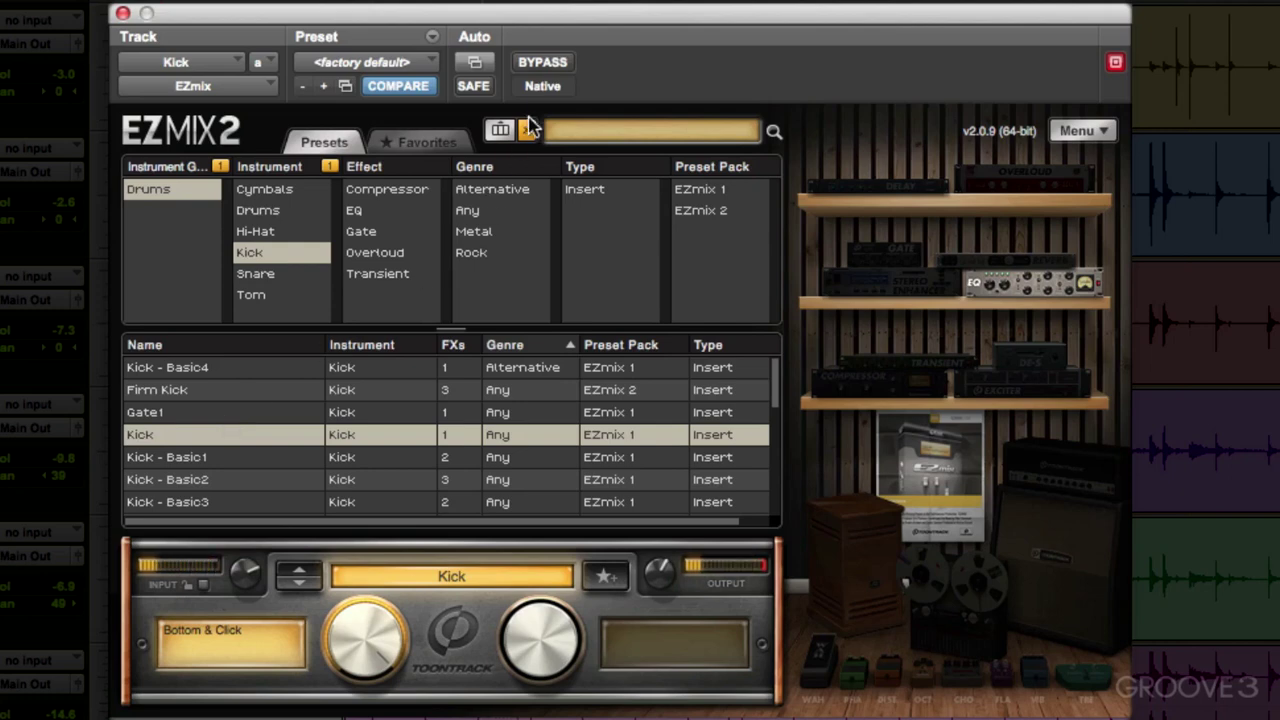
left_click(545, 64)
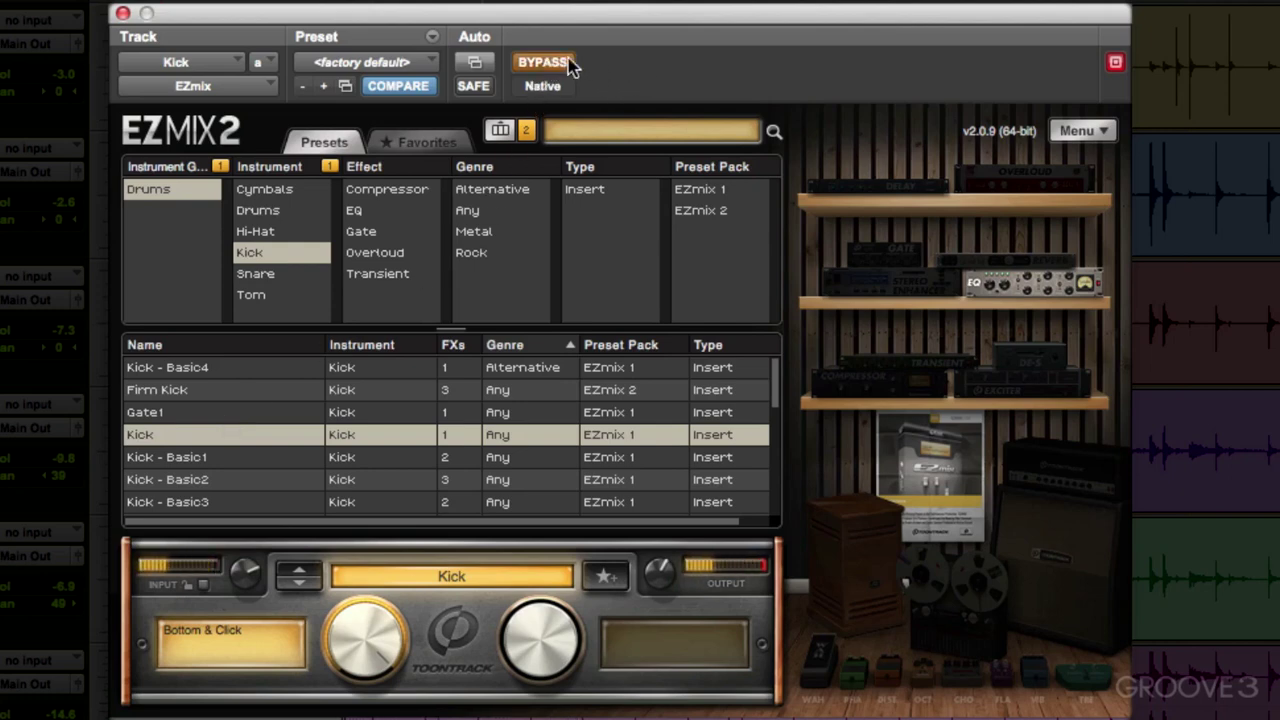
left_click(567, 62)
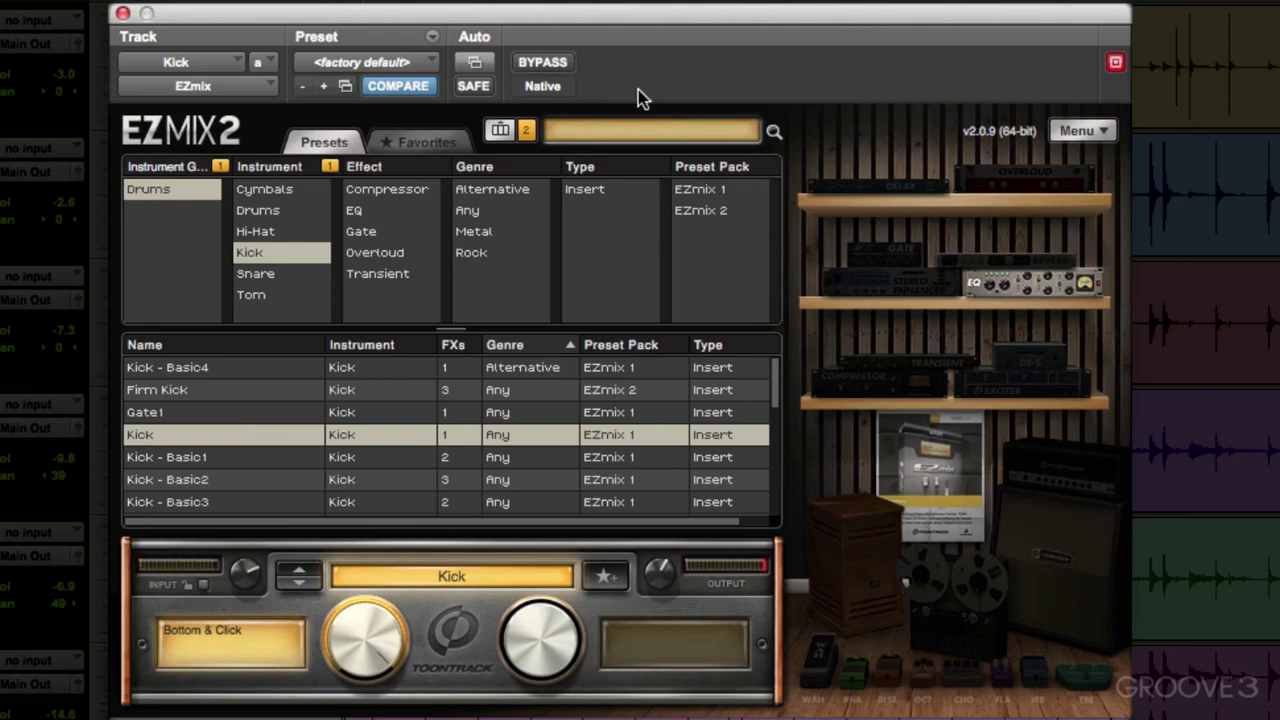
key("Down")
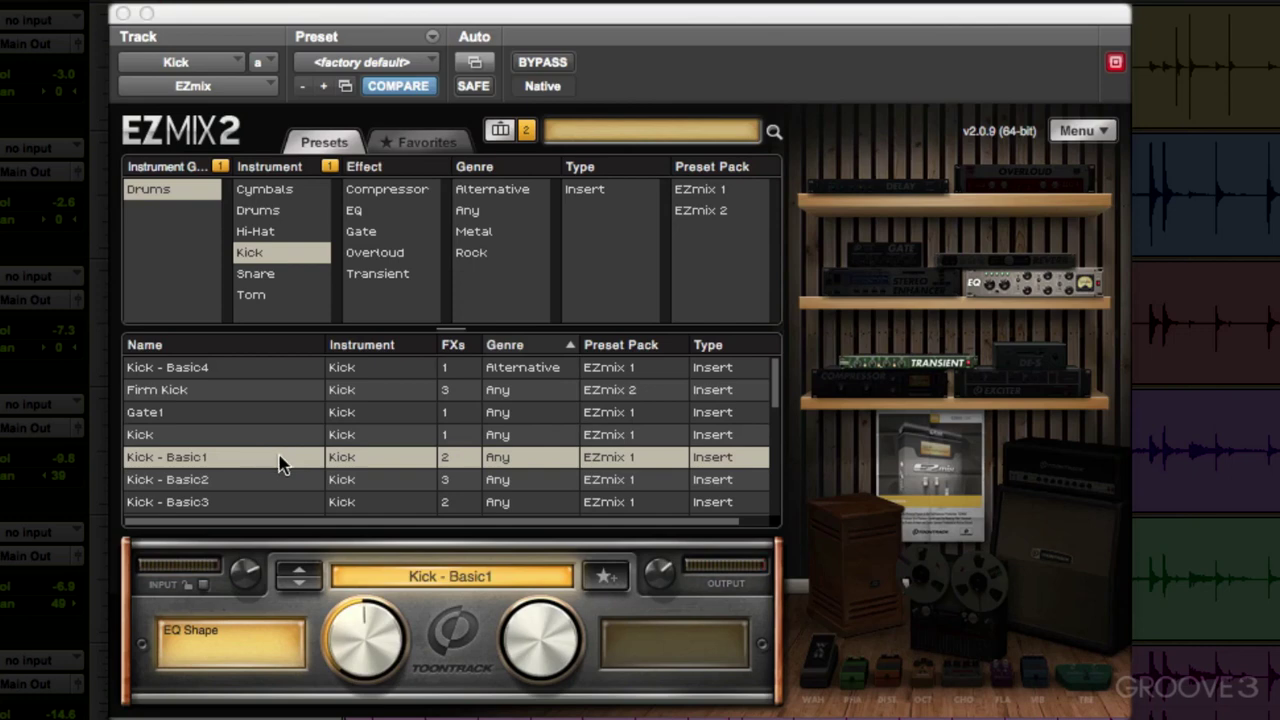
Try Kick - Basic2, settle on Kick - Basic3, sweep Low Punch 0%–100%, and favourite it
left_click(251, 479)
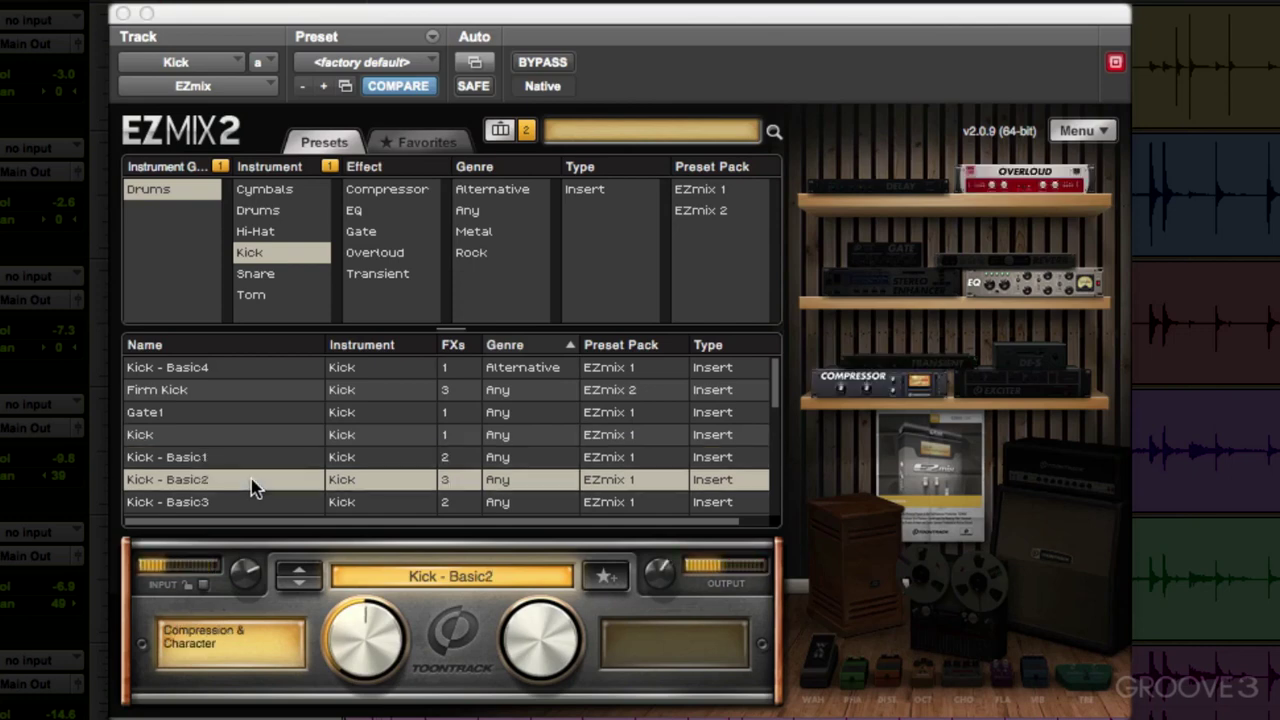
scroll(283, 428, "down", 3)
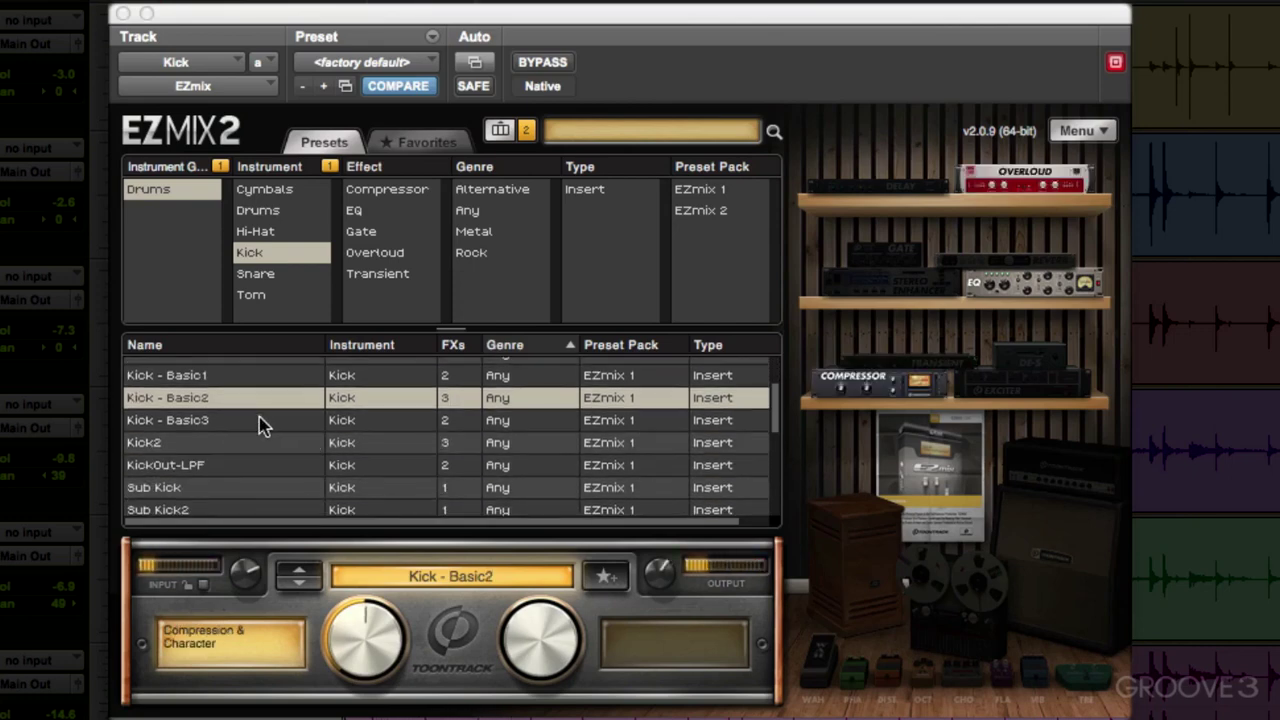
left_click(260, 424)
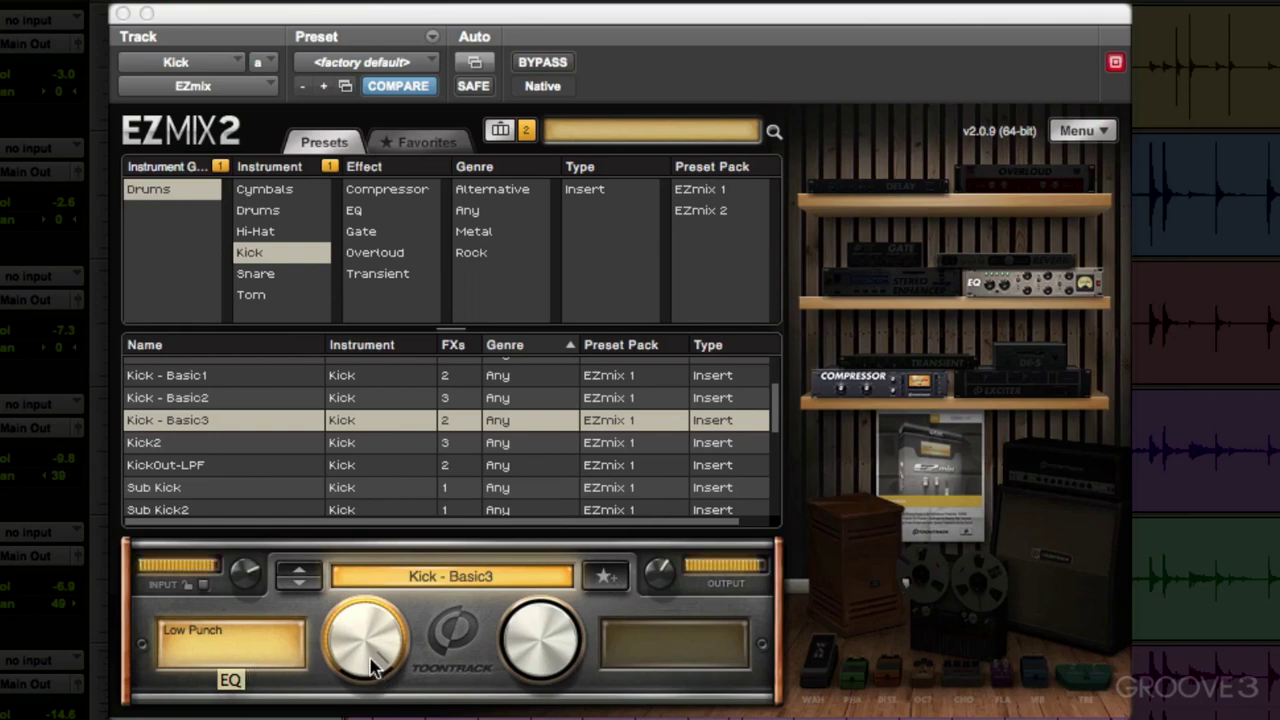
left_click_drag(366, 655, 366, 700)
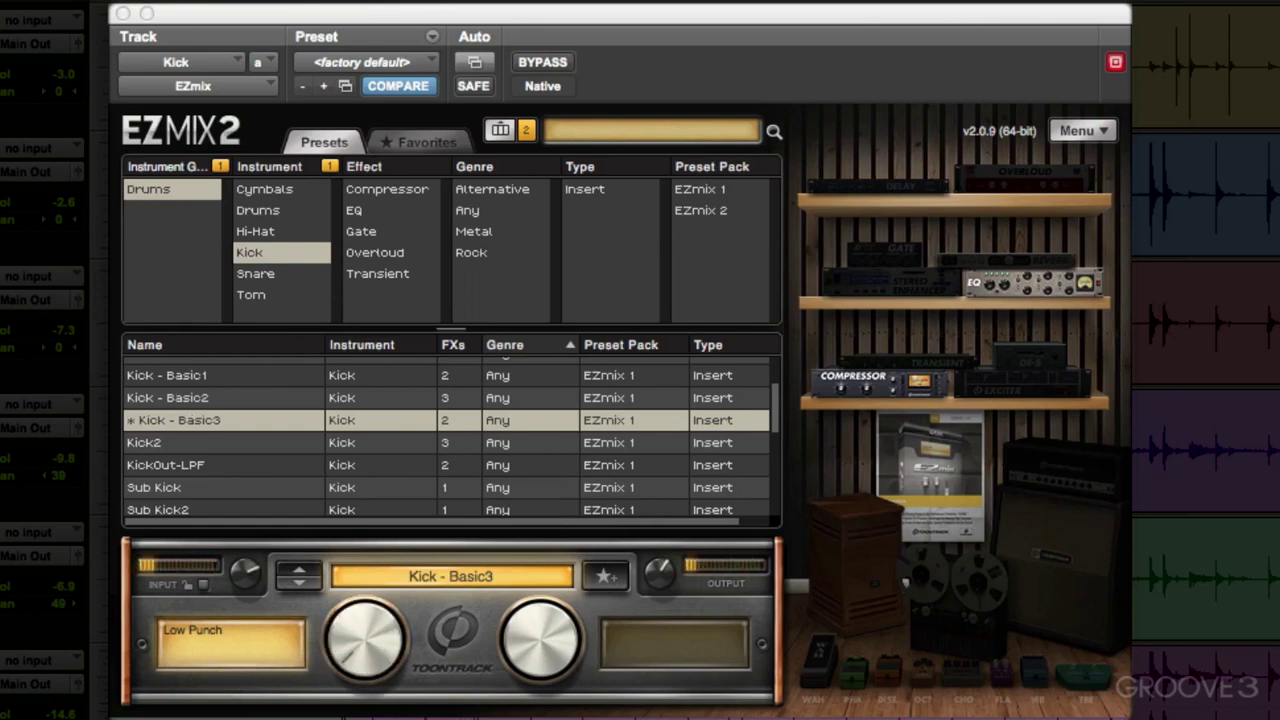
left_click_drag(366, 650, 325, 512)
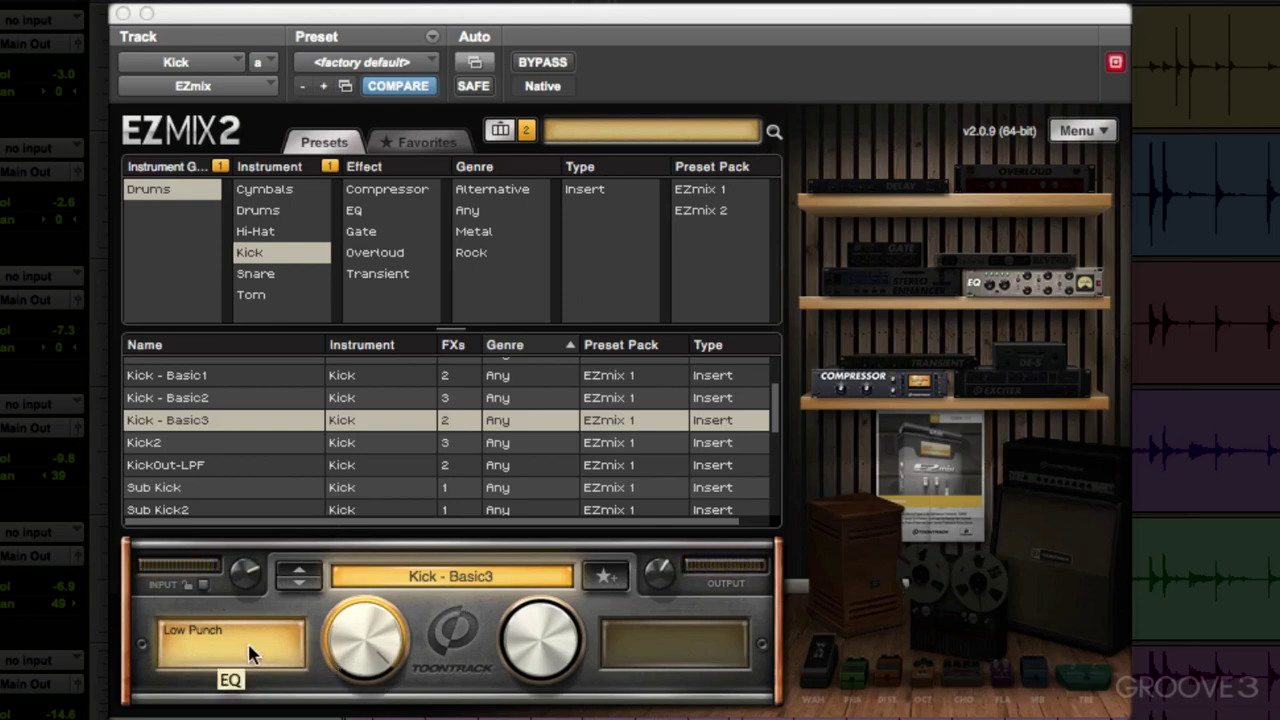
left_click(605, 576)
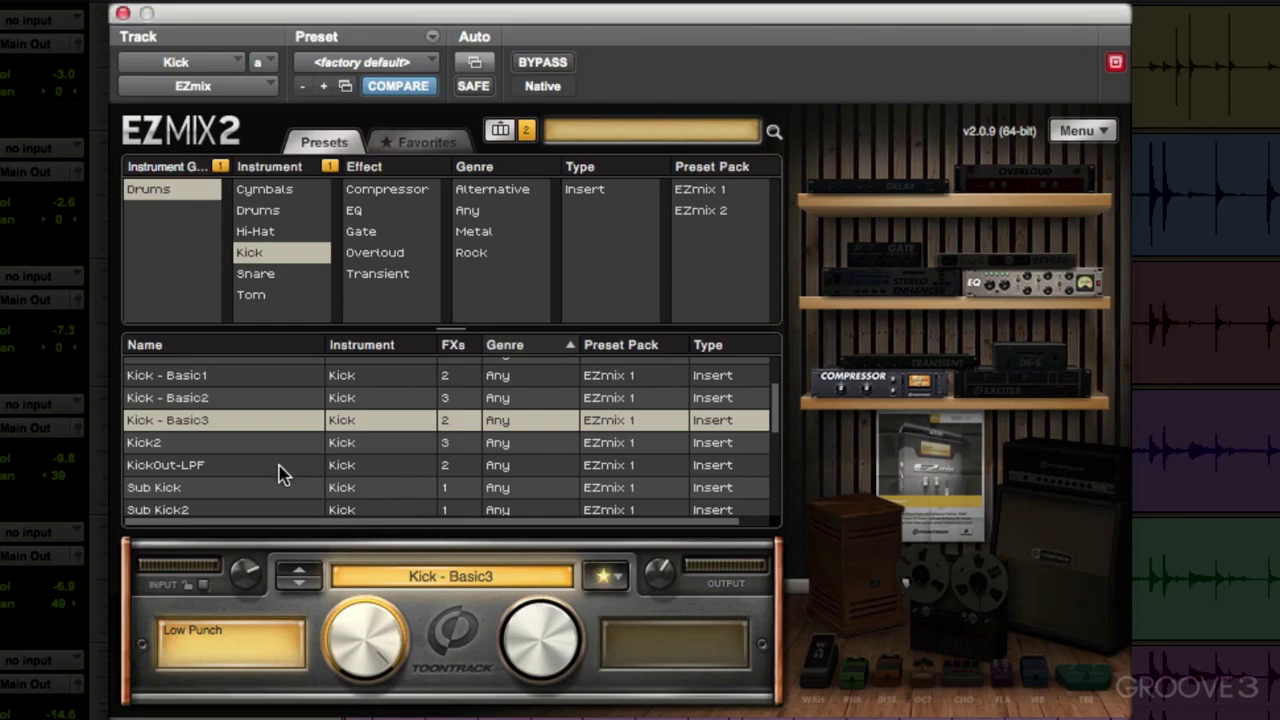
Audition the Kick2, KickOut-LPF and Sub Kick through Sub Kick5 presets
left_click(263, 446)
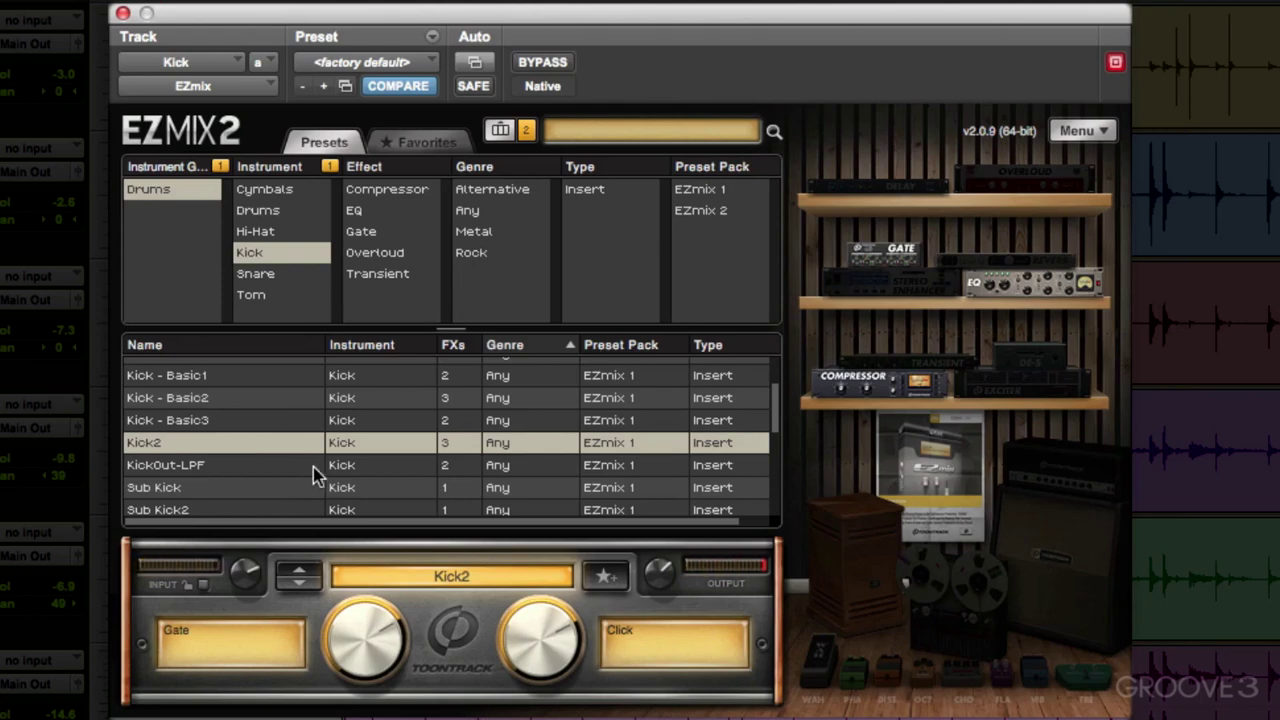
left_click(287, 467)
scroll(287, 467, "down", 2)
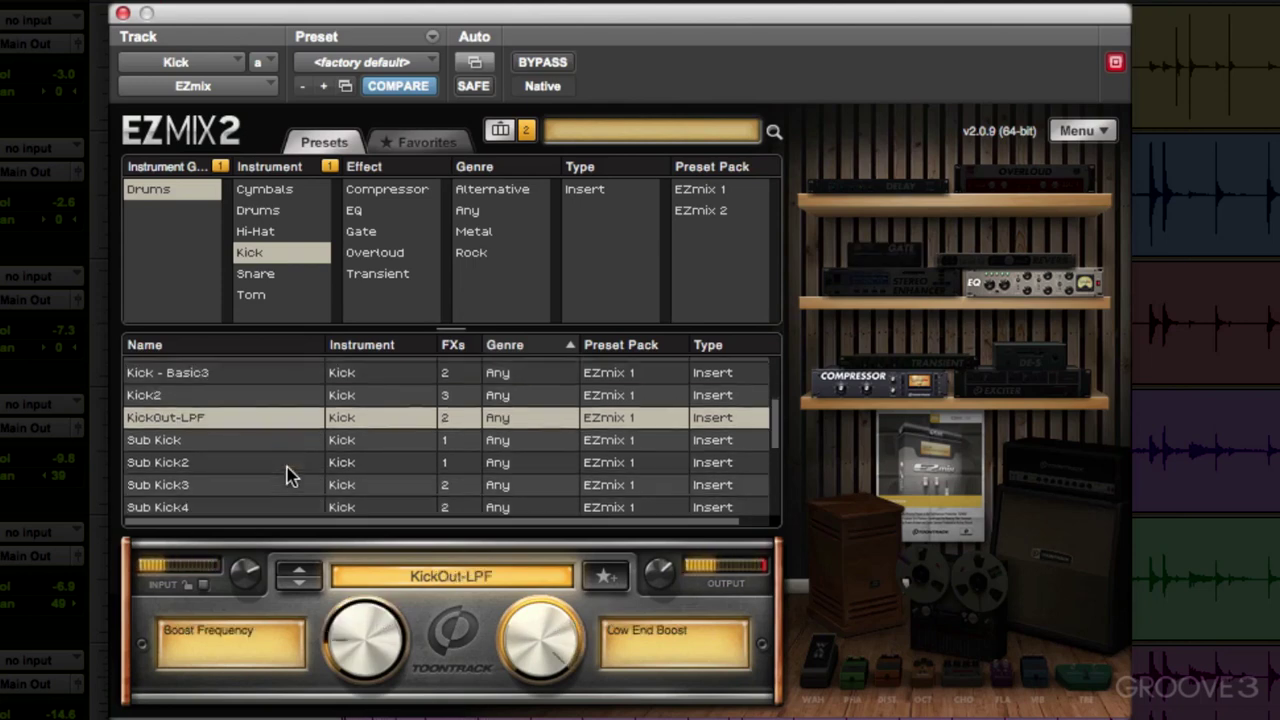
scroll(287, 467, "down", 2)
left_click(288, 401)
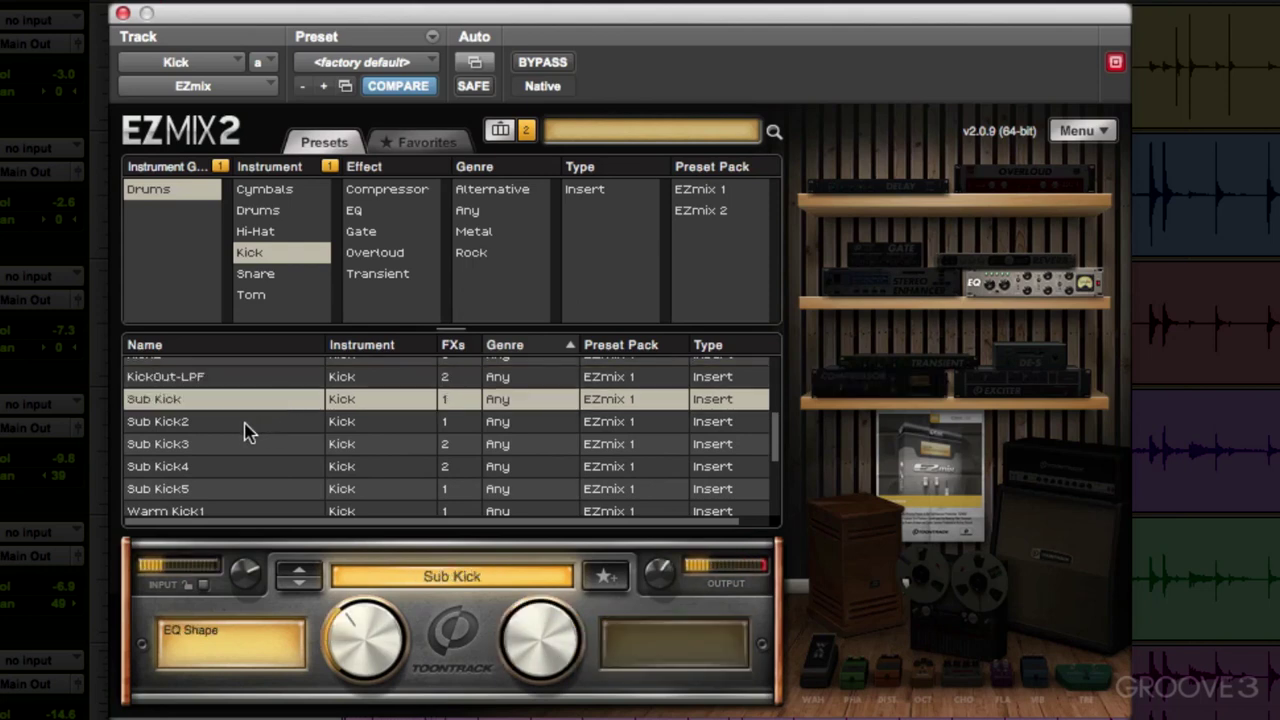
left_click(244, 423)
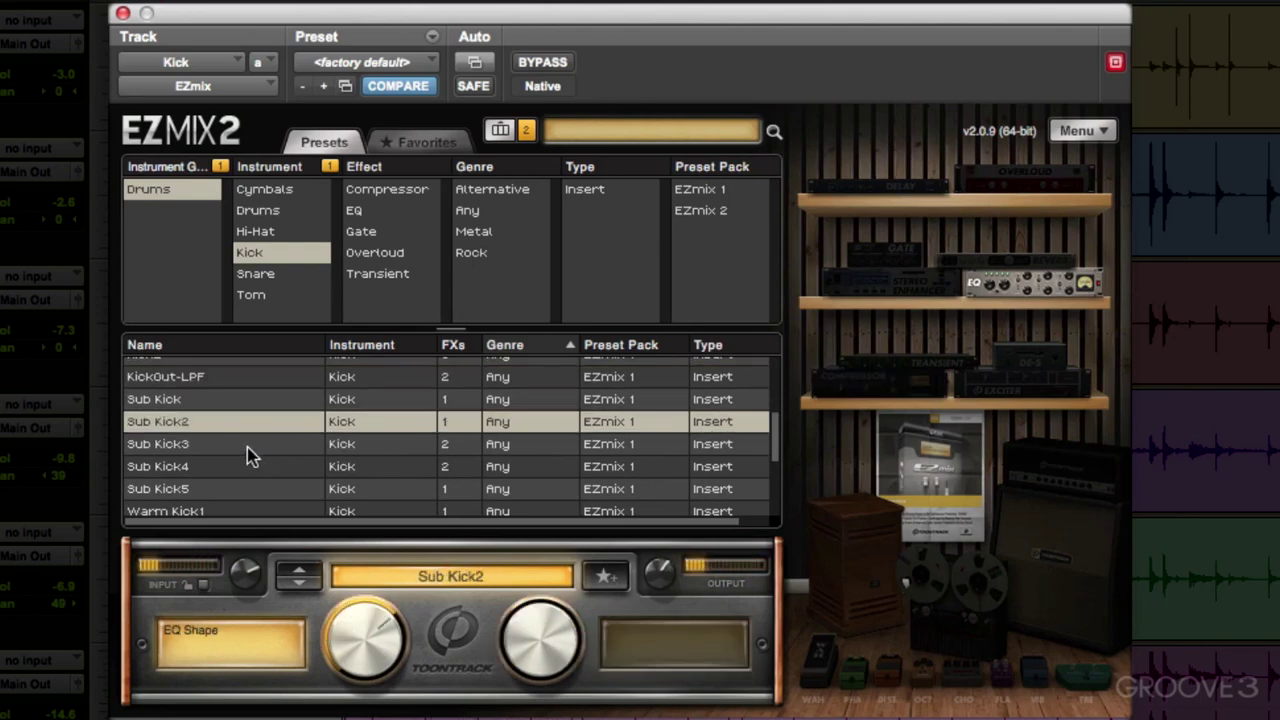
left_click(247, 445)
scroll(255, 466, "down", 2)
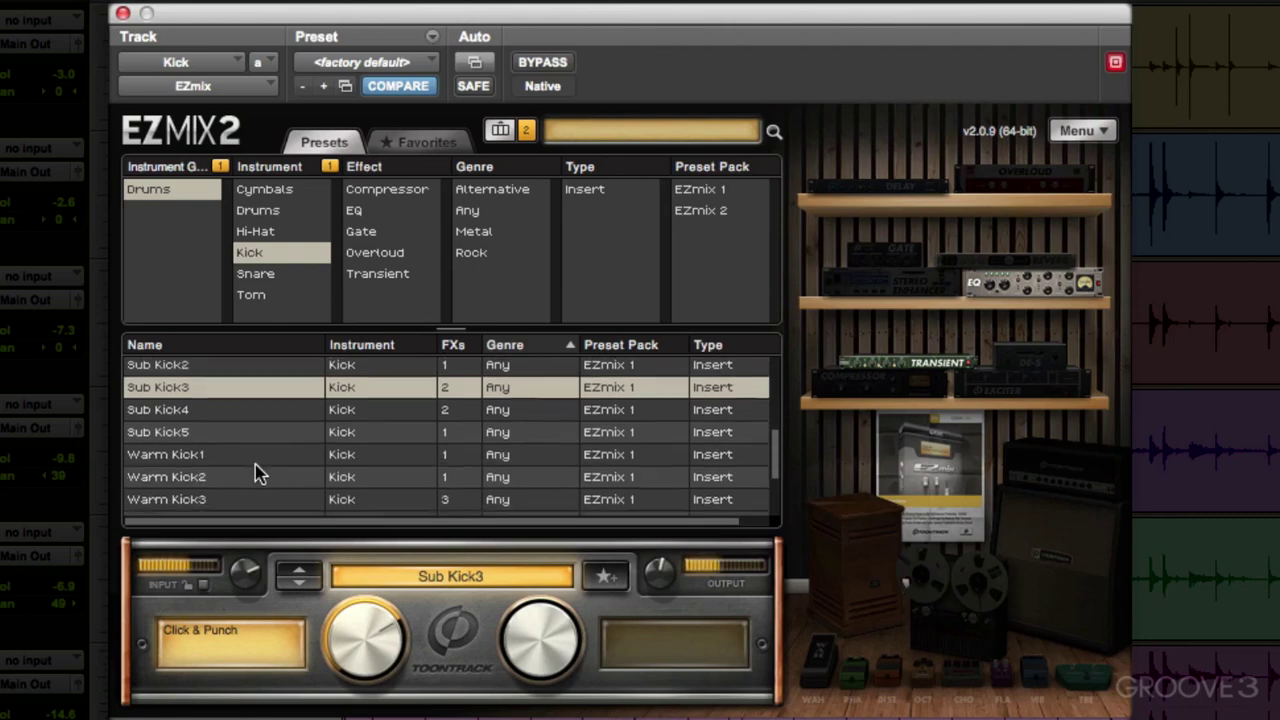
left_click(267, 413)
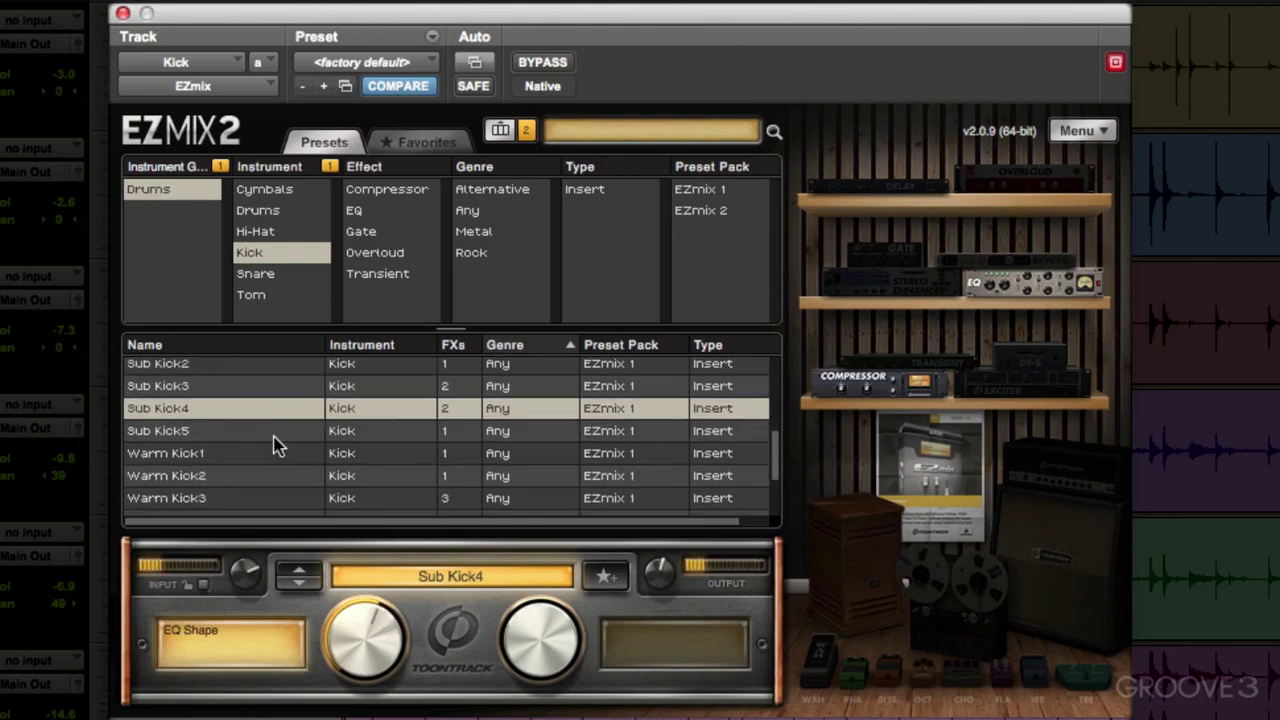
scroll(277, 446, "down", 3)
left_click(251, 364)
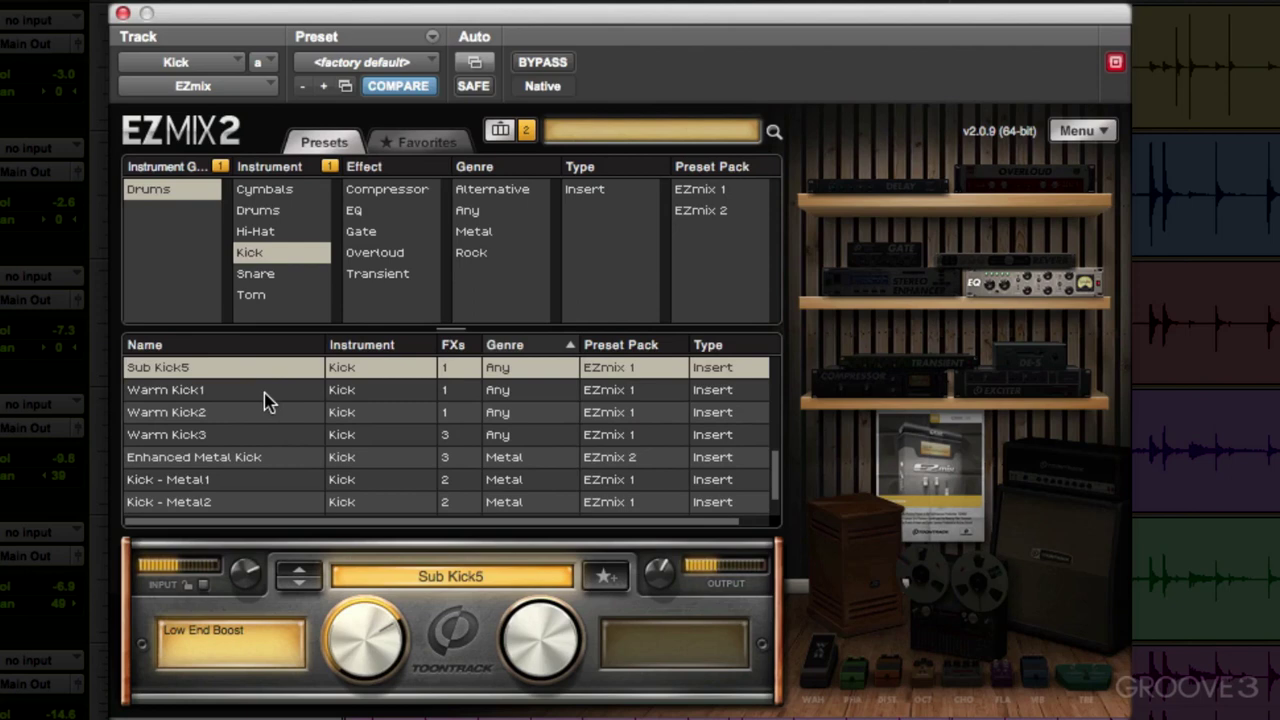
Audition Warm Kick1–3, Enhanced Metal Kick and Kick - Metal1–3, ending on Kick-Out Mid Punch
left_click(254, 401)
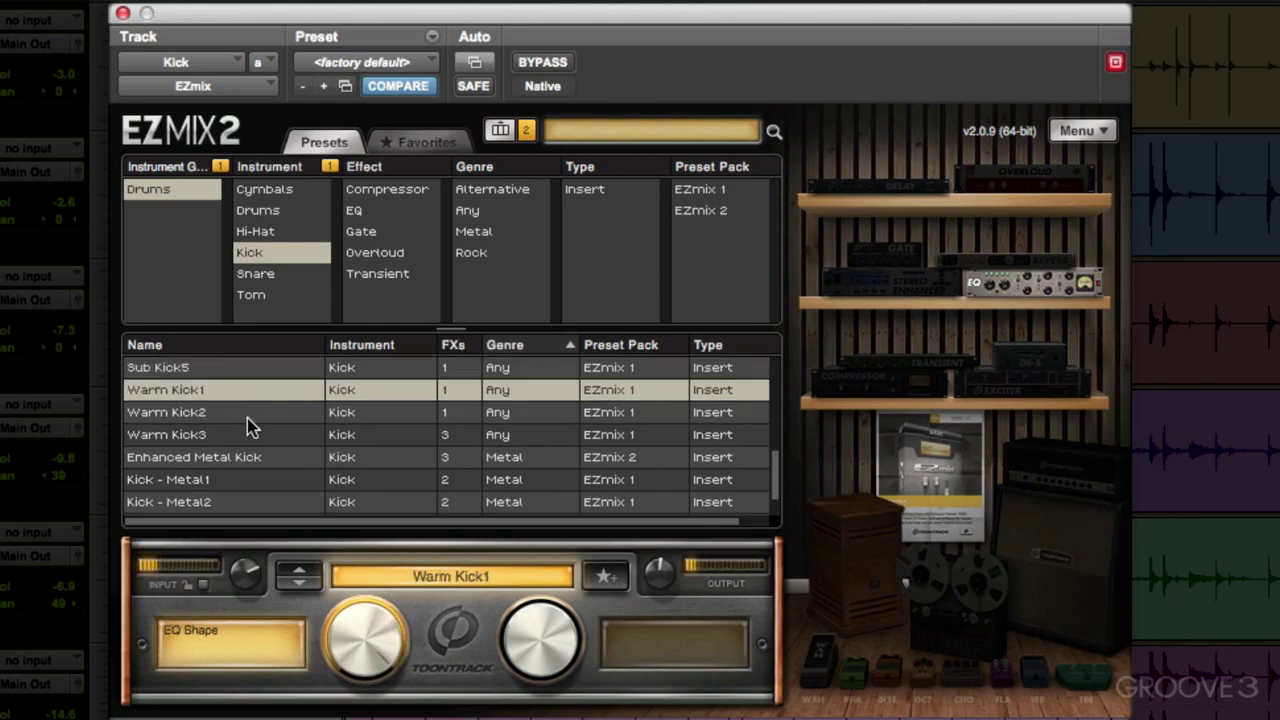
left_click(247, 418)
left_click(247, 436)
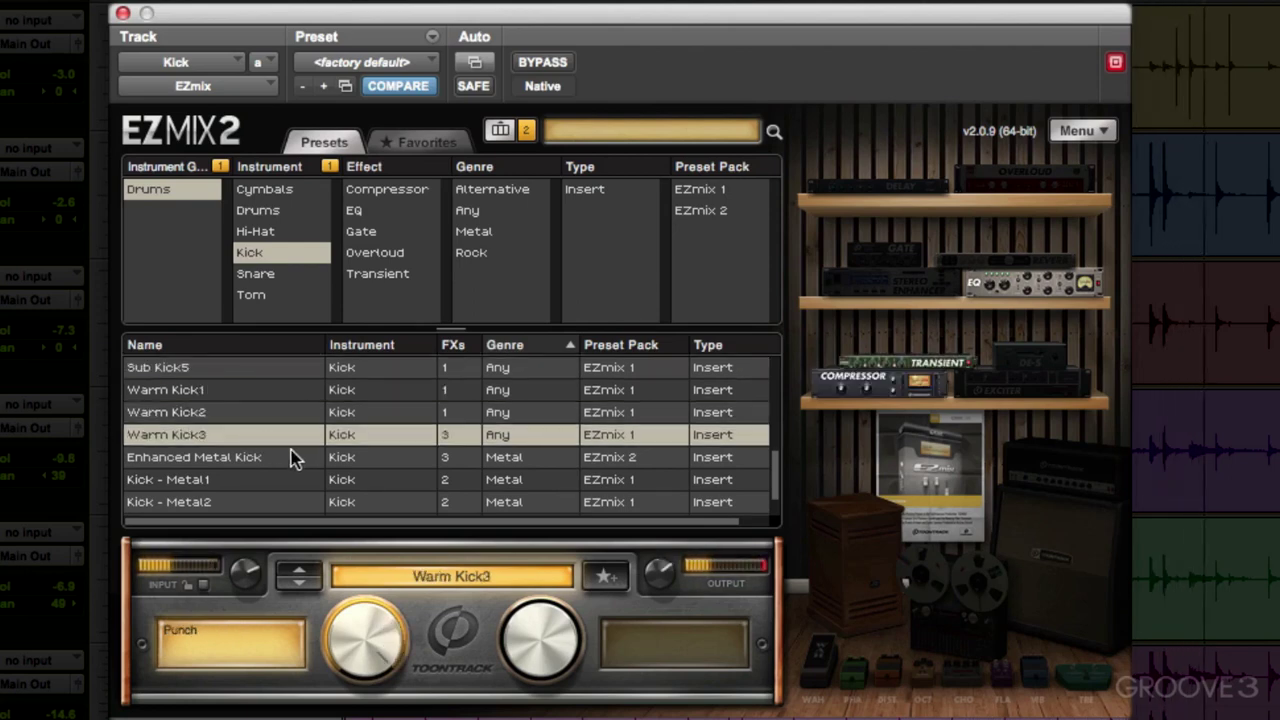
left_click(263, 457)
scroll(251, 420, "down", 2)
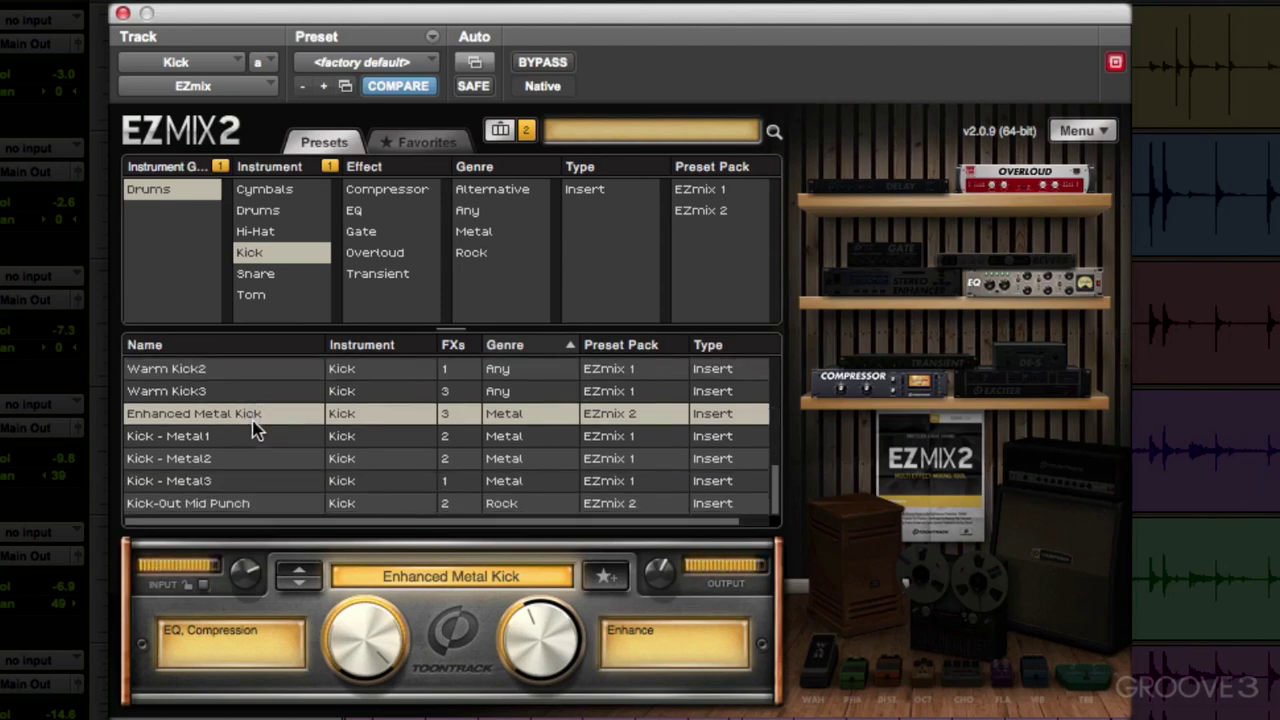
left_click(258, 440)
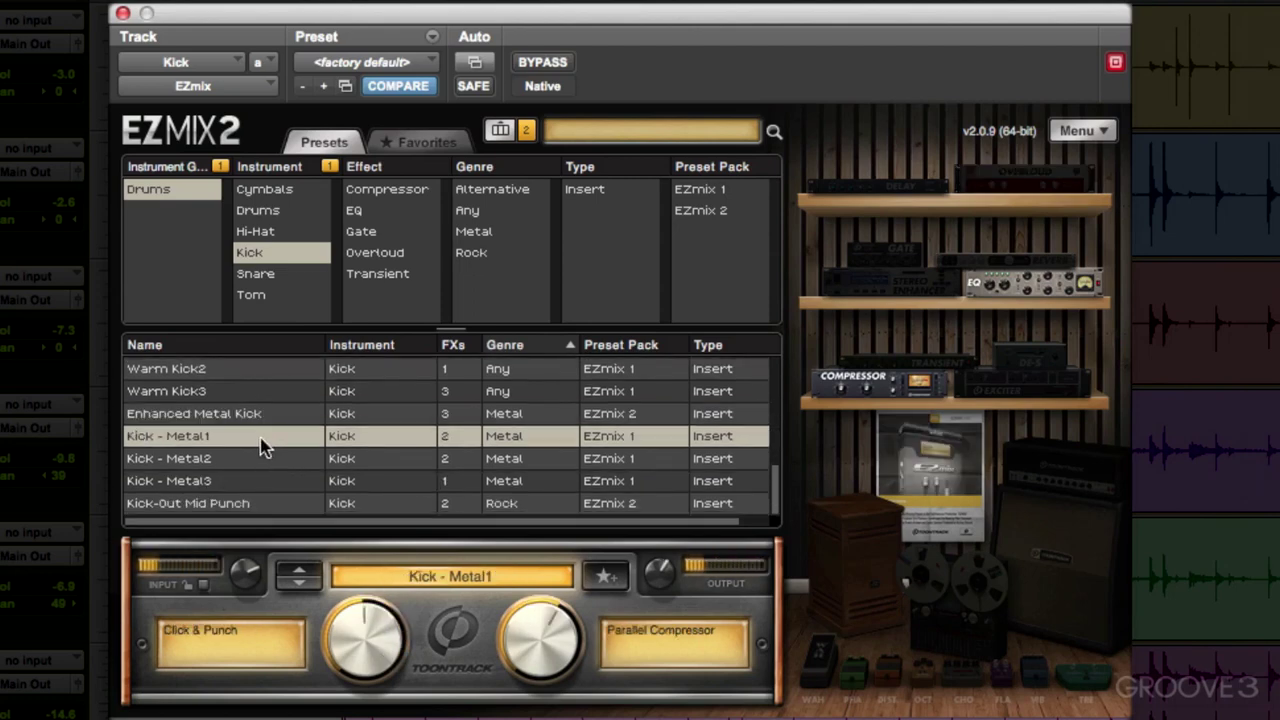
left_click(251, 459)
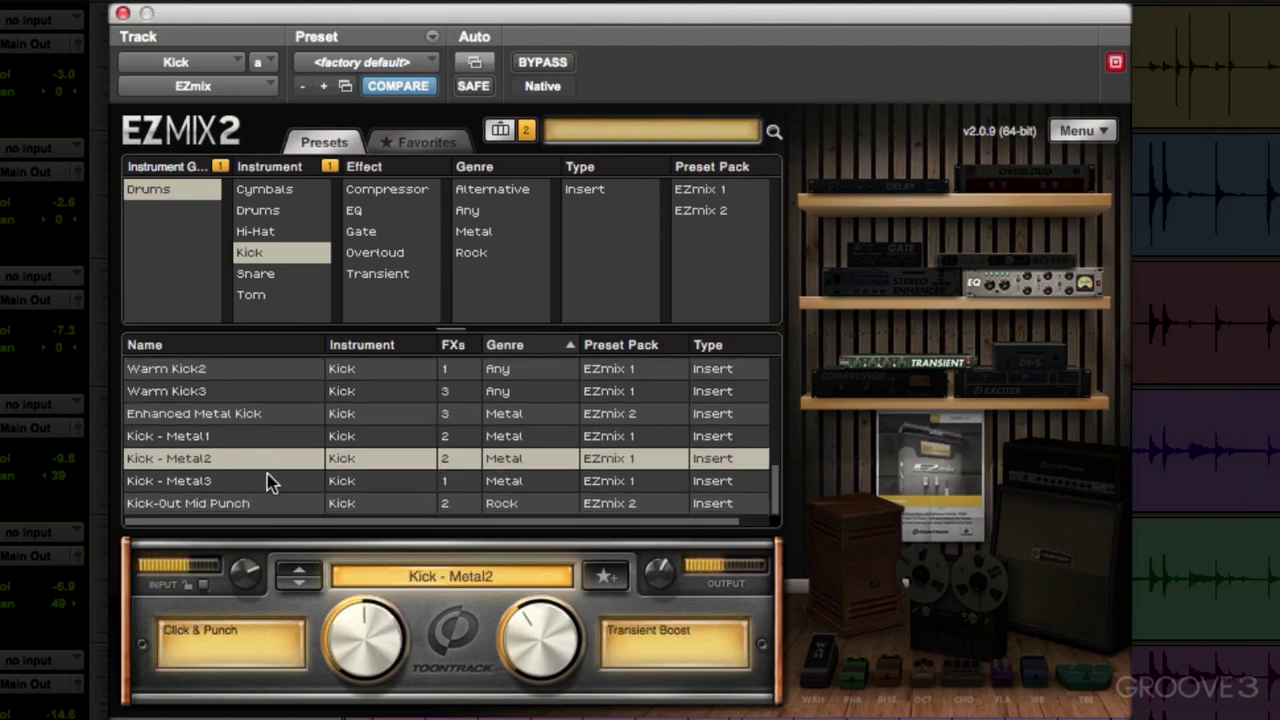
left_click(251, 482)
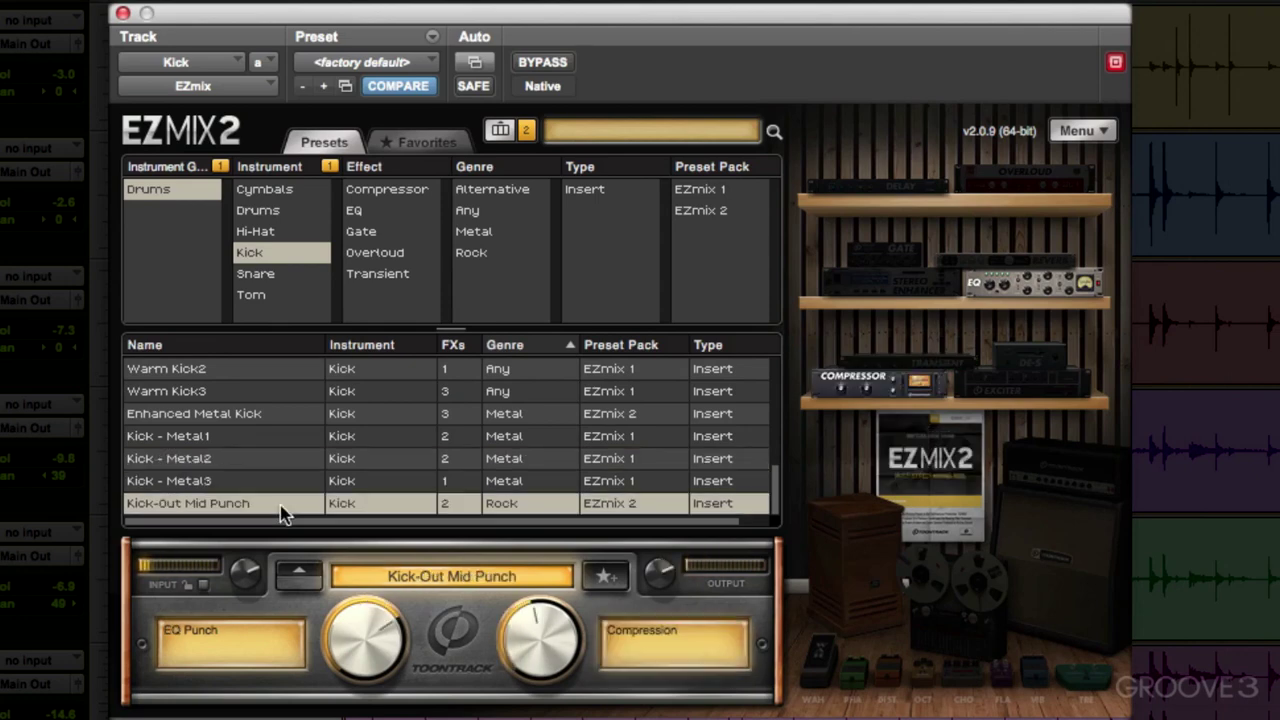
left_click(280, 504)
Show favourites only and try Kick - Basic4 and Gate1, finishing on Kick - Basic3
left_click(404, 146)
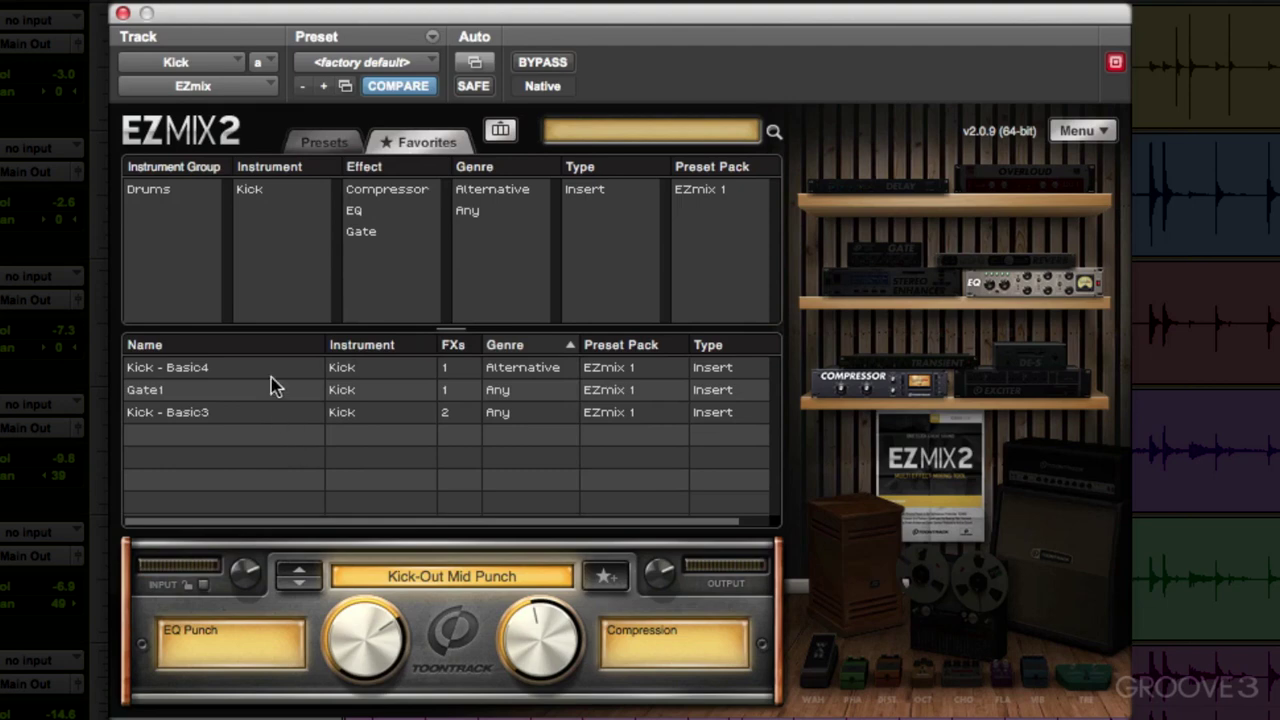
left_click(236, 369)
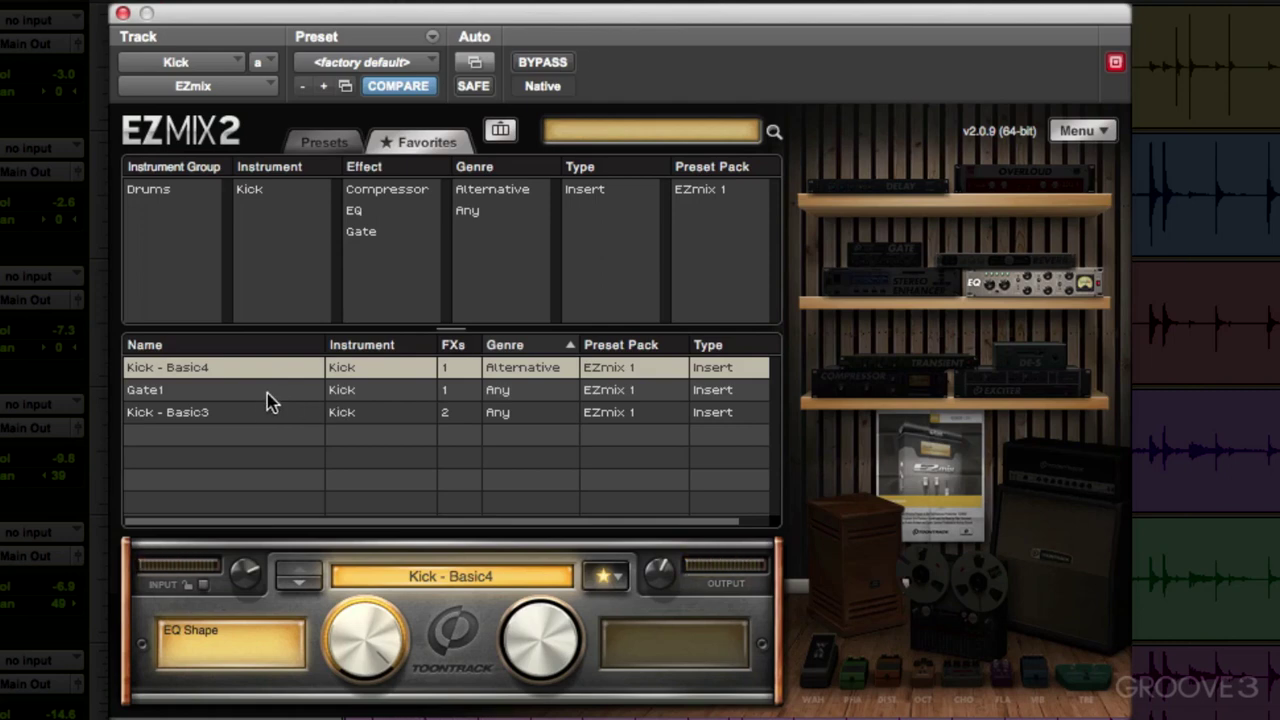
left_click(267, 393)
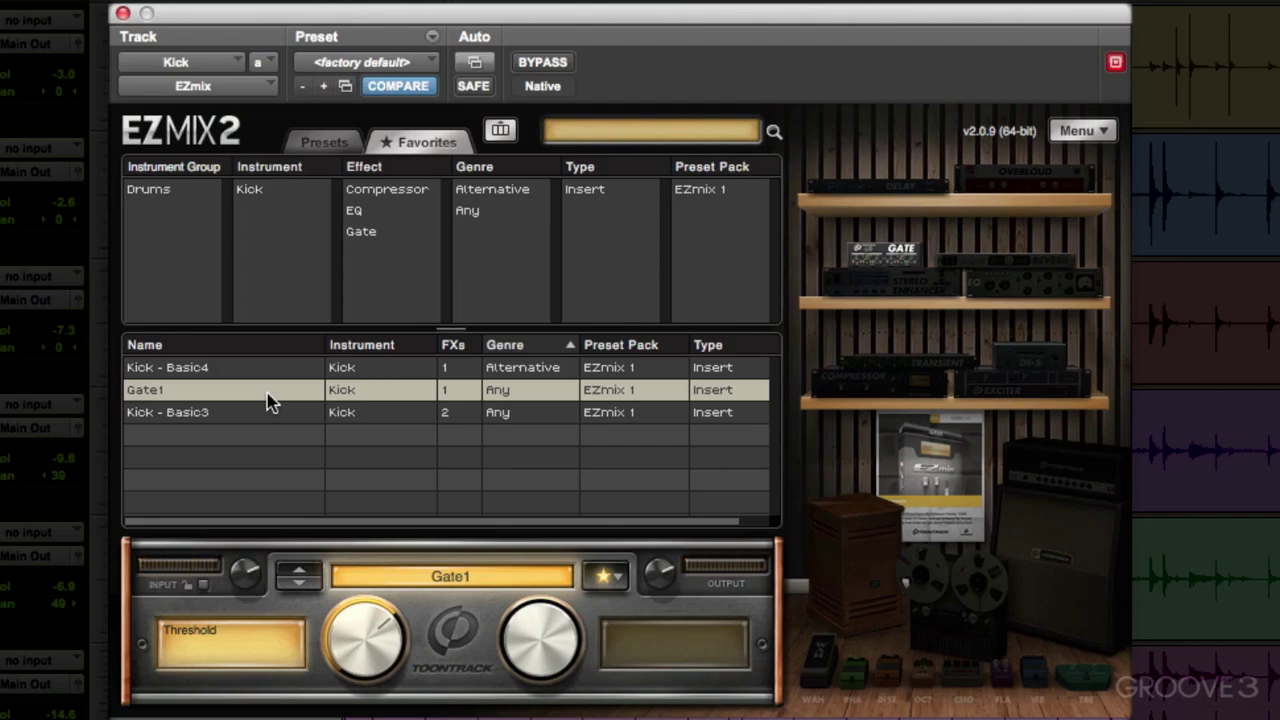
left_click(256, 416)
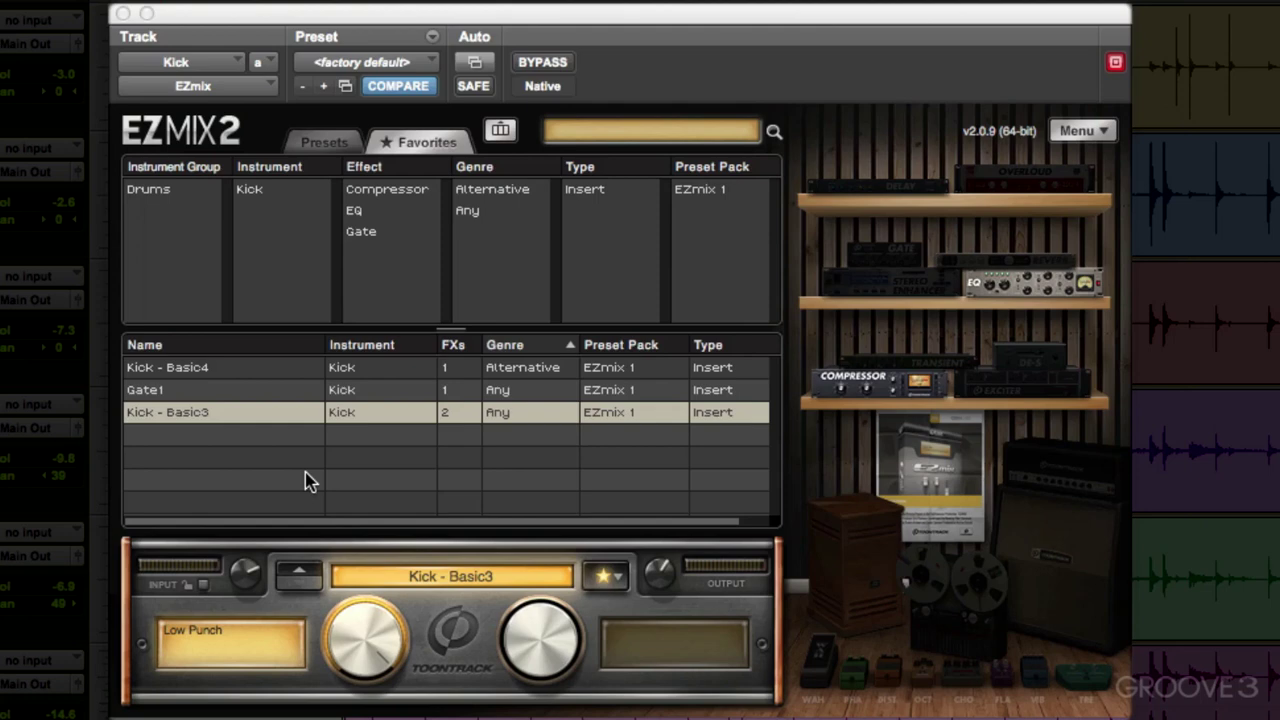
Load the Gate1 favourite, lower its Threshold to 38%, and A/B it with bypass
left_click(234, 395)
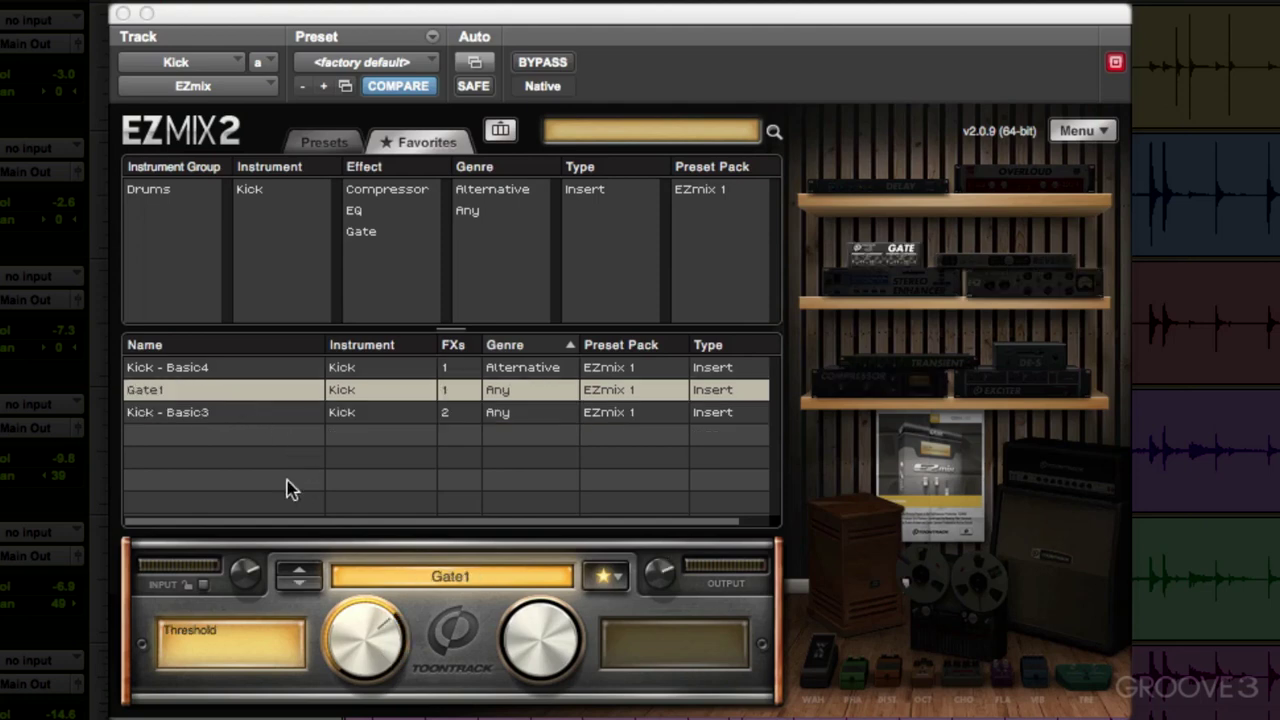
left_click(362, 641)
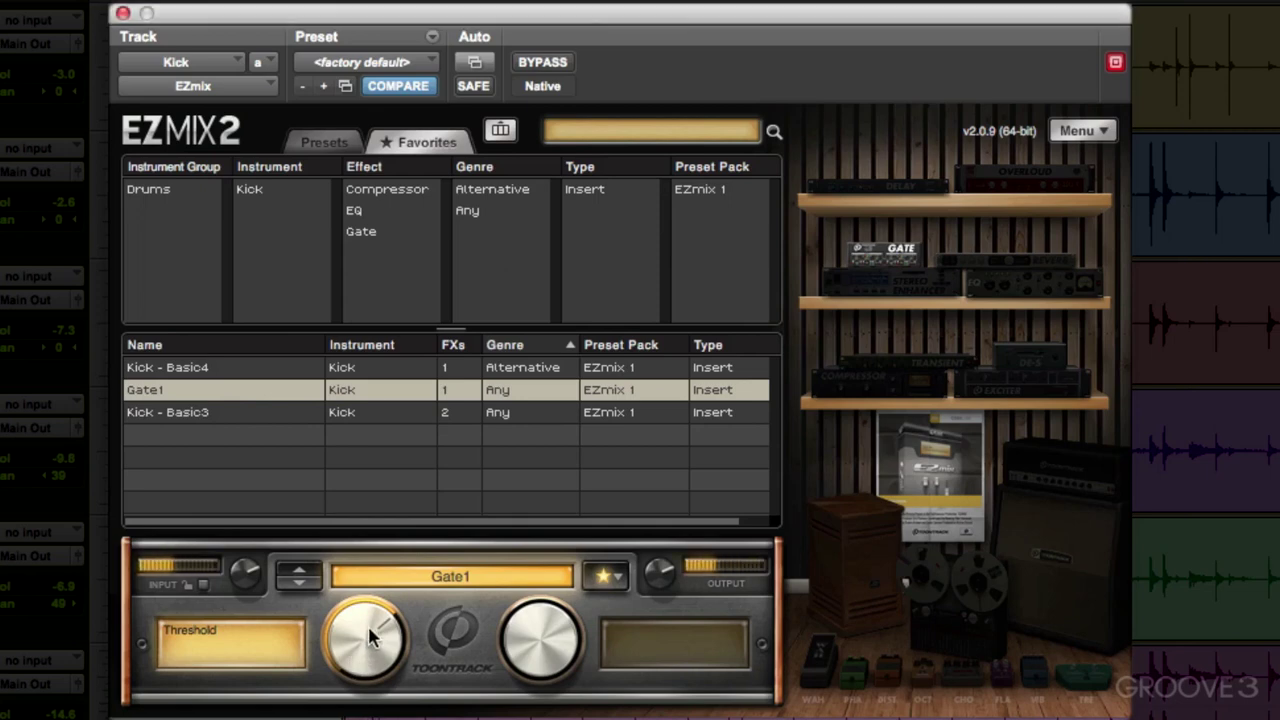
left_click_drag(366, 625, 339, 603)
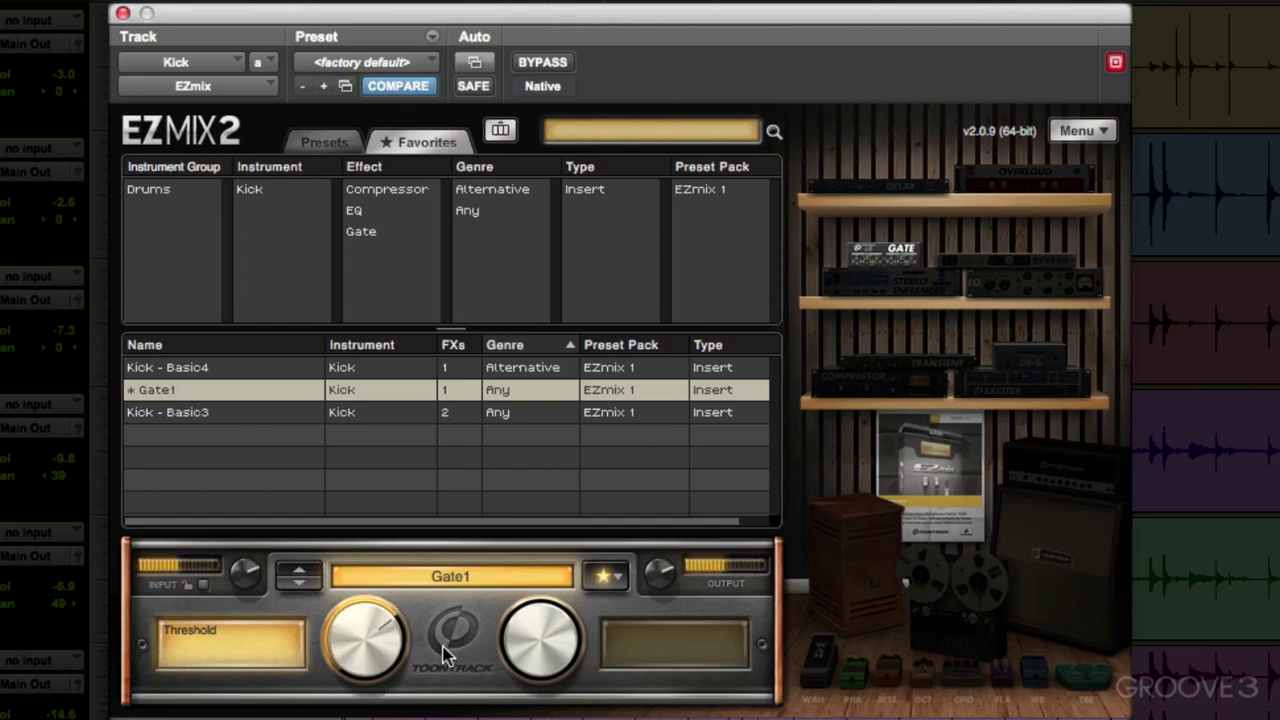
left_click(530, 68)
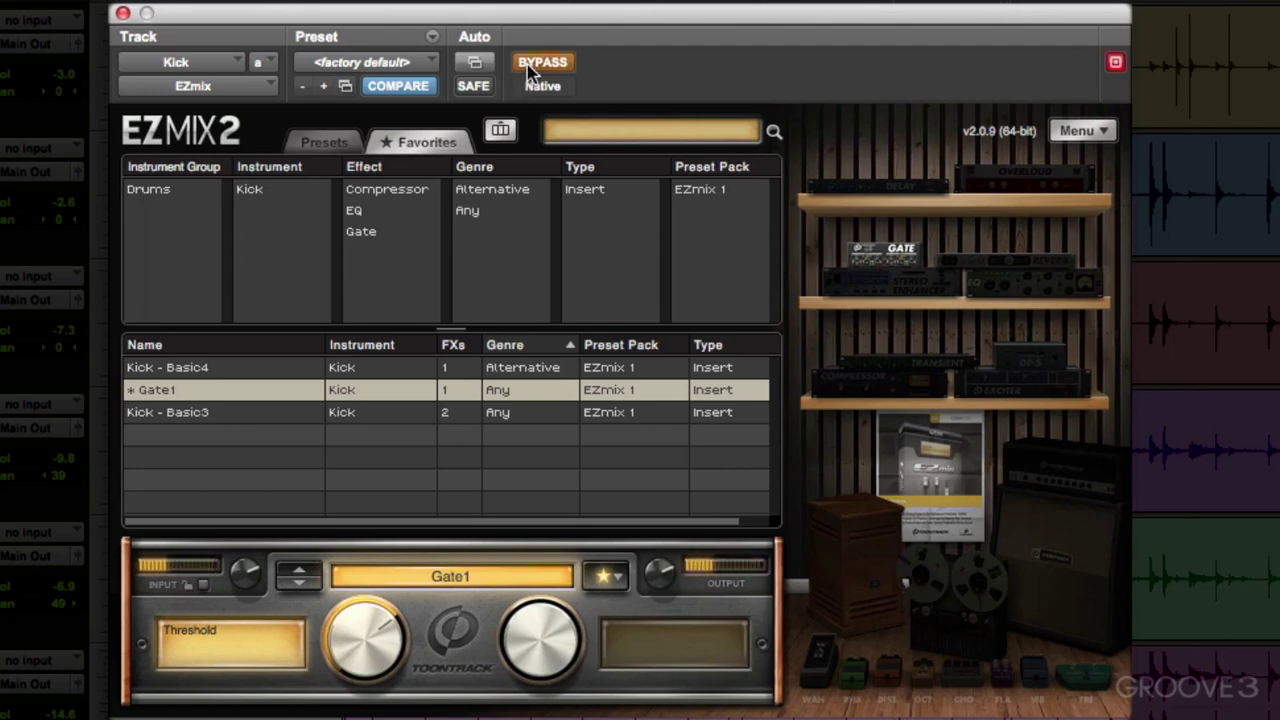
left_click(530, 66)
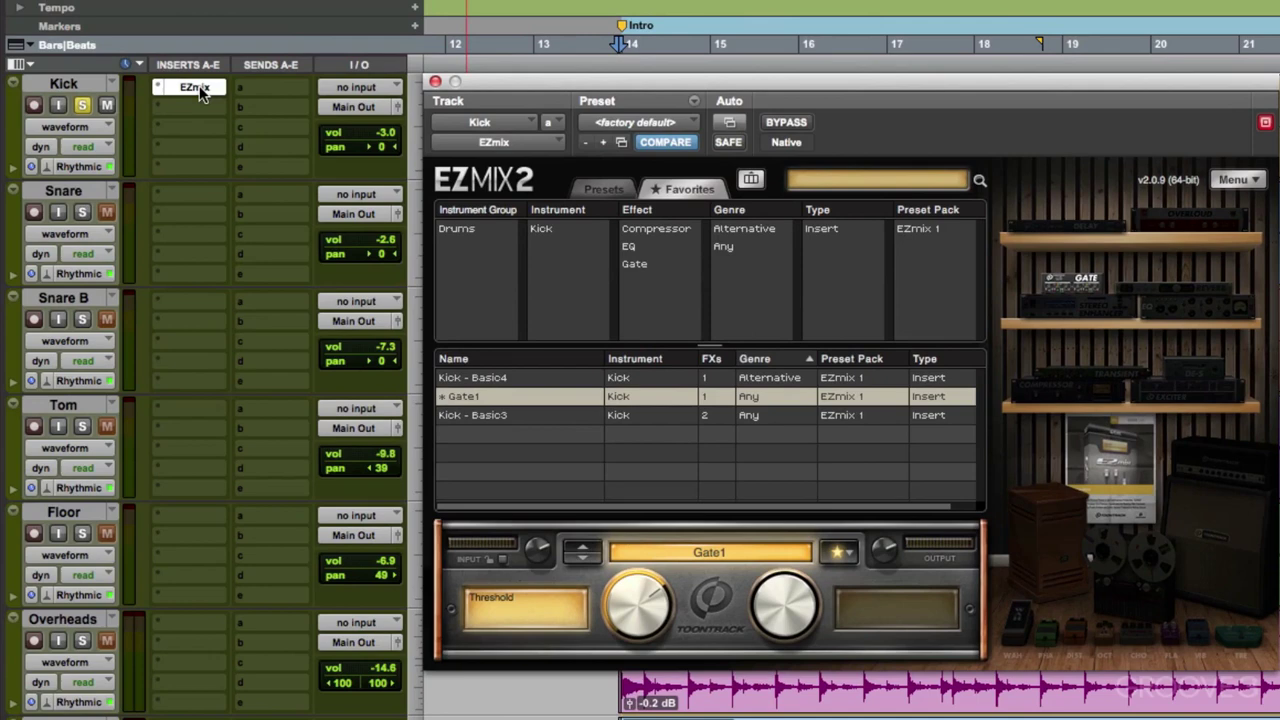
Copy the EZmix 2 insert into the Kick track's second slot and show its favourites
left_click_drag(199, 90, 199, 103)
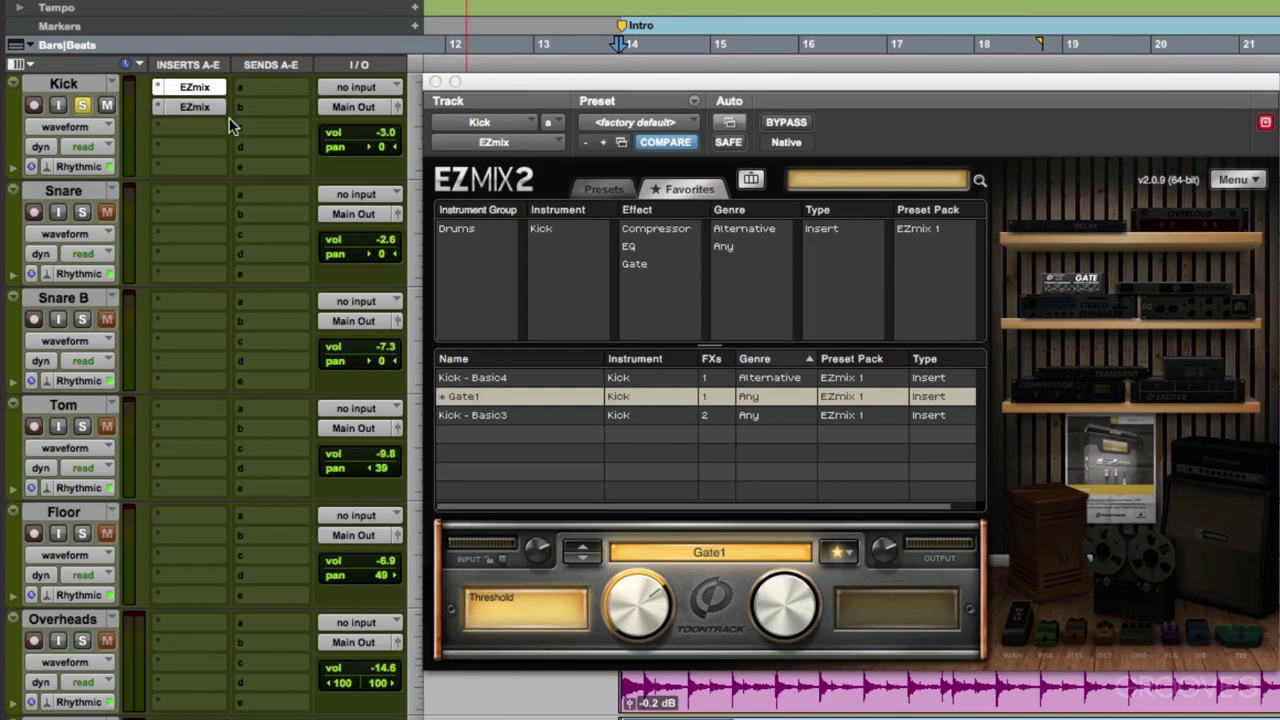
left_click(202, 110)
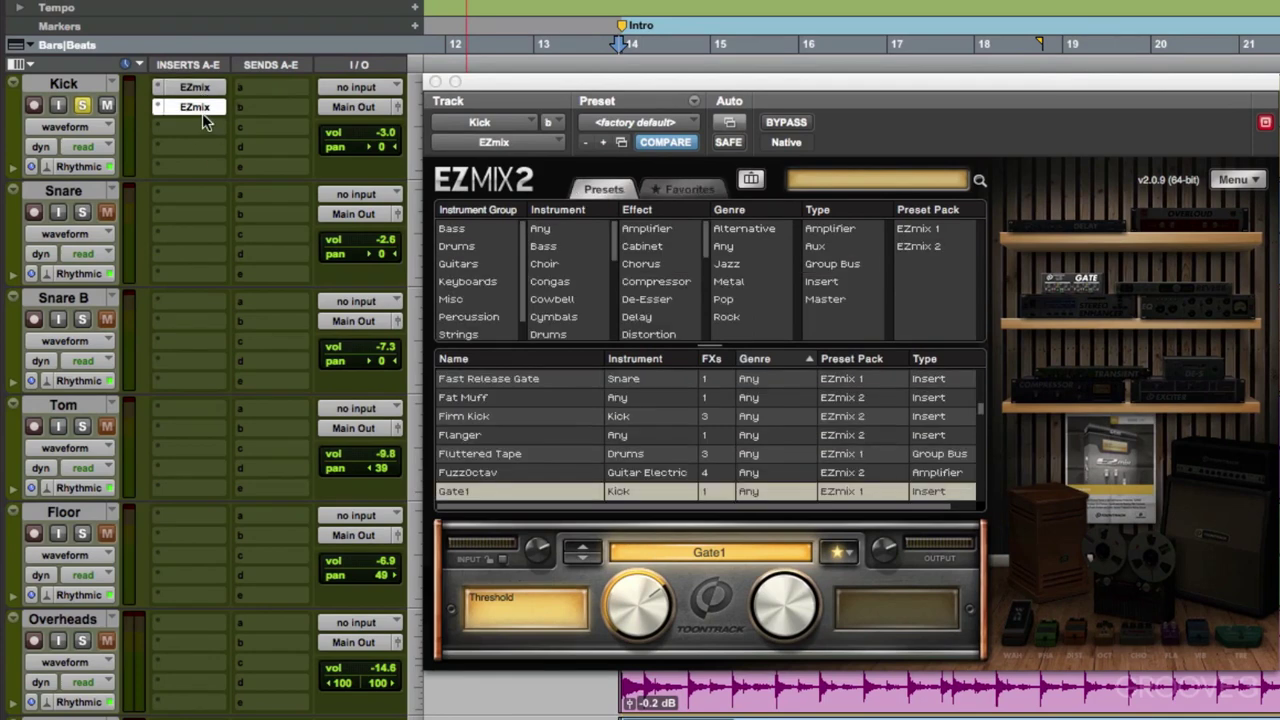
left_click(683, 190)
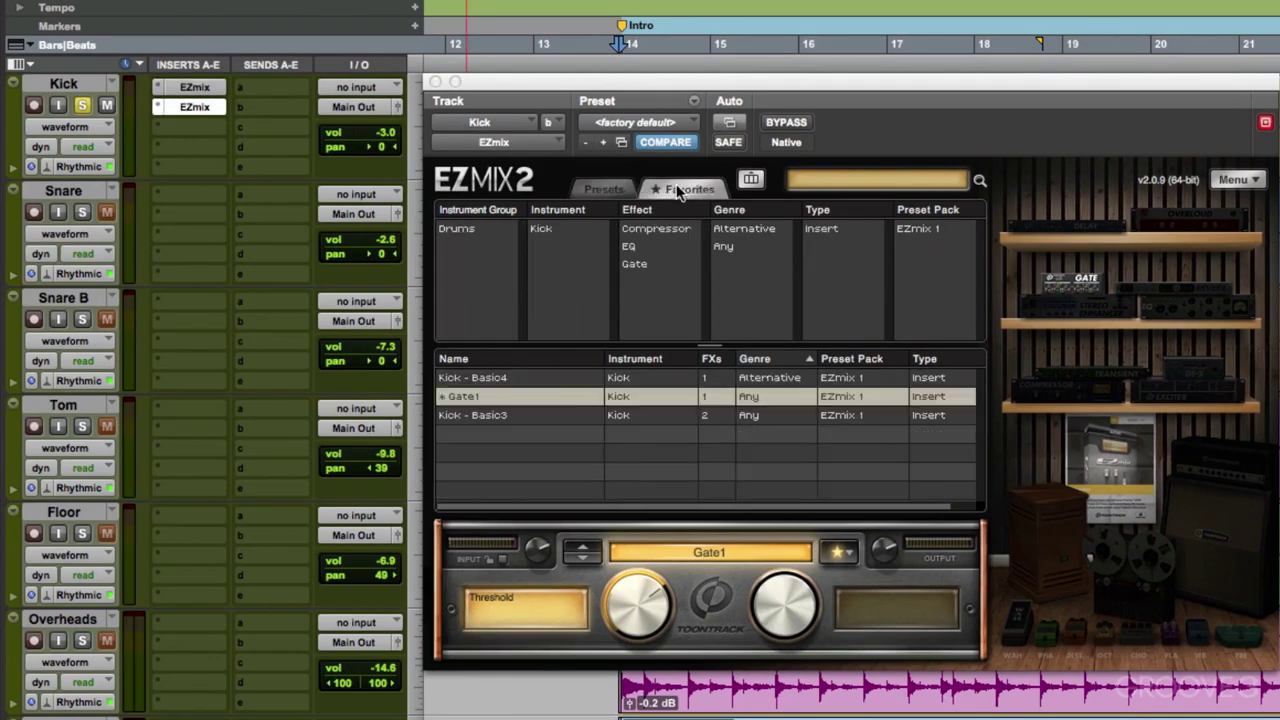
Compare Kick - Basic4 with Kick - Basic3 on insert b, keep Basic4, and return to insert a's Gate1
left_click(531, 378)
left_click(550, 416)
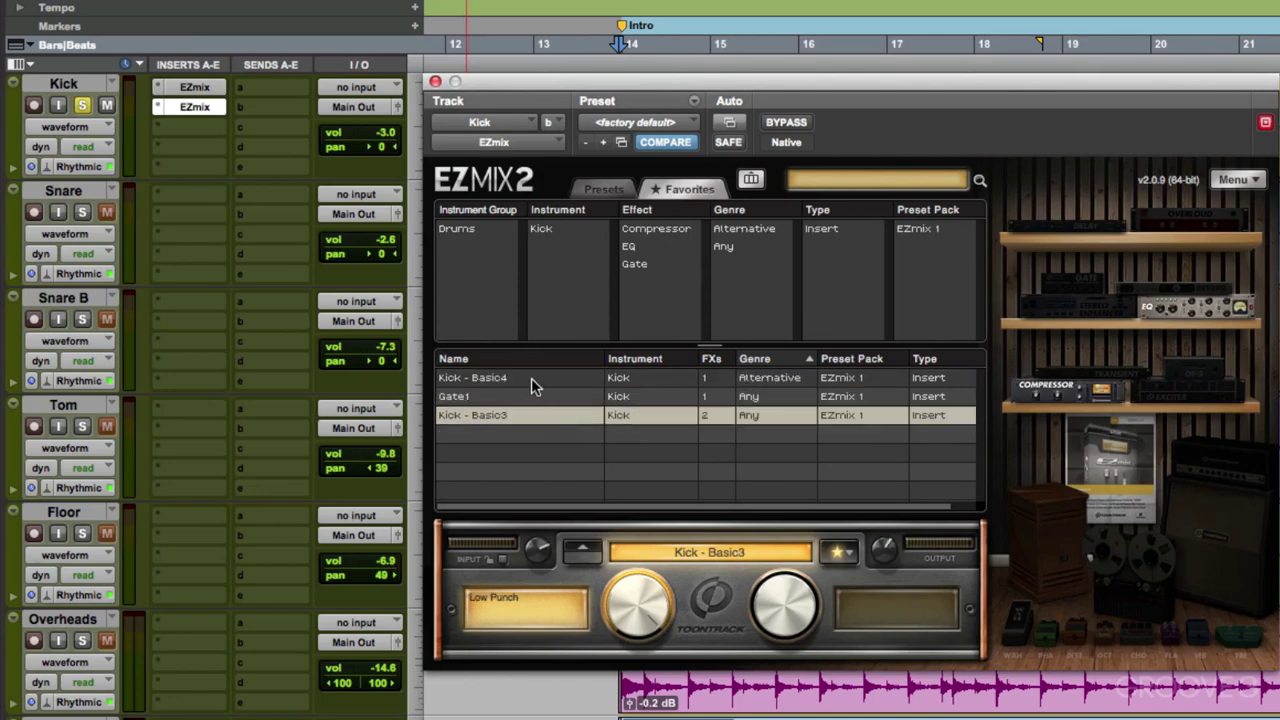
left_click(531, 378)
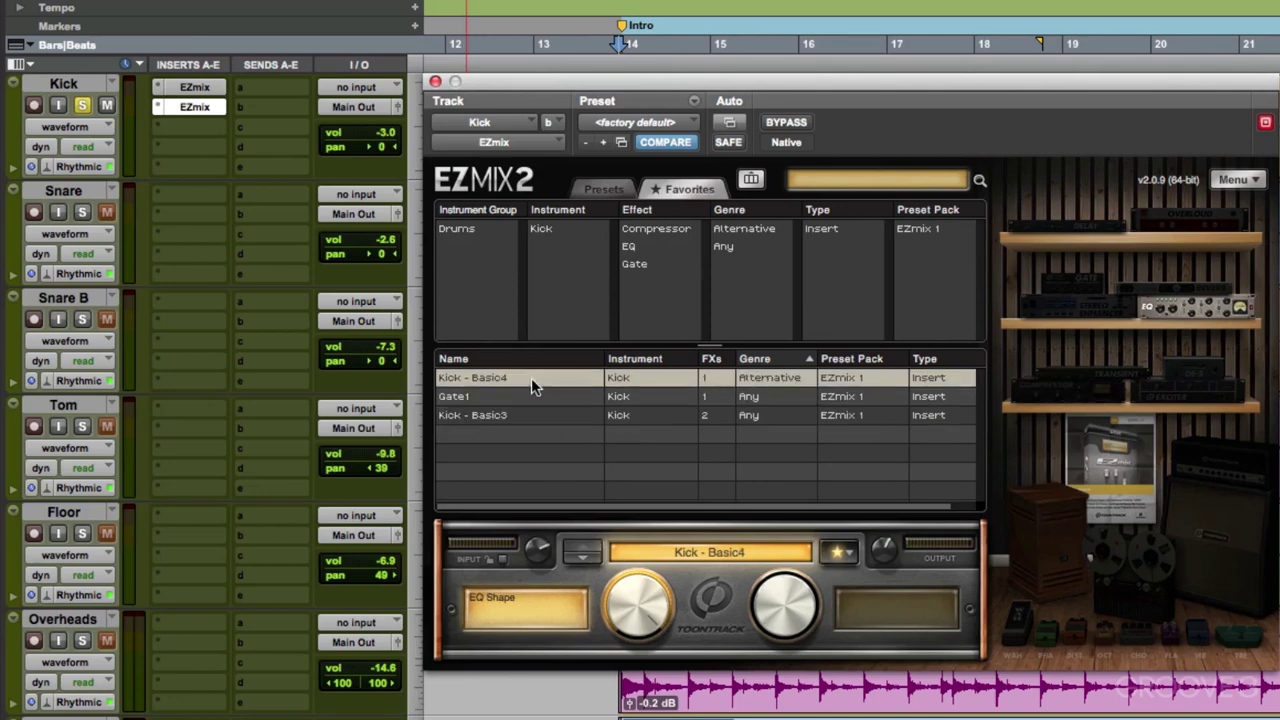
left_click(202, 86)
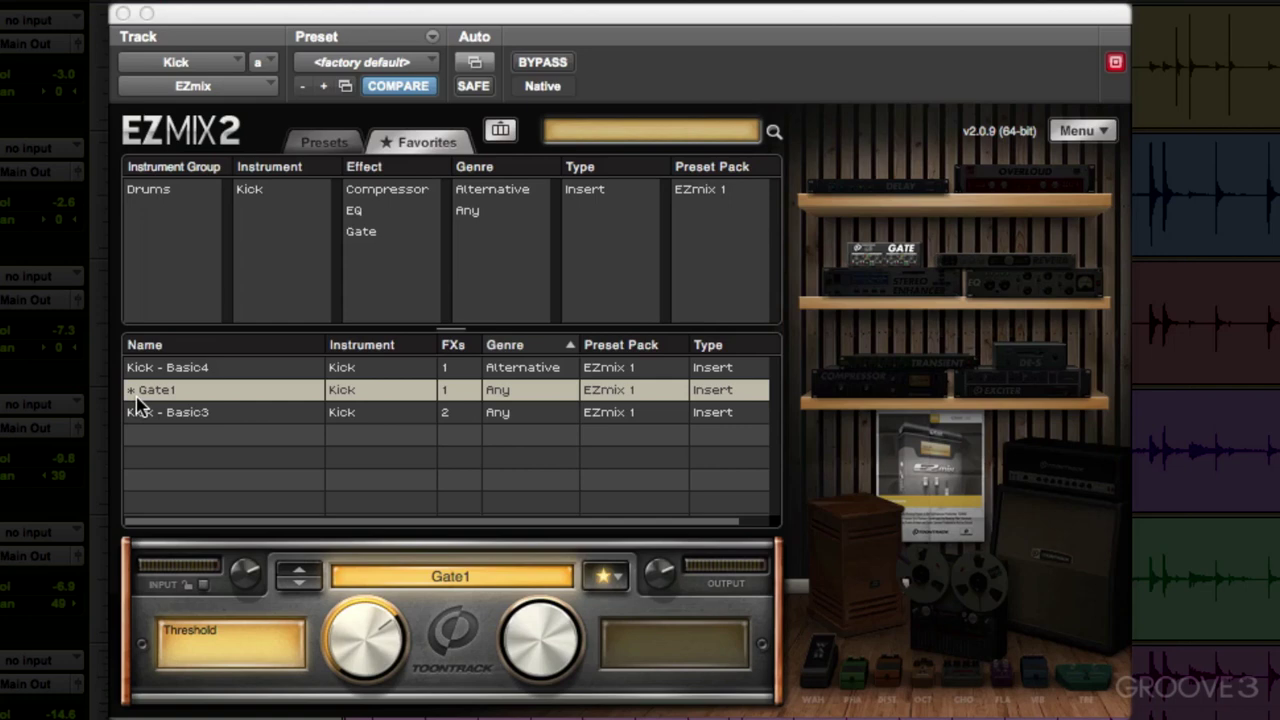
Delete Gate1 from Favorites, go back to the full Presets list, and reselect insert b
right_click(198, 393)
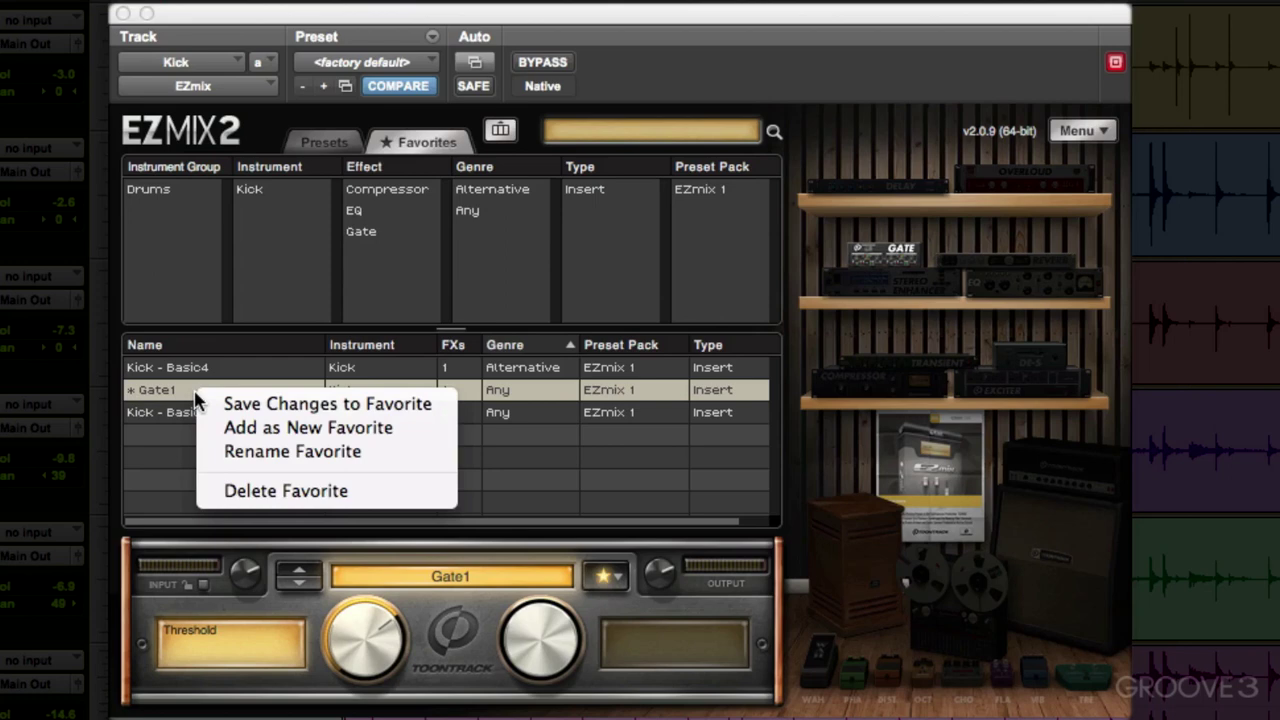
left_click(220, 490)
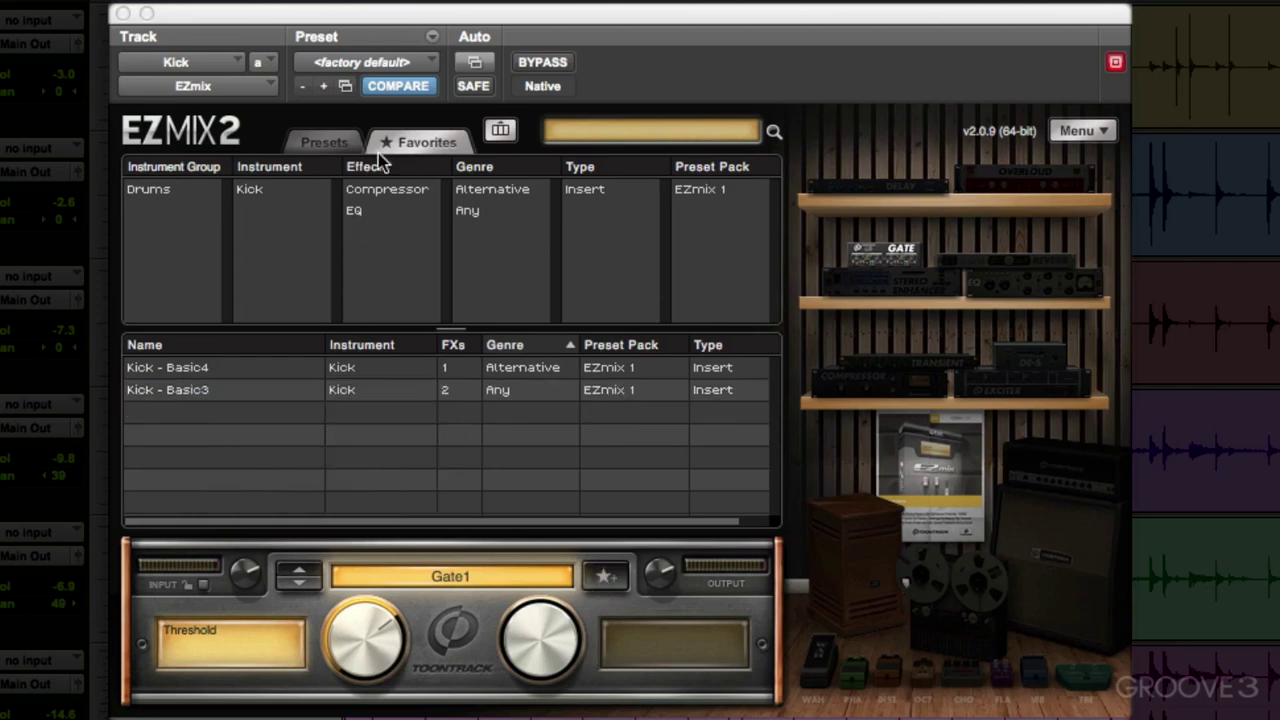
left_click(322, 143)
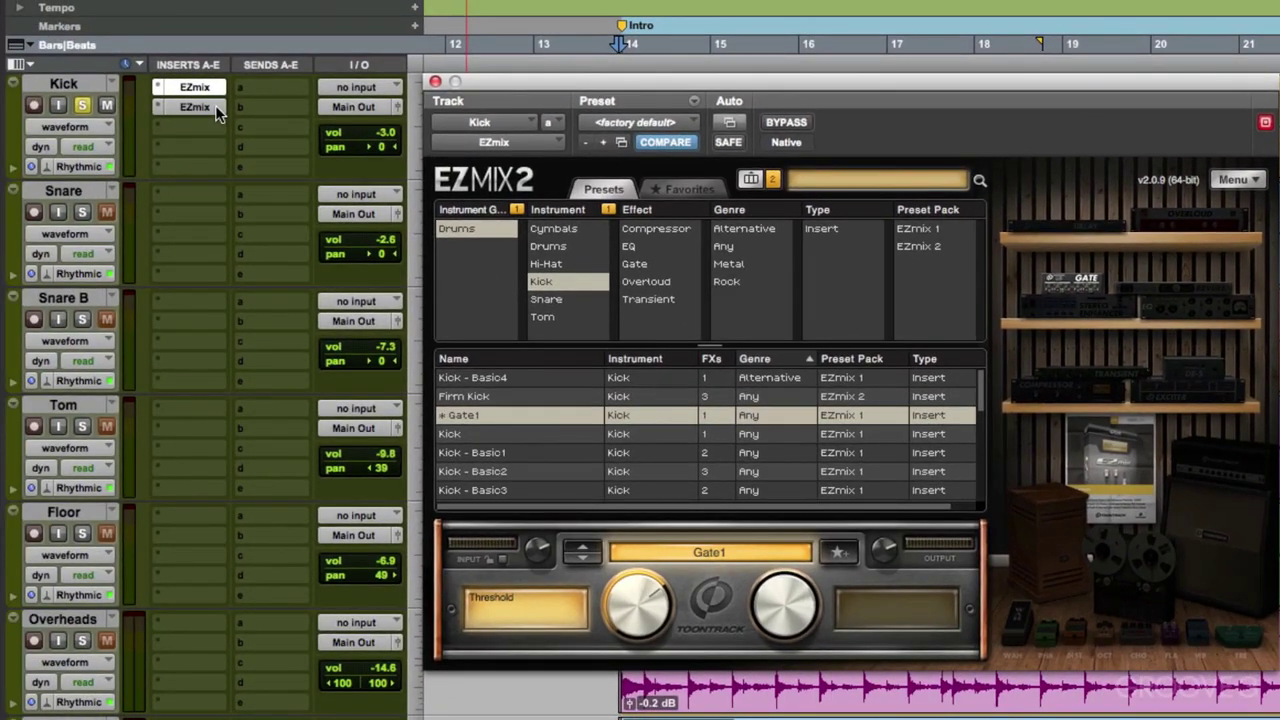
left_click(215, 107)
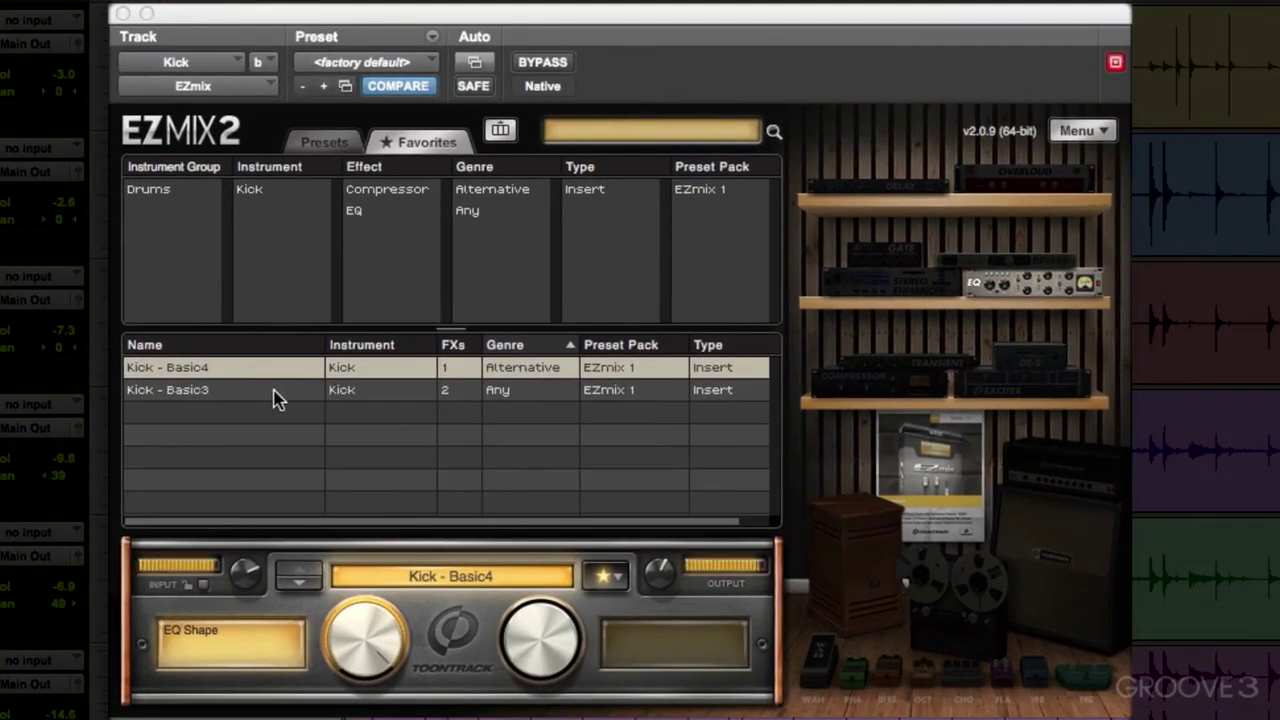
Compare Kick - Basic3 against Kick - Basic4, settle on Basic3, and A/B it with bypass
left_click(278, 396)
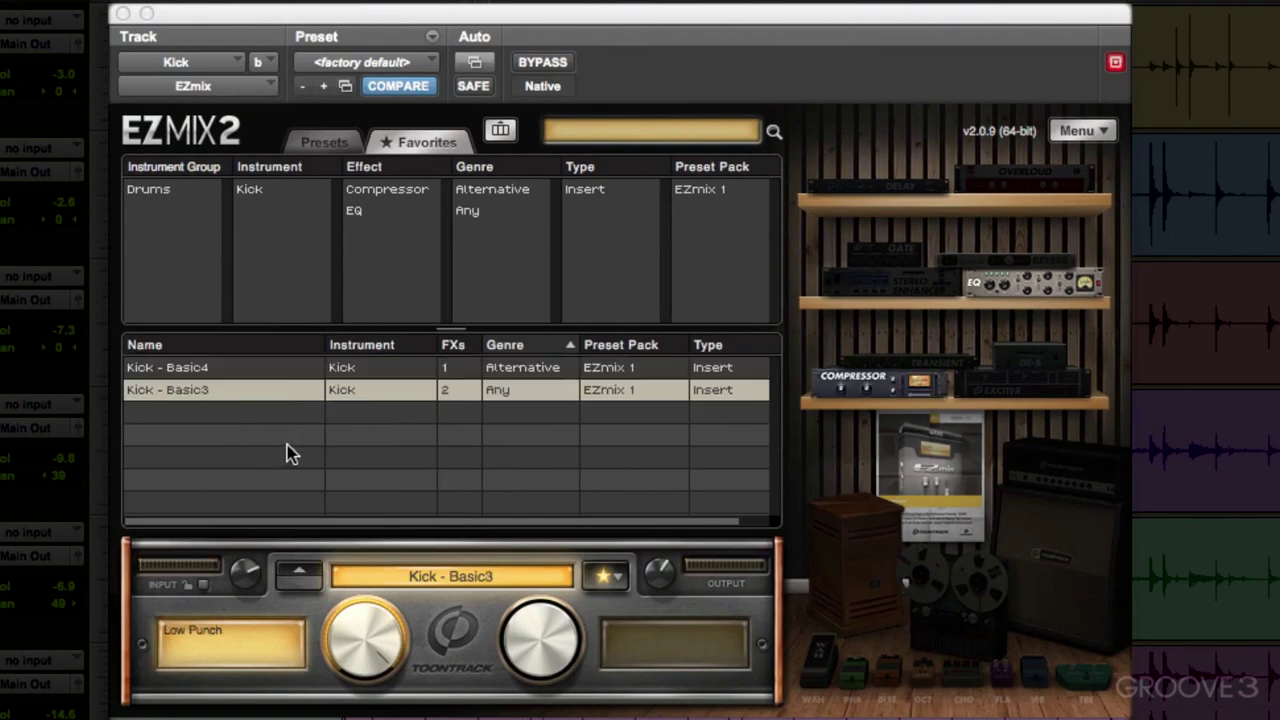
left_click(288, 366)
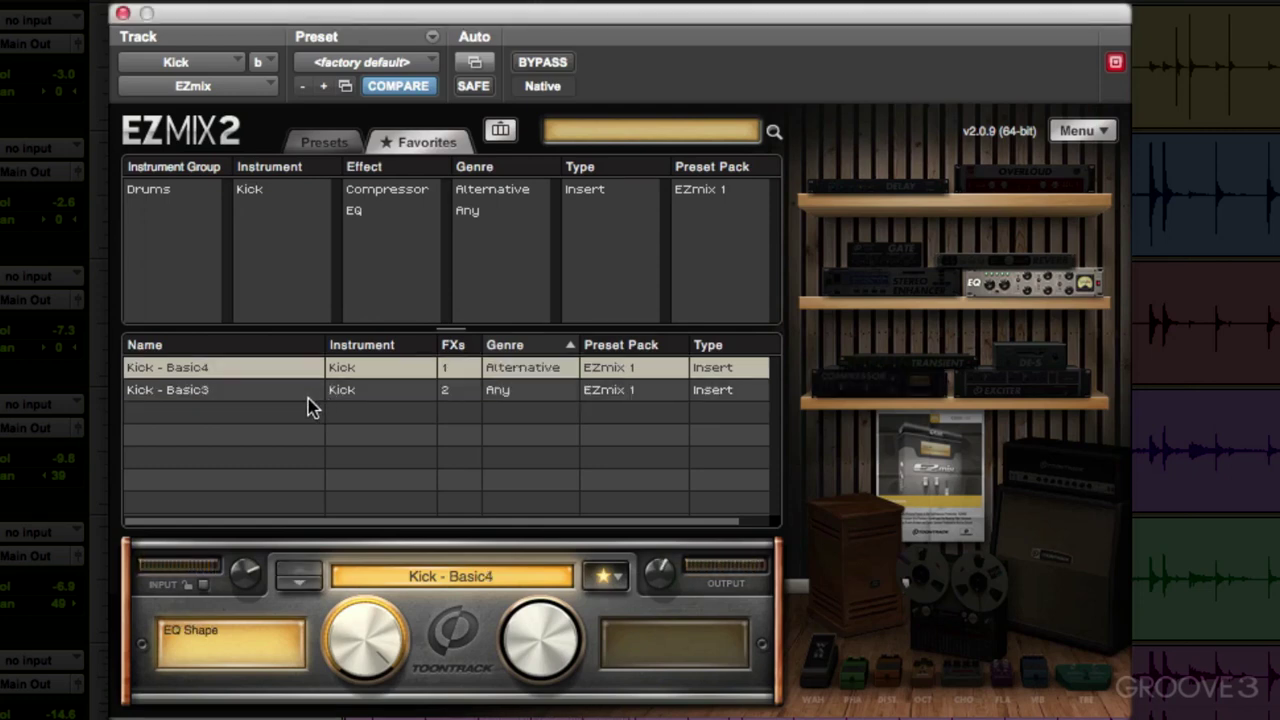
left_click(286, 394)
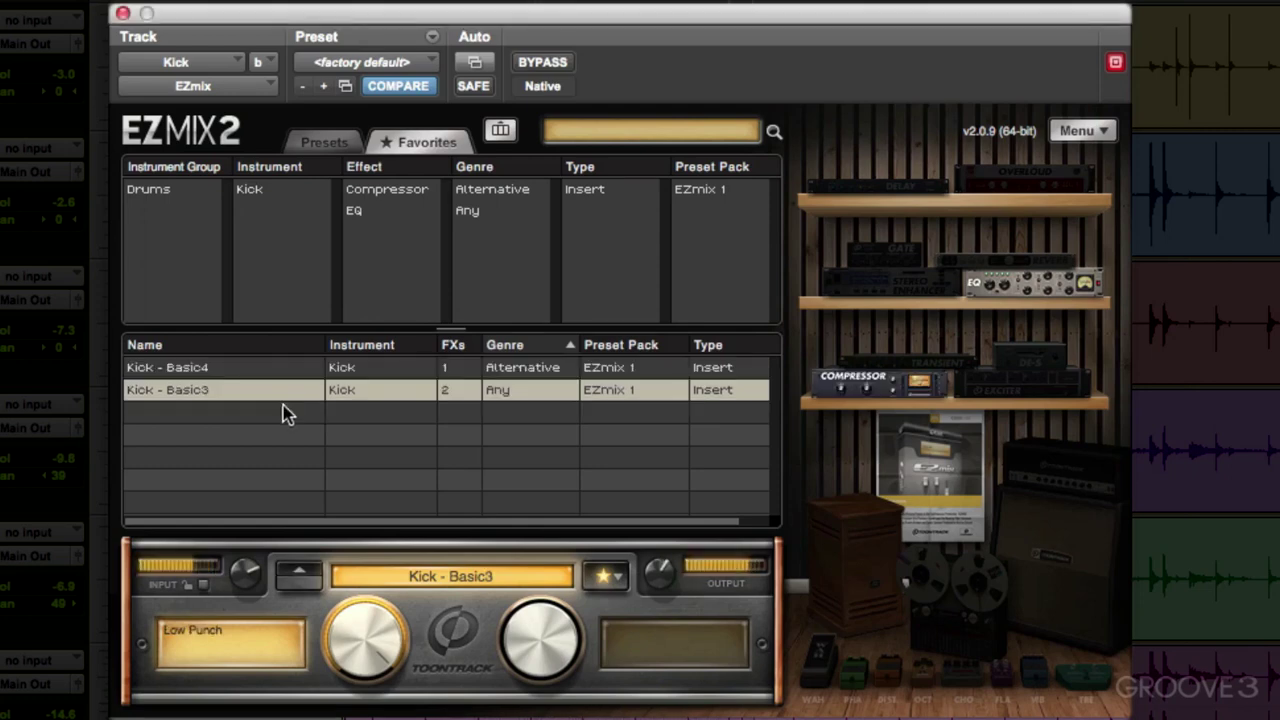
left_click(532, 64)
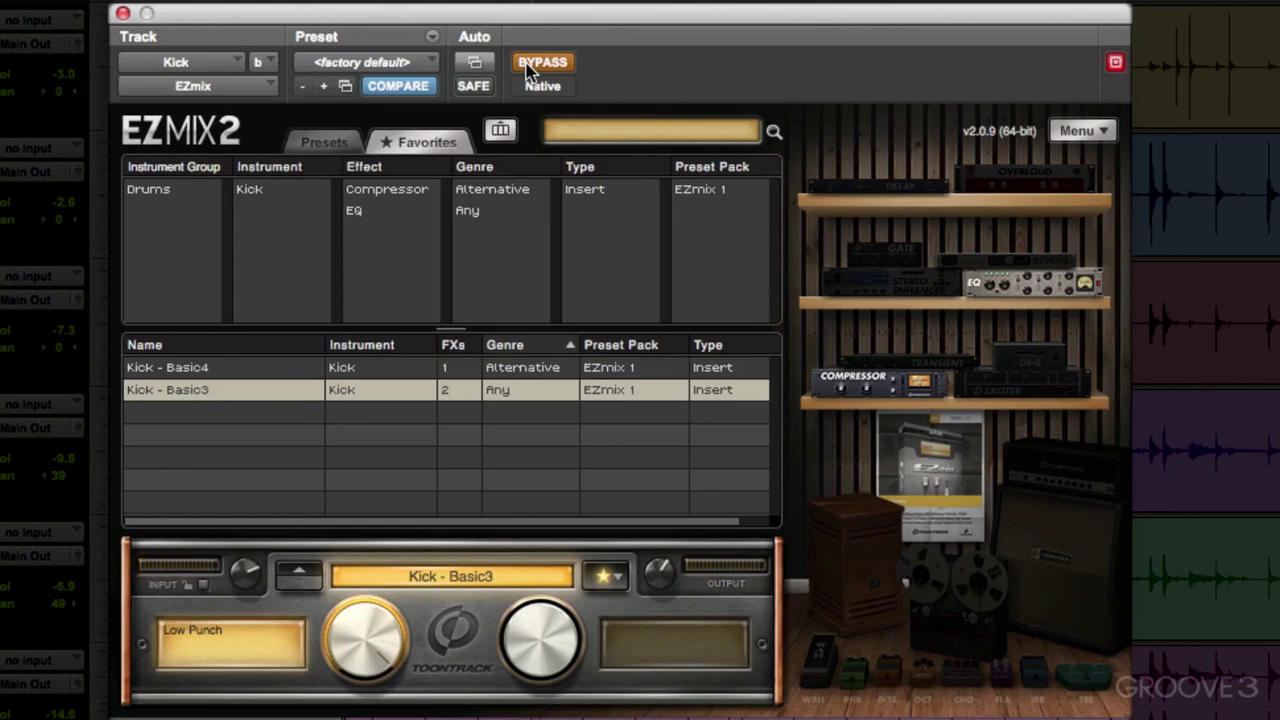
left_click(530, 64)
Raise the Output from -5.9 to -3.9 dB and A/B the result with bypass
left_click_drag(659, 585, 659, 572)
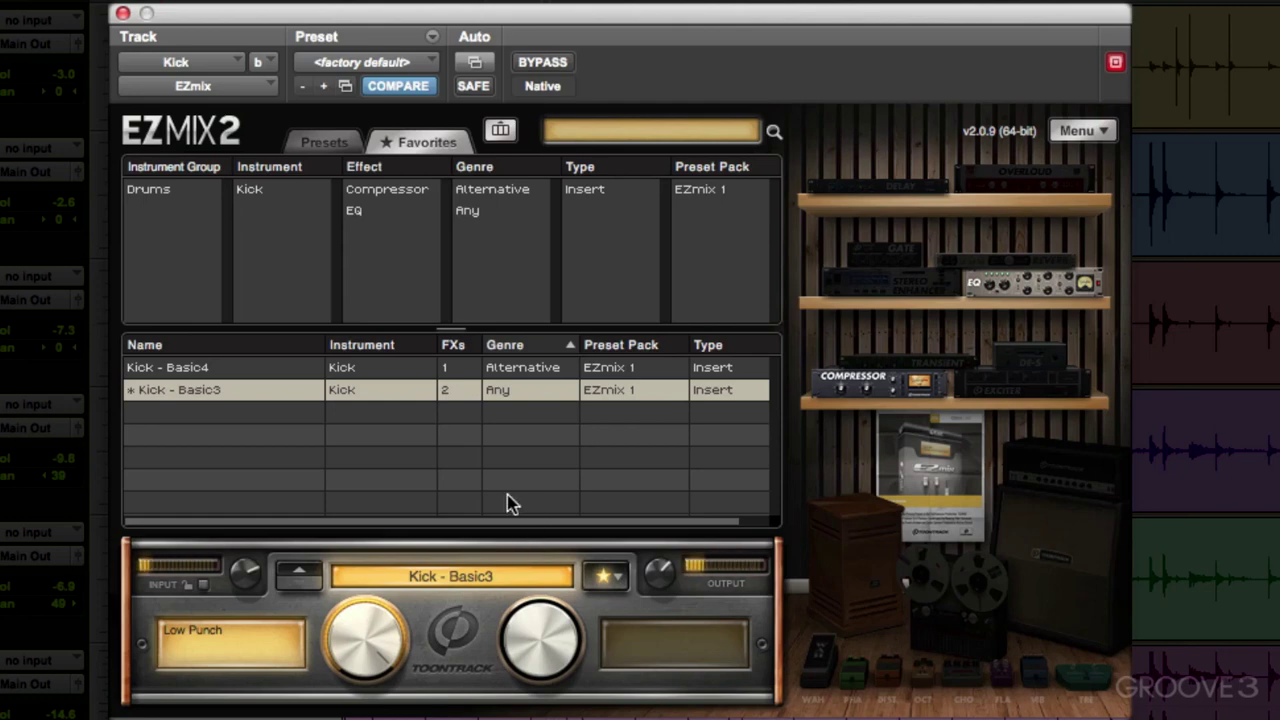
left_click(533, 68)
left_click(533, 68)
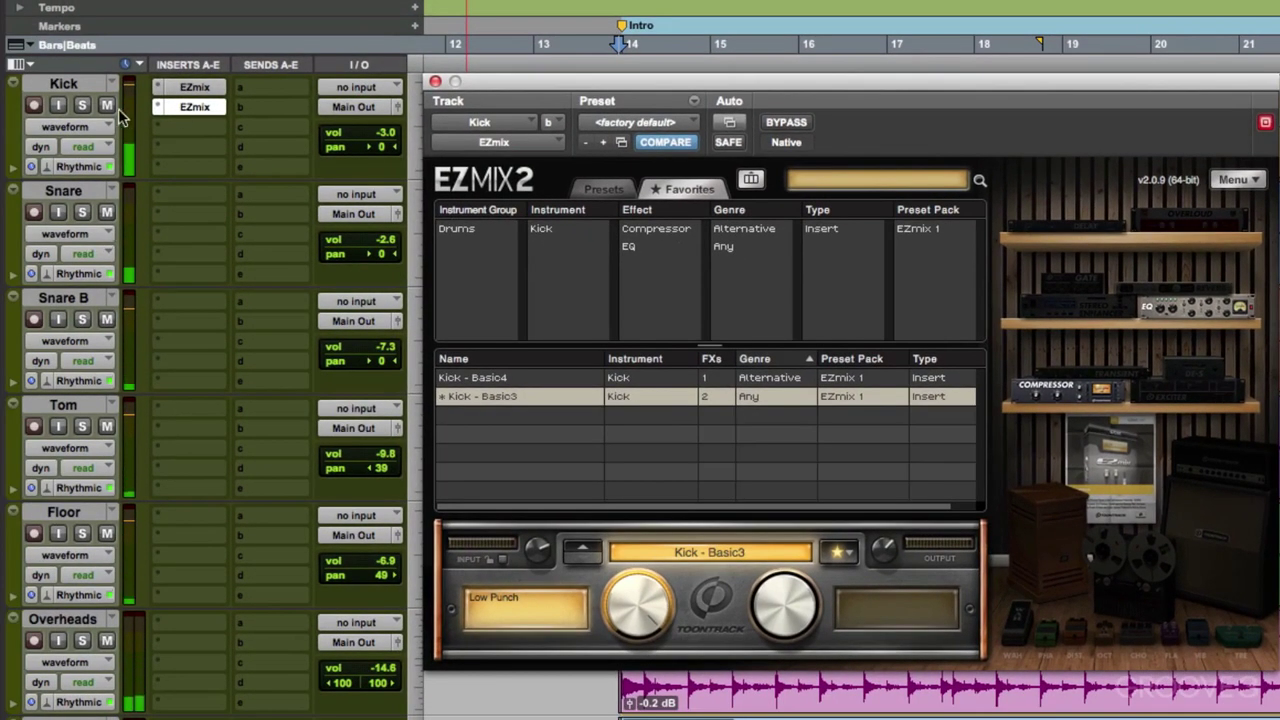
Solo and select the Kick track, then toggle both EZmix inserts off and on with Shift+A
left_click(0, 85)
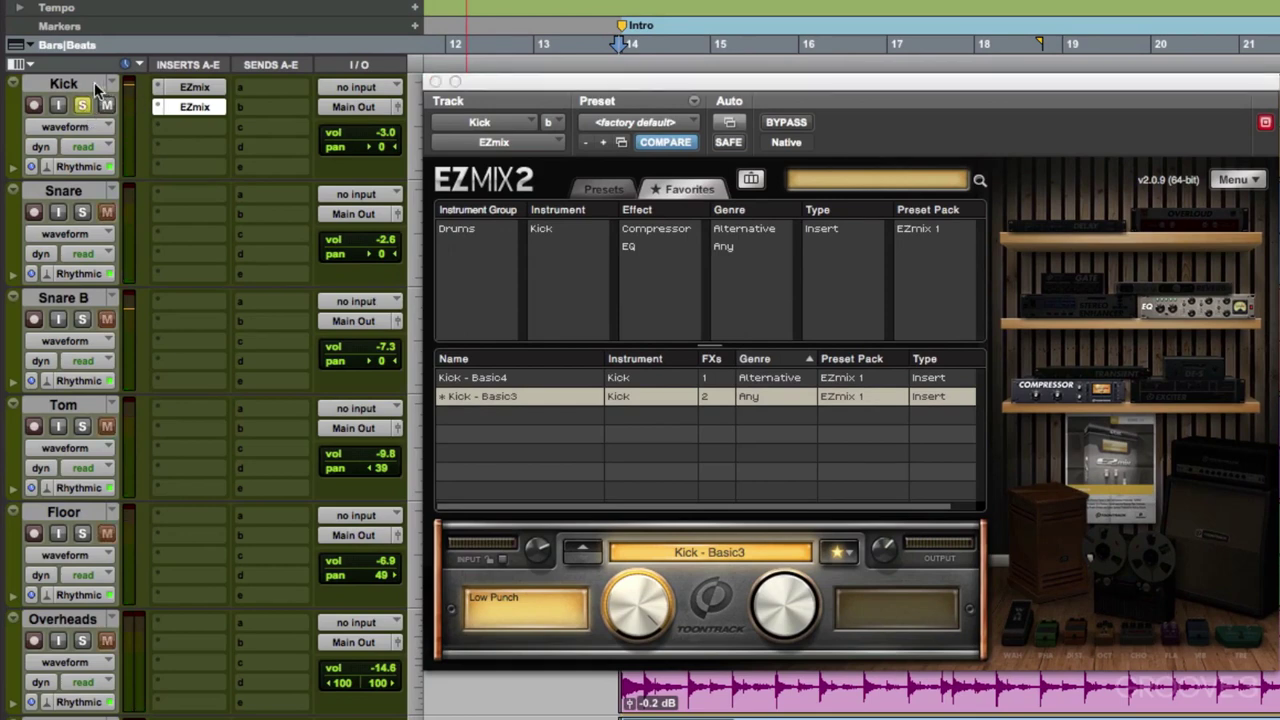
left_click(94, 83)
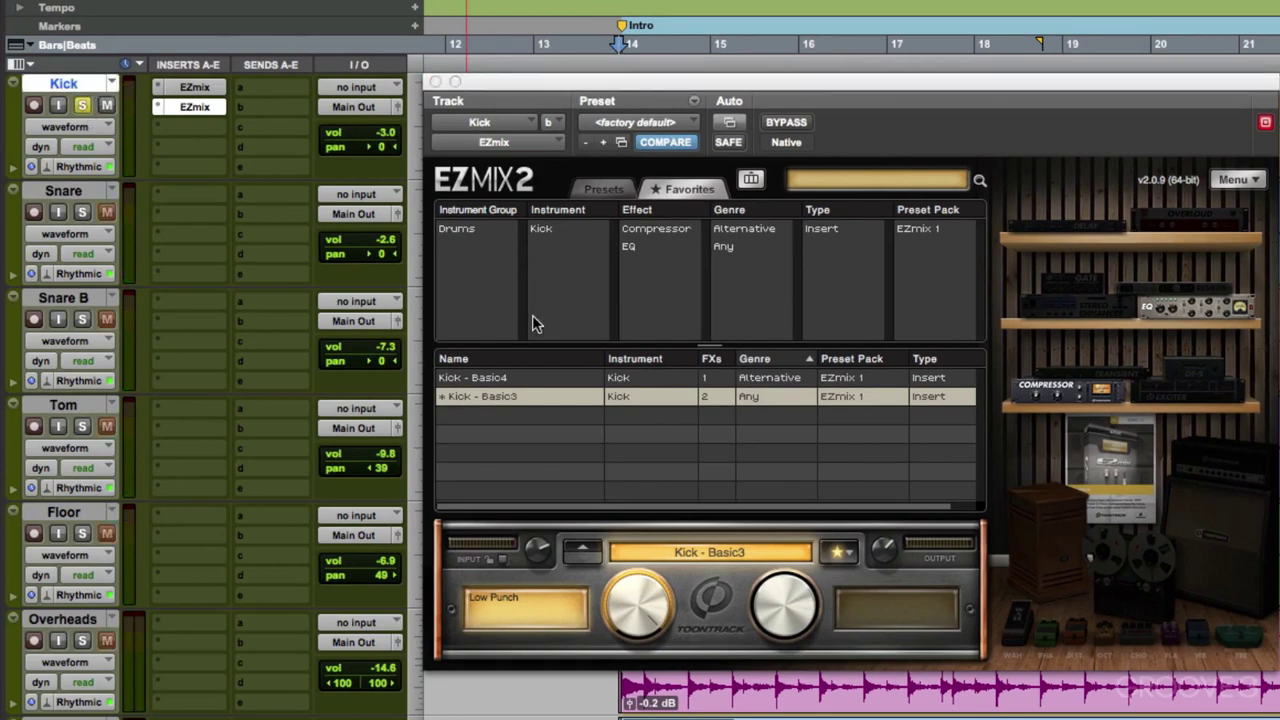
key("shift+a")
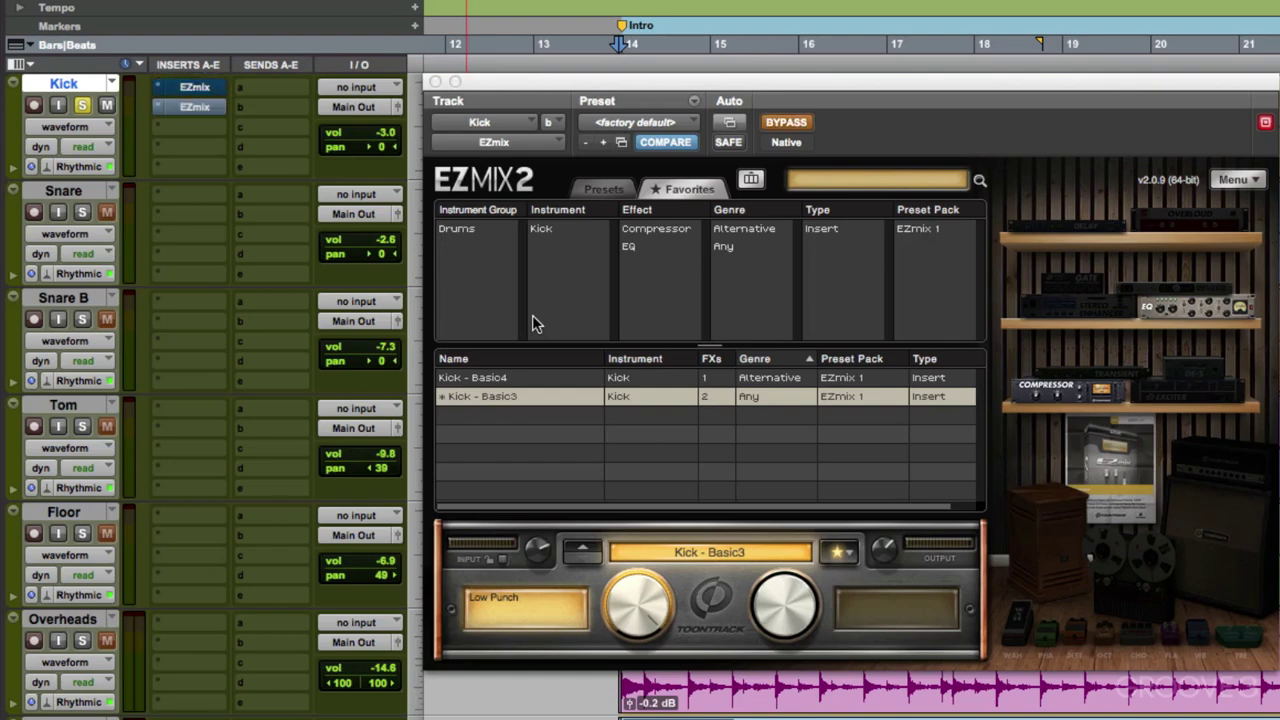
key("shift+a")
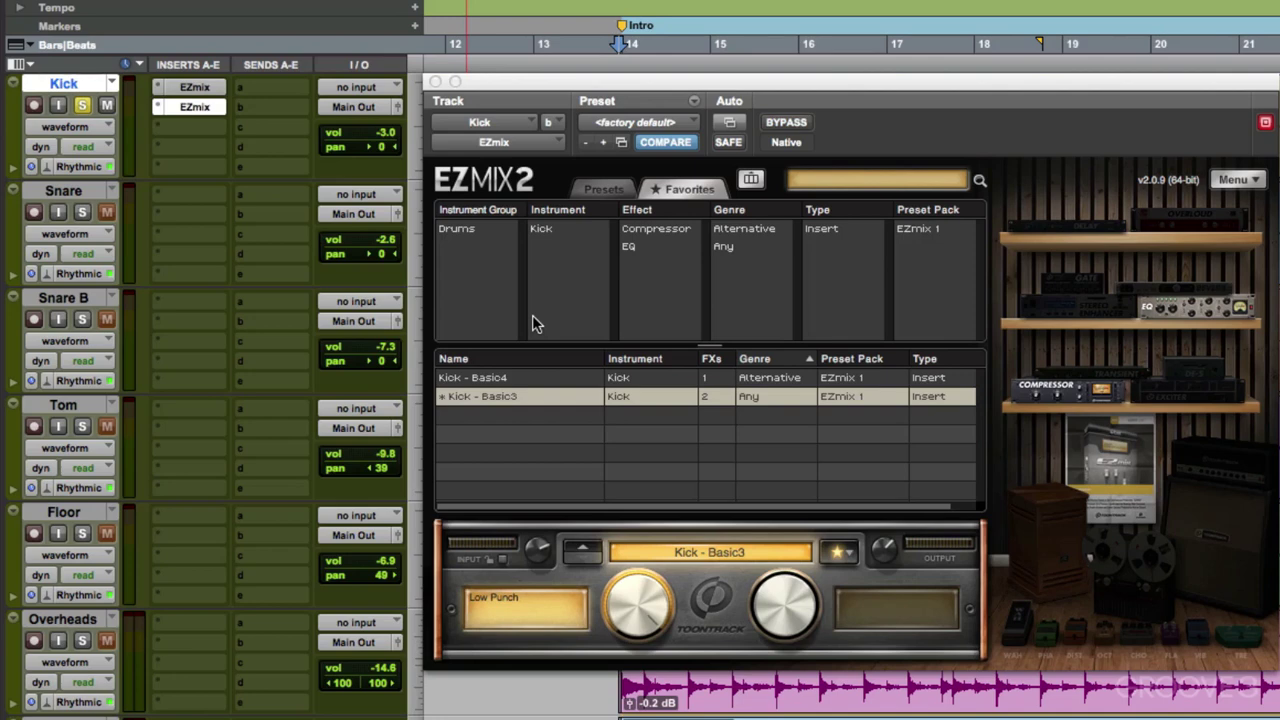
Play the Kick track with both EZmix inserts bypassed, then stop and re-enable them
key("space")
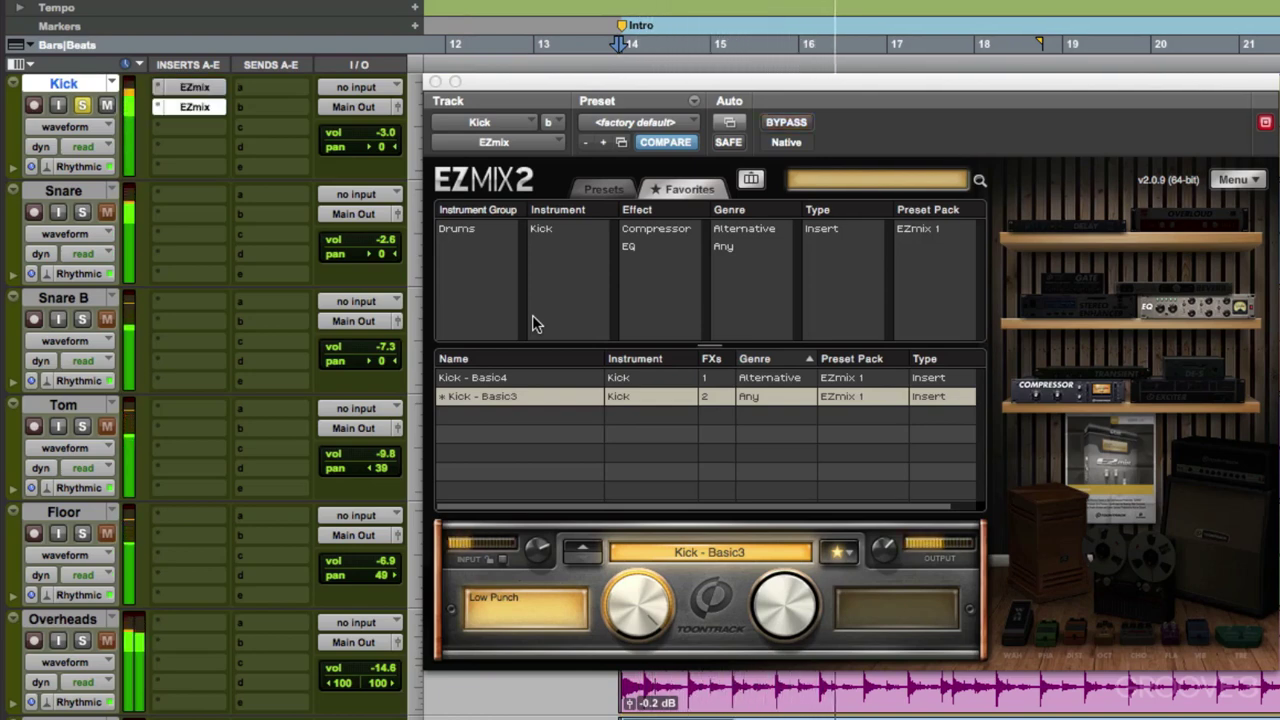
key("shift+a")
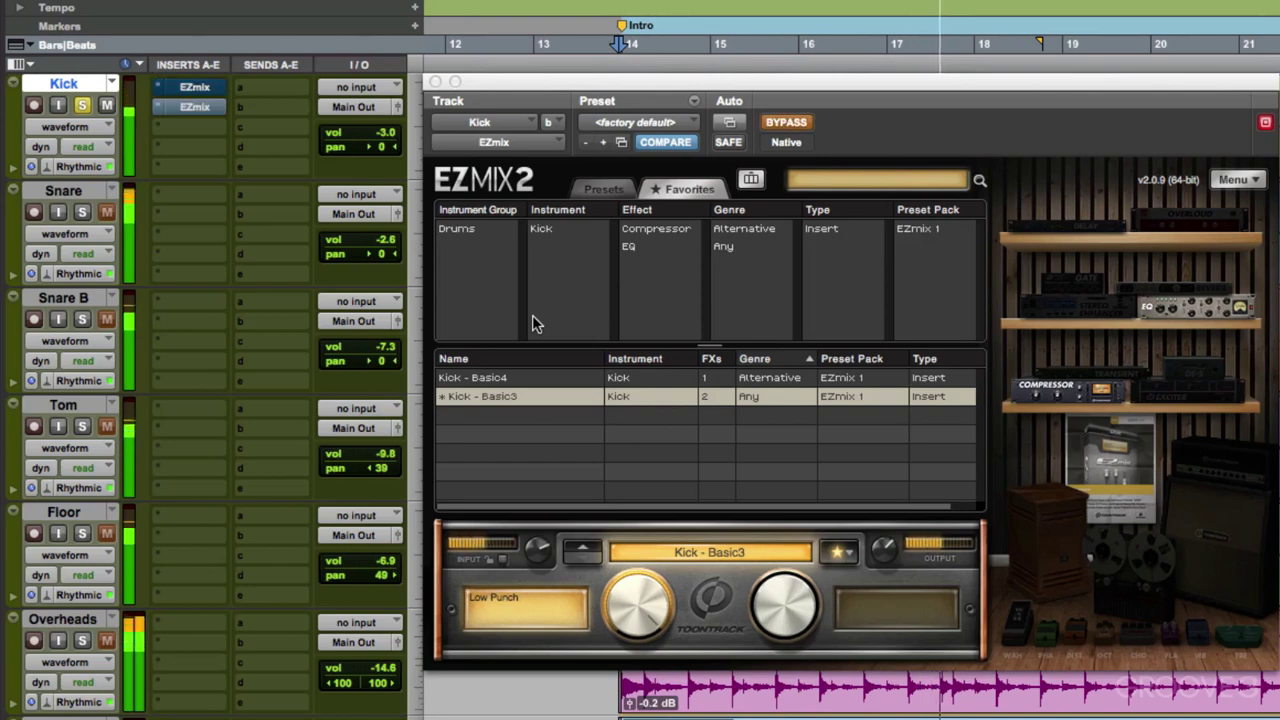
key("space")
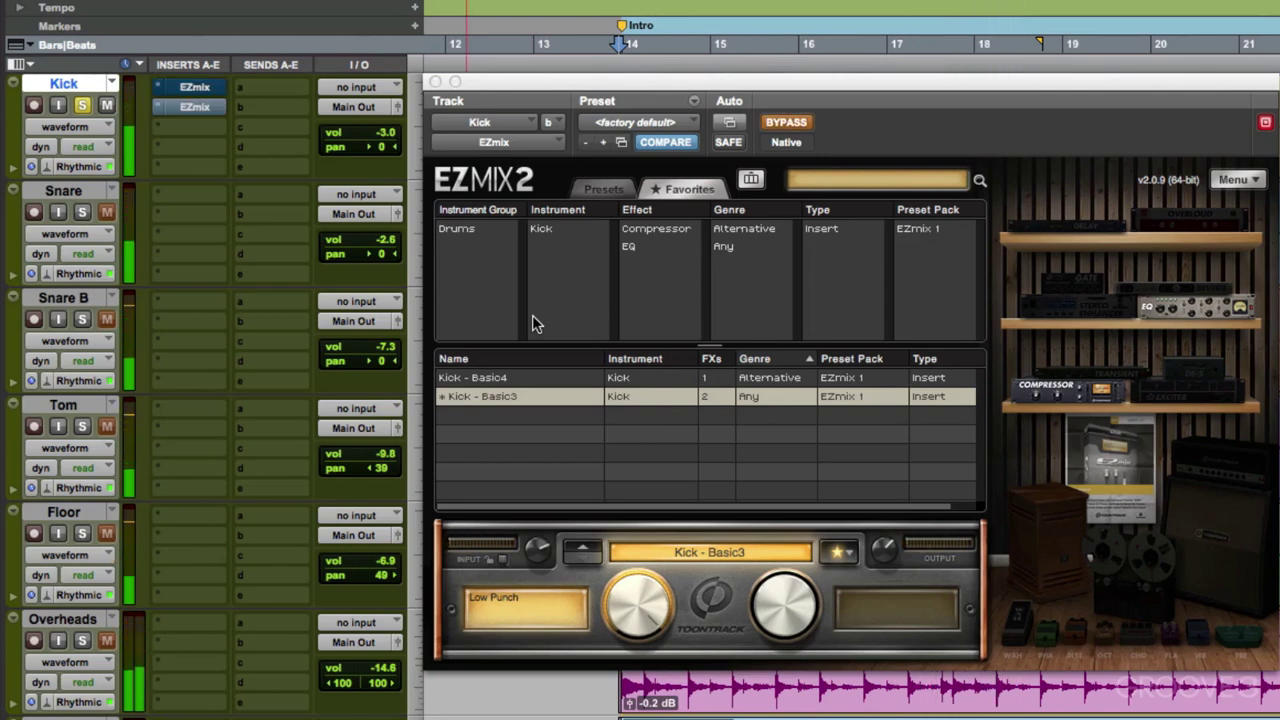
key("shift+a")
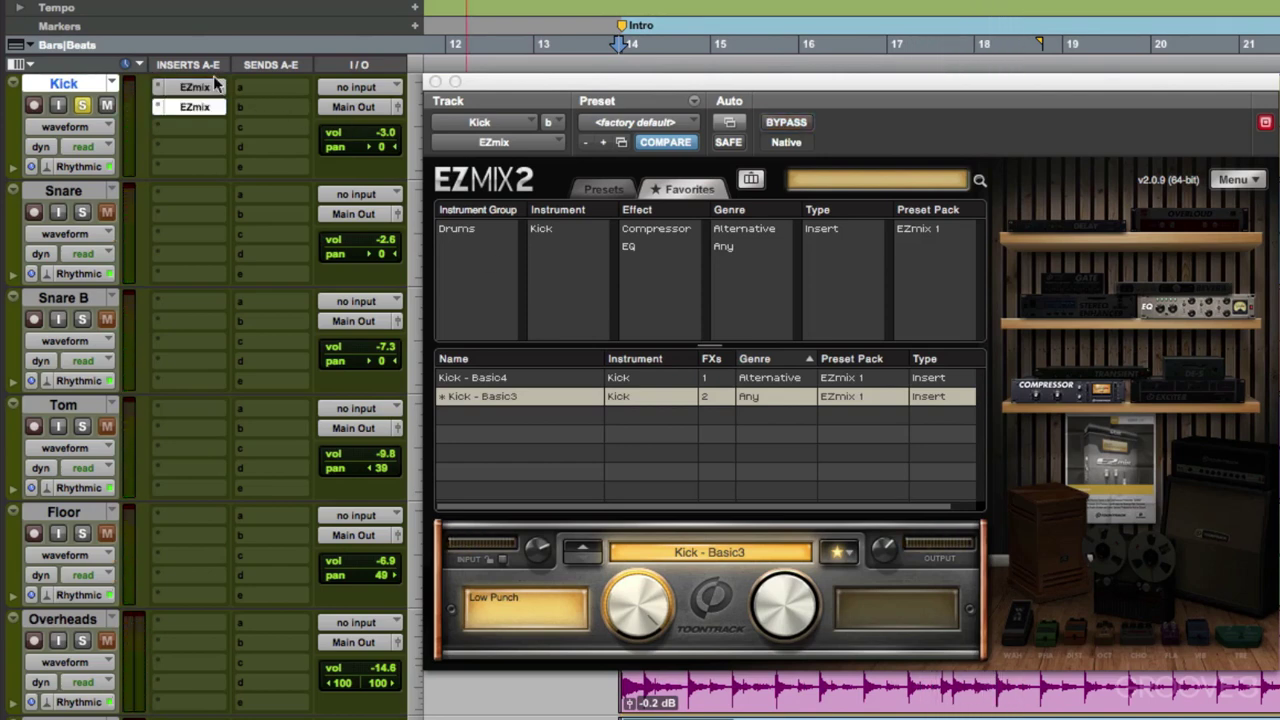
Check the Gate1 and Kick - Basic3 inserts, then replay comparing bypassed and active processing
left_click(200, 88)
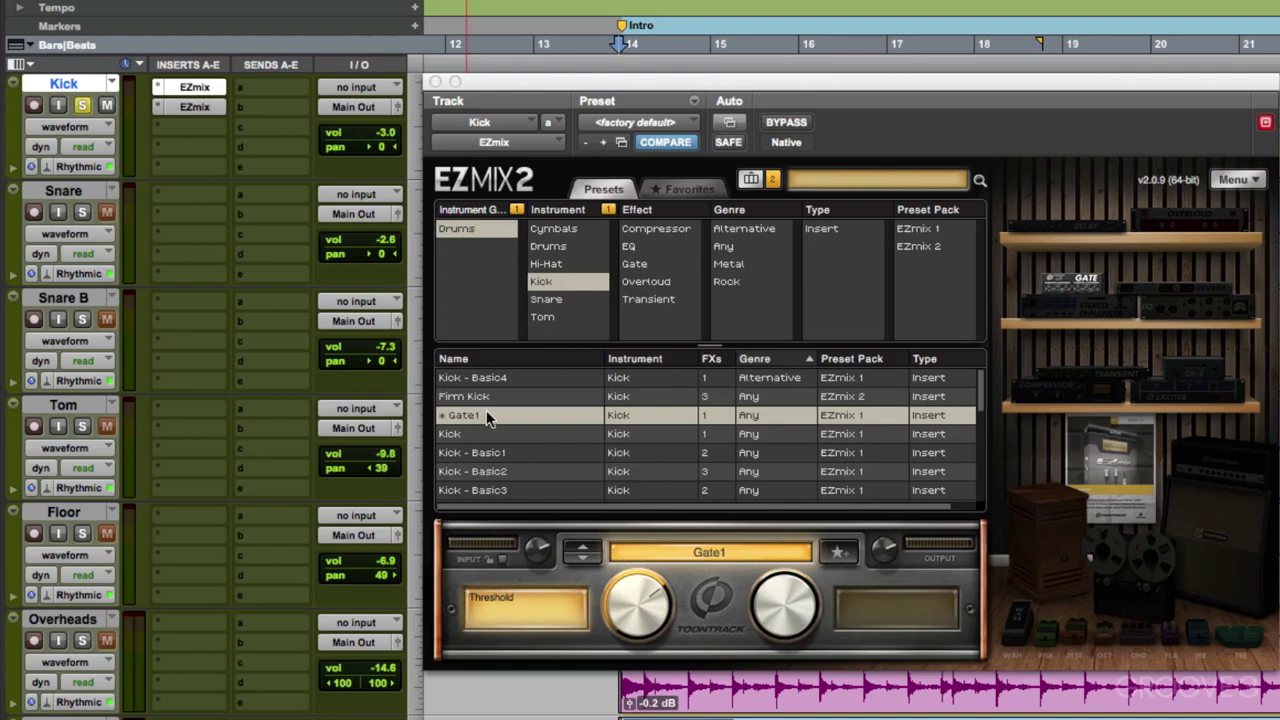
left_click(204, 106)
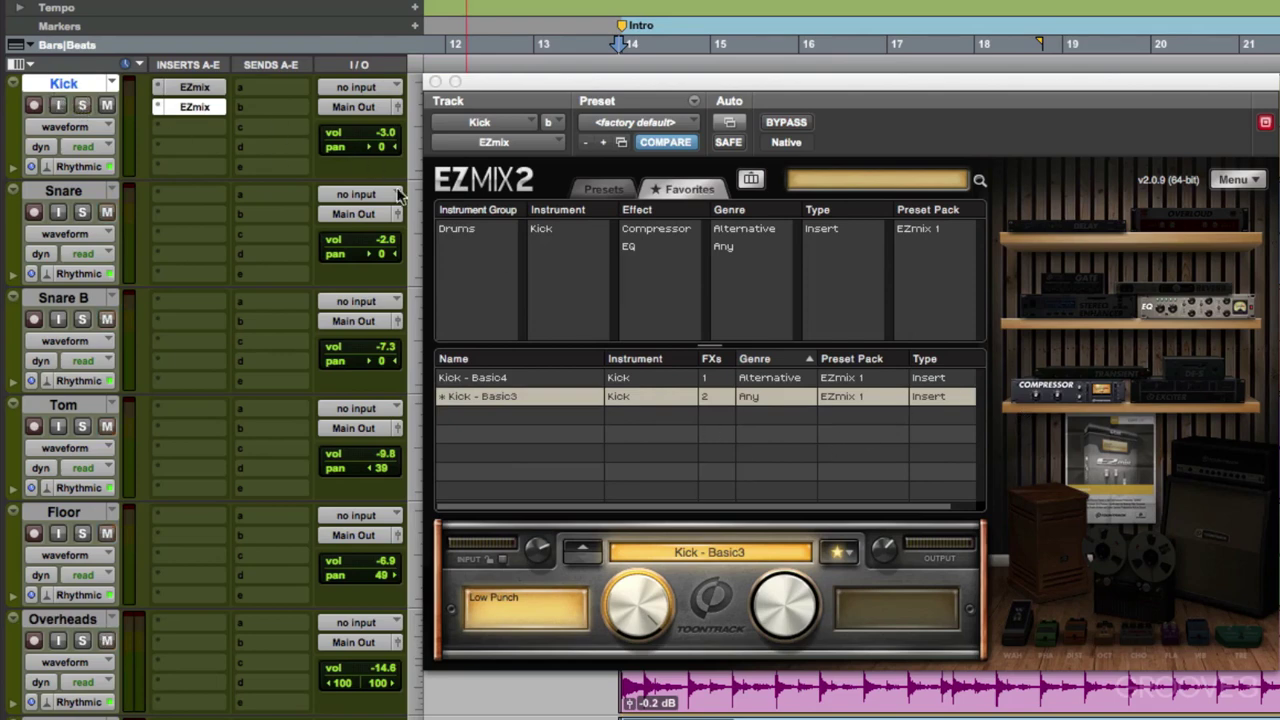
key("space")
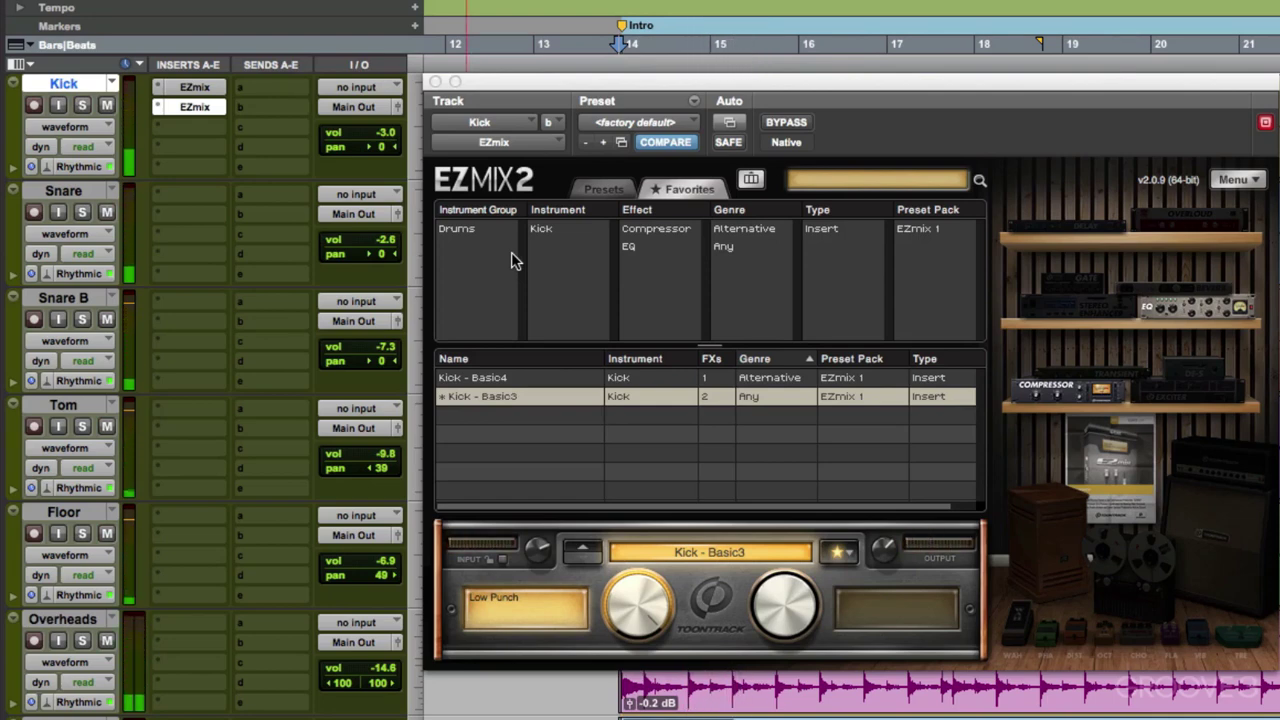
key("shift+a")
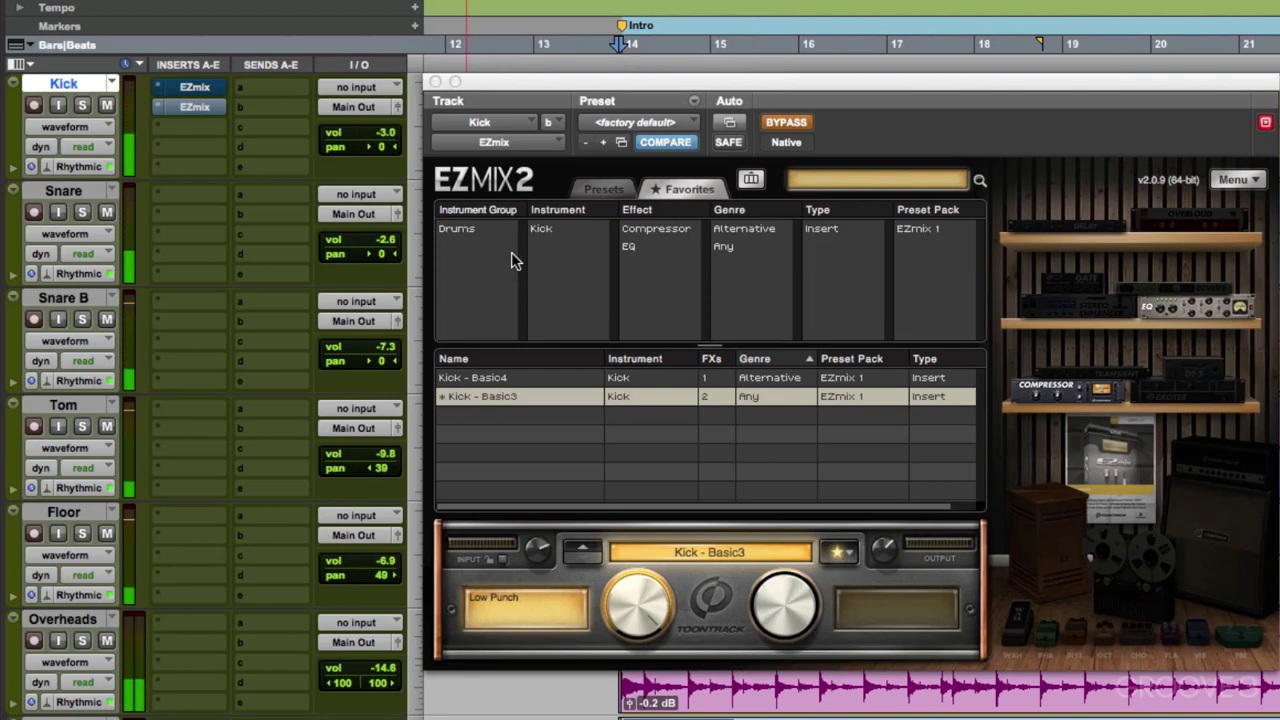
key("shift+a")
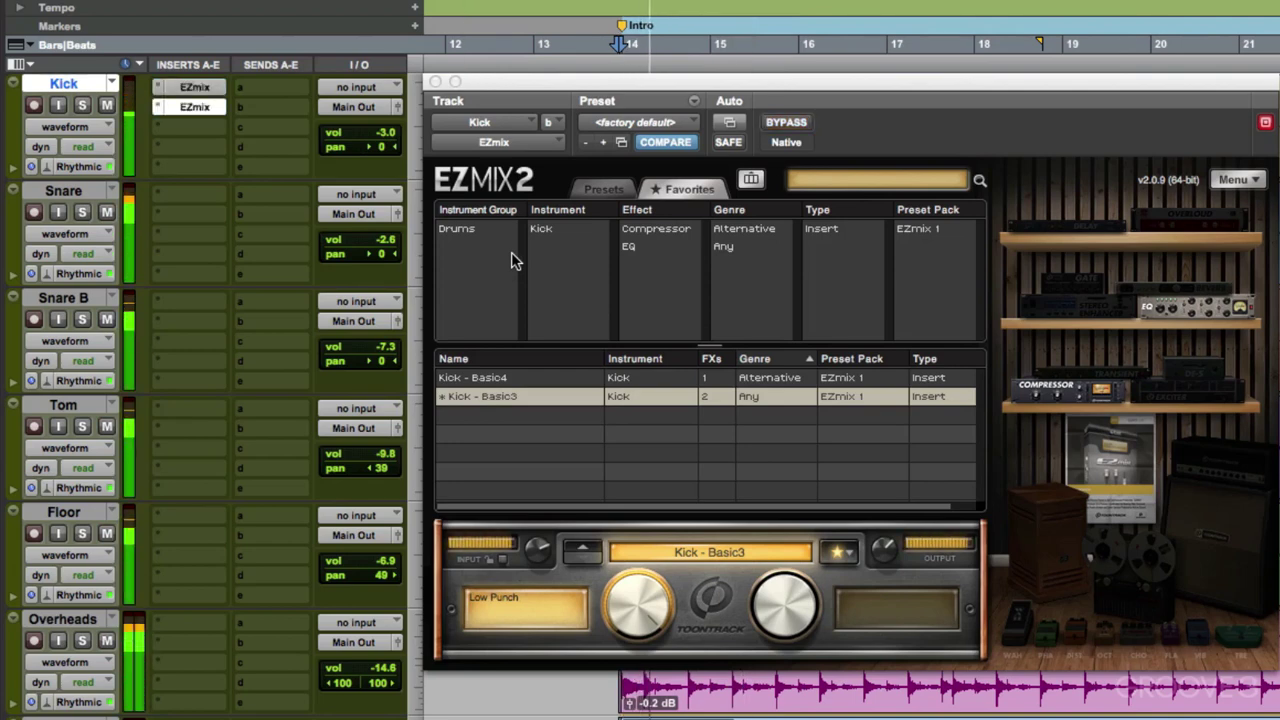